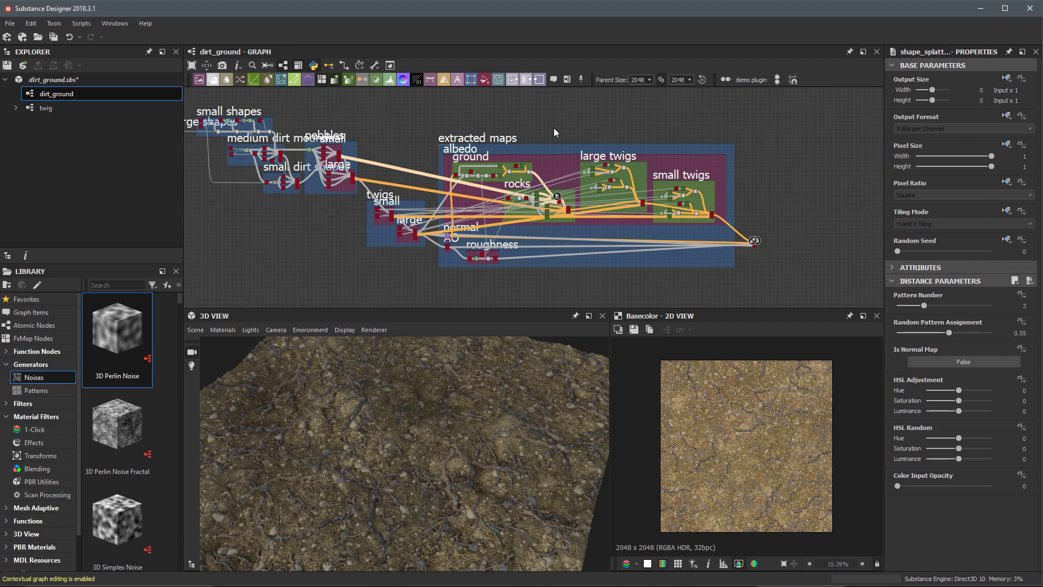
Examine the Shape Splatter Blend node in the rocks frame, including the resolution and bit-depth label beneath it
{"action": "scroll", "coordinate": [531, 211], "scroll_direction": "up", "scroll_amount": 4}
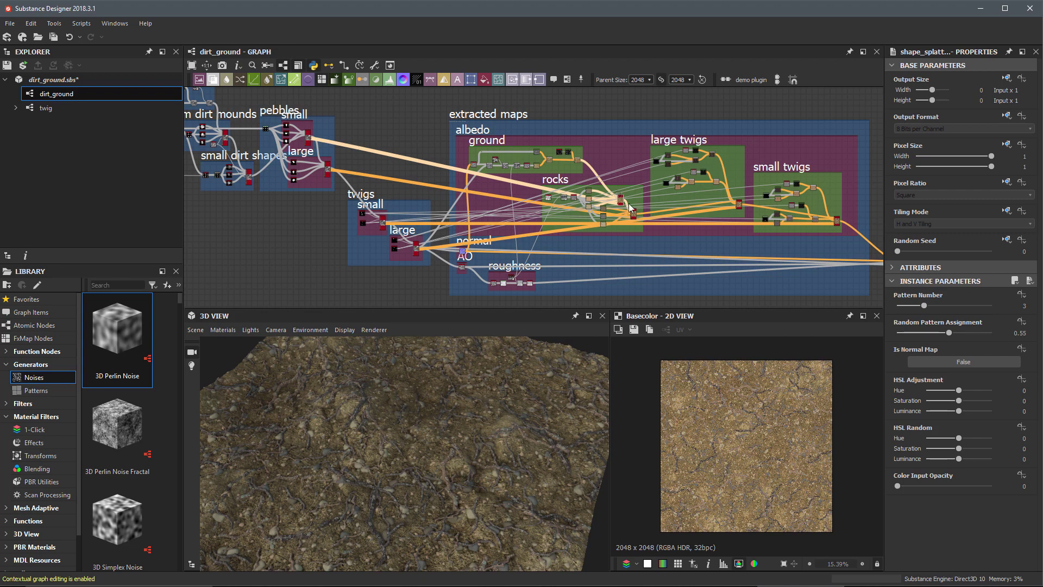
{"action": "scroll", "coordinate": [576, 204], "scroll_direction": "up", "scroll_amount": 8}
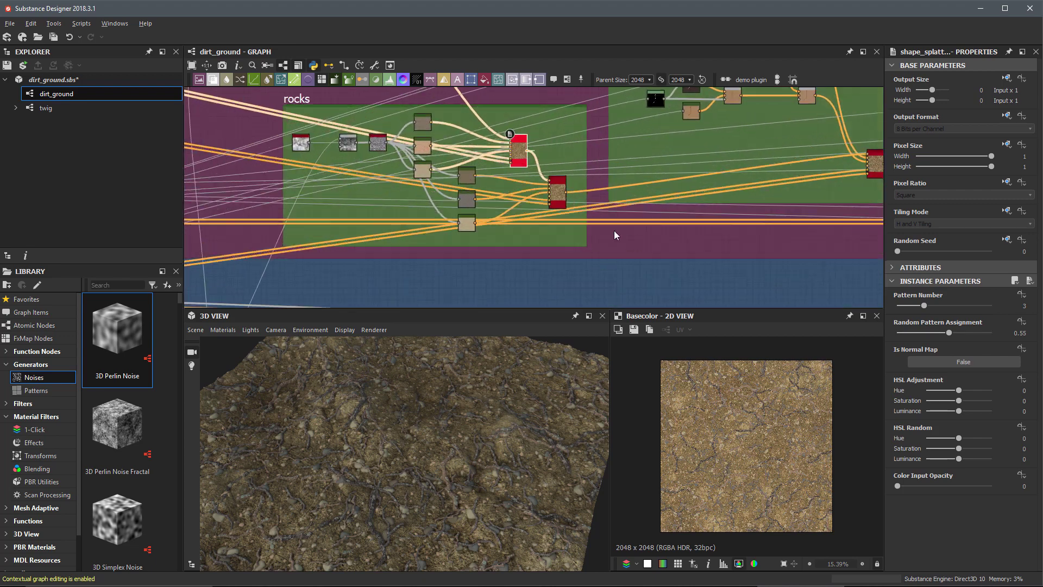
{"action": "scroll", "coordinate": [588, 203], "scroll_direction": "up", "scroll_amount": 4}
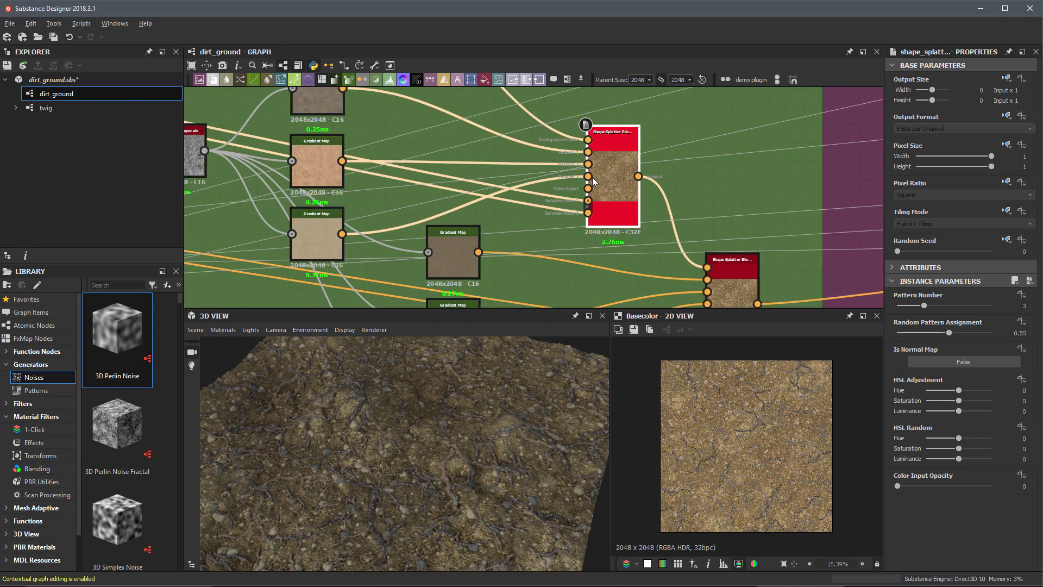
{"action": "scroll", "coordinate": [611, 173], "scroll_direction": "up", "scroll_amount": 5}
{"action": "scroll", "coordinate": [576, 228], "scroll_direction": "up", "scroll_amount": 1}
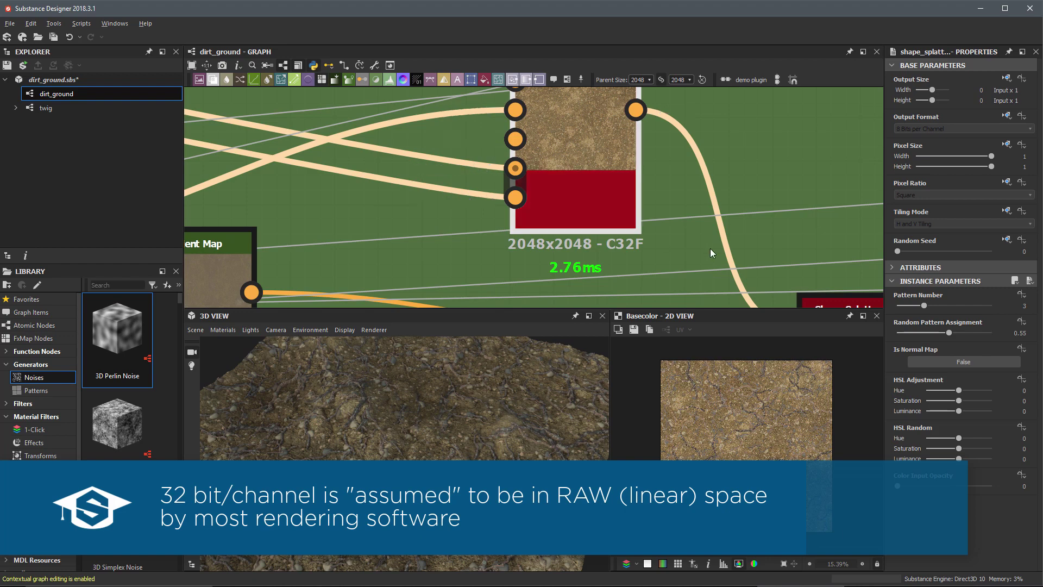
{"action": "scroll", "coordinate": [592, 198], "scroll_direction": "down", "scroll_amount": 5}
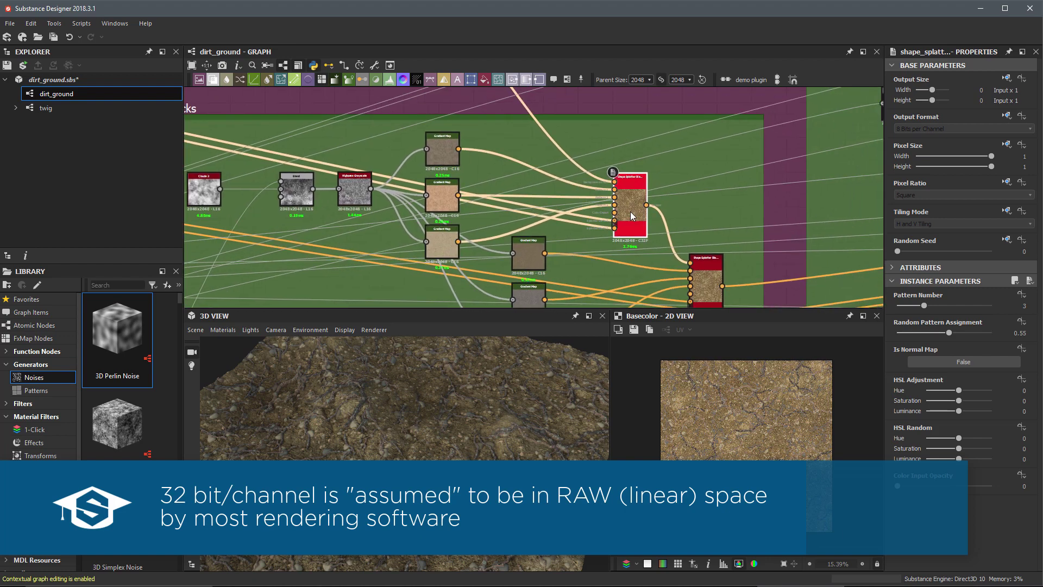
{"action": "scroll", "coordinate": [504, 136], "scroll_direction": "down", "scroll_amount": 5}
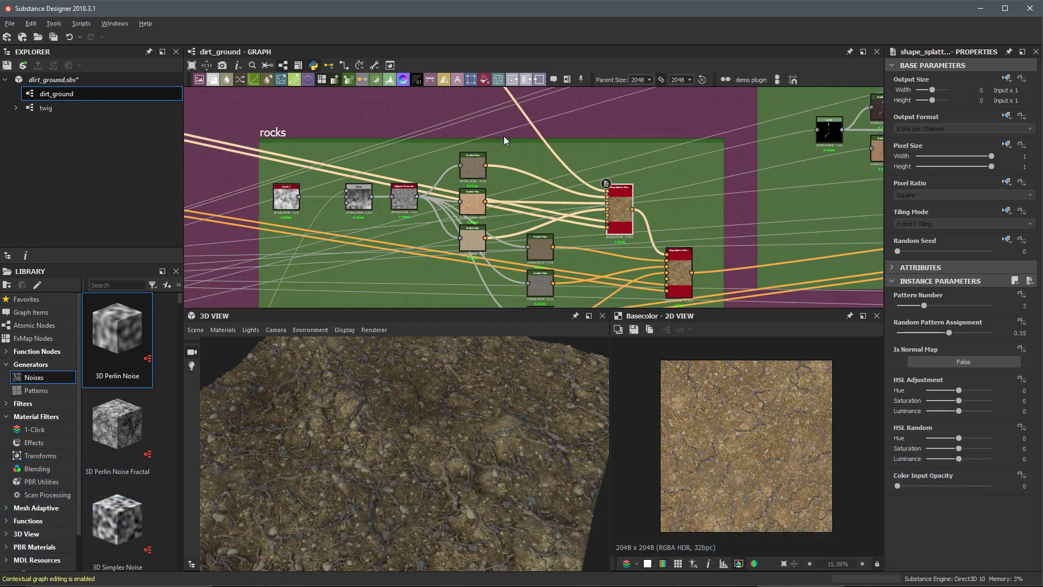
Look over the node chain inside the ground frame of the albedo section
{"action": "middle_click_drag", "start_coordinate": [454, 206], "coordinate": [590, 239]}
{"action": "scroll", "coordinate": [465, 177], "scroll_direction": "up", "scroll_amount": 3}
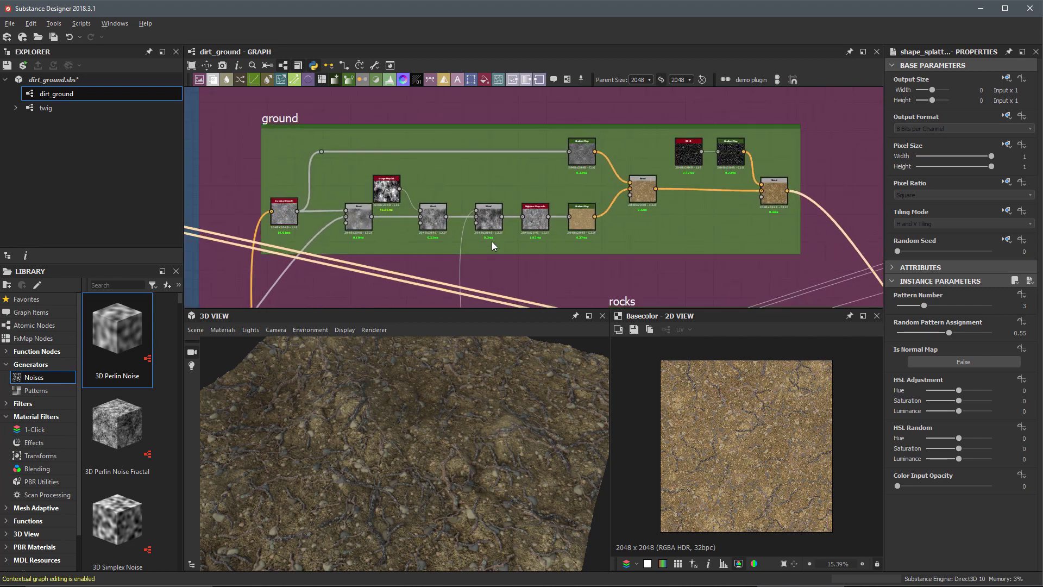
{"action": "scroll", "coordinate": [491, 241], "scroll_direction": "down", "scroll_amount": 3}
{"action": "middle_click_drag", "start_coordinate": [430, 168], "coordinate": [478, 108]}
{"action": "scroll", "coordinate": [518, 160], "scroll_direction": "down", "scroll_amount": 1}
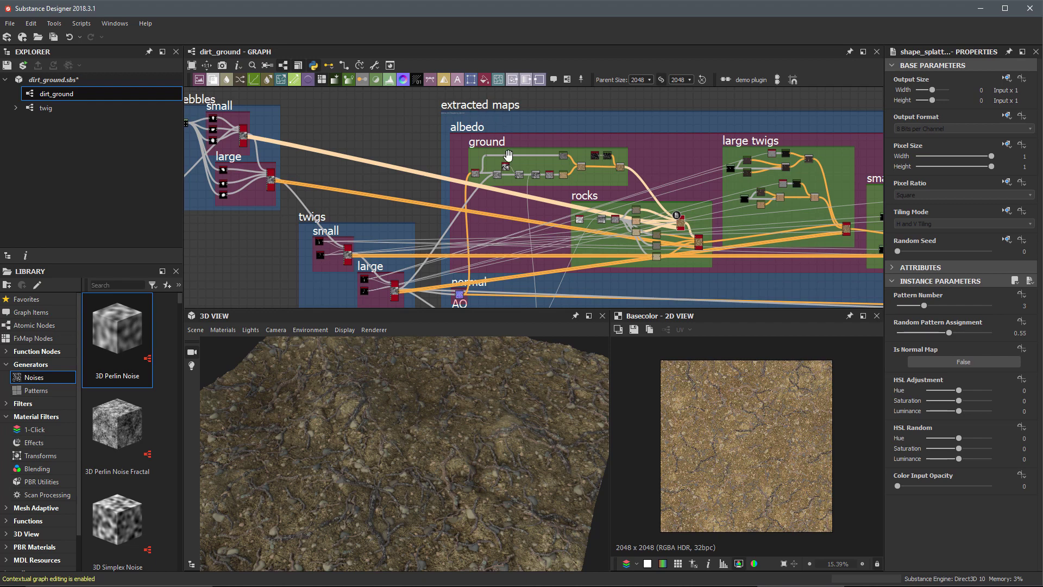
Examine the Normal and Ambient Occlusion nodes in the extracted maps frame and their format labels
{"action": "mouse_move", "coordinate": [508, 155]}
{"action": "middle_mouse_down"}
{"action": "mouse_move", "coordinate": [525, 113]}
{"action": "mouse_move", "coordinate": [516, 136]}
{"action": "middle_mouse_up"}
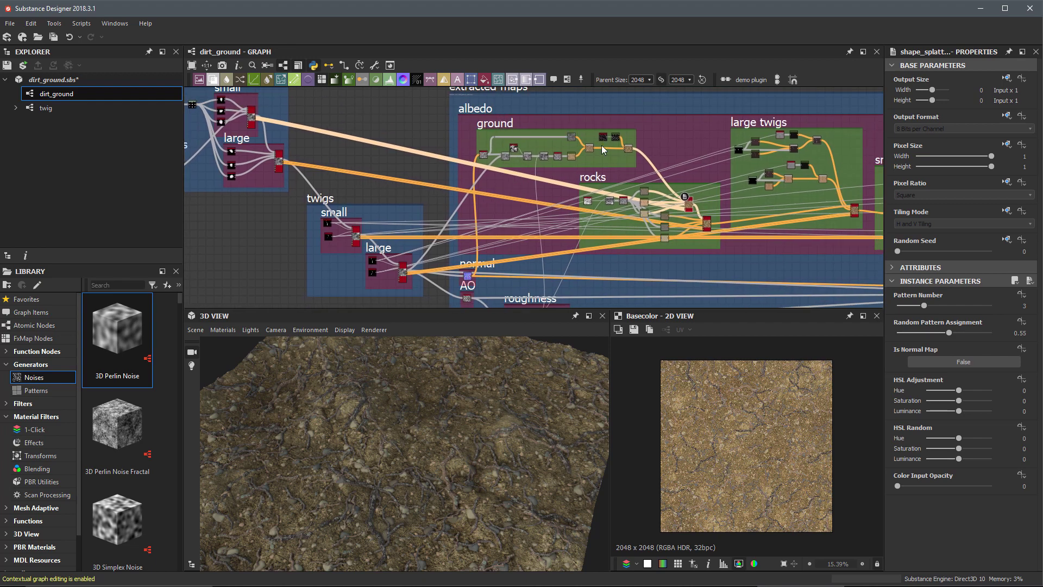
{"action": "middle_click_drag", "start_coordinate": [604, 222], "coordinate": [607, 132]}
{"action": "scroll", "coordinate": [459, 202], "scroll_direction": "up", "scroll_amount": 5}
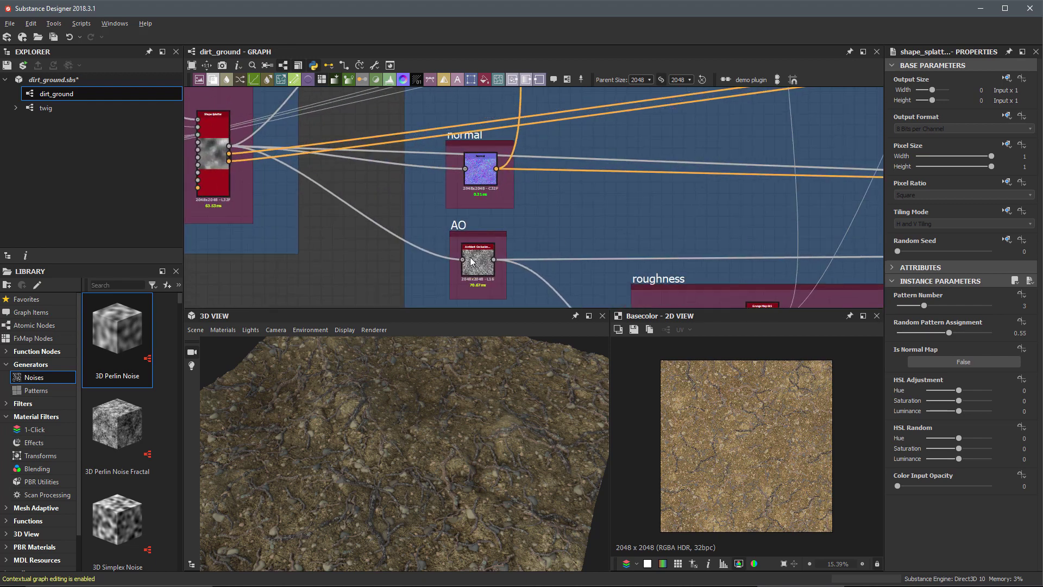
{"action": "scroll", "coordinate": [561, 228], "scroll_direction": "down", "scroll_amount": 2}
{"action": "middle_click_drag", "start_coordinate": [549, 191], "coordinate": [570, 231]}
{"action": "scroll", "coordinate": [557, 270], "scroll_direction": "up", "scroll_amount": 3}
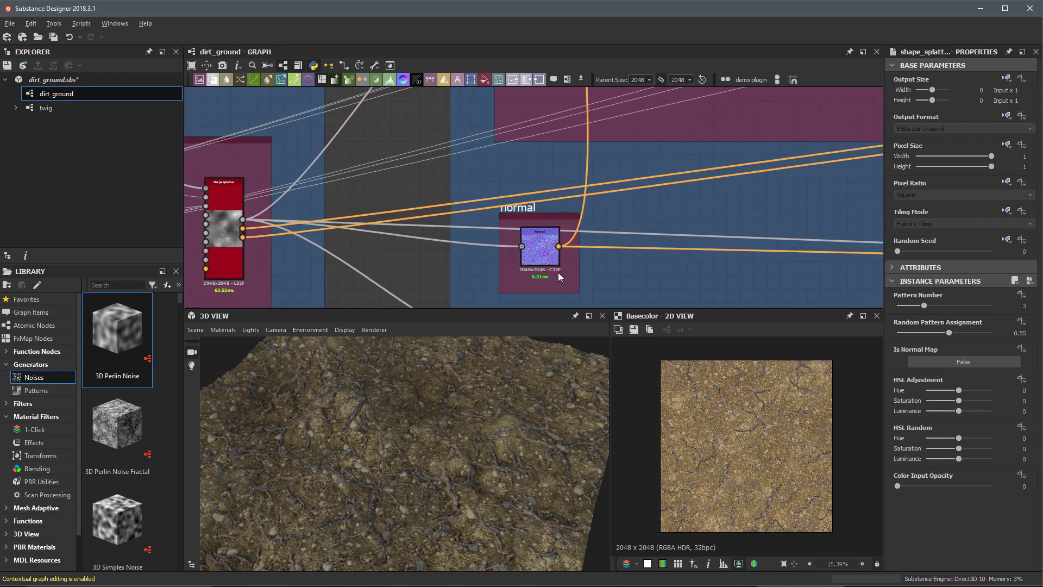
Trace the Normal node's output up to the Curvature Smooth node in the ground frame and preview that node in 2D
{"action": "scroll", "coordinate": [557, 270], "scroll_direction": "down", "scroll_amount": 3}
{"action": "middle_click_drag", "start_coordinate": [598, 178], "coordinate": [571, 271]}
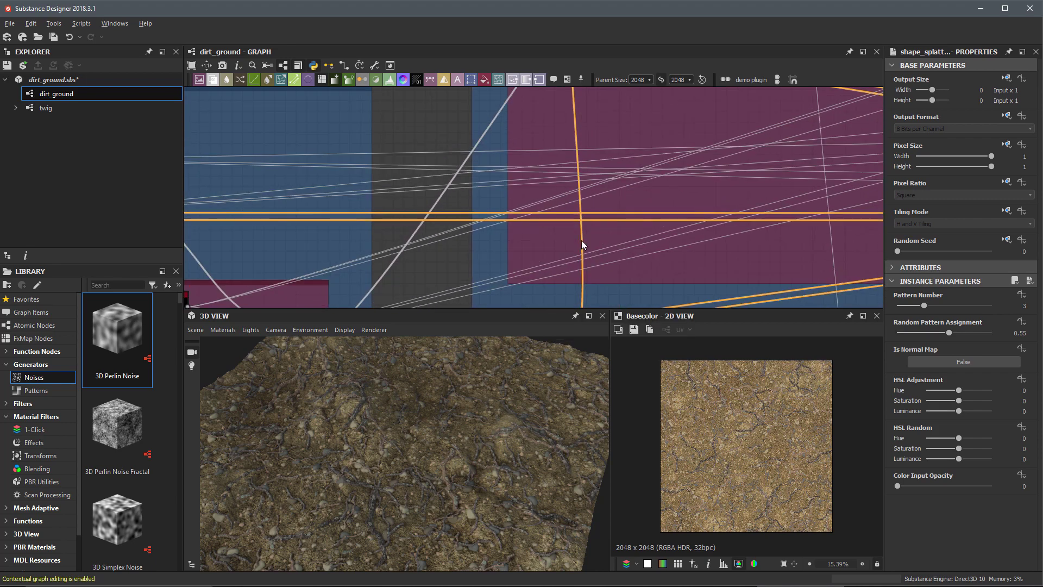
{"action": "middle_click_drag", "start_coordinate": [589, 130], "coordinate": [567, 282]}
{"action": "scroll", "coordinate": [568, 227], "scroll_direction": "down", "scroll_amount": 2}
{"action": "middle_click_drag", "start_coordinate": [569, 226], "coordinate": [376, 262]}
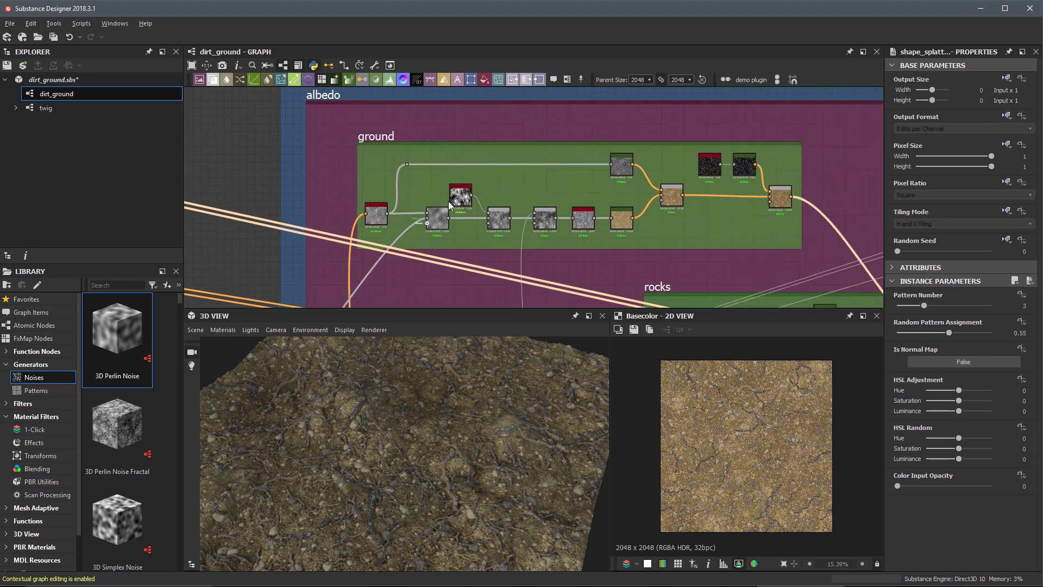
{"action": "scroll", "coordinate": [471, 236], "scroll_direction": "up", "scroll_amount": 2}
{"action": "scroll", "coordinate": [411, 169], "scroll_direction": "up", "scroll_amount": 3}
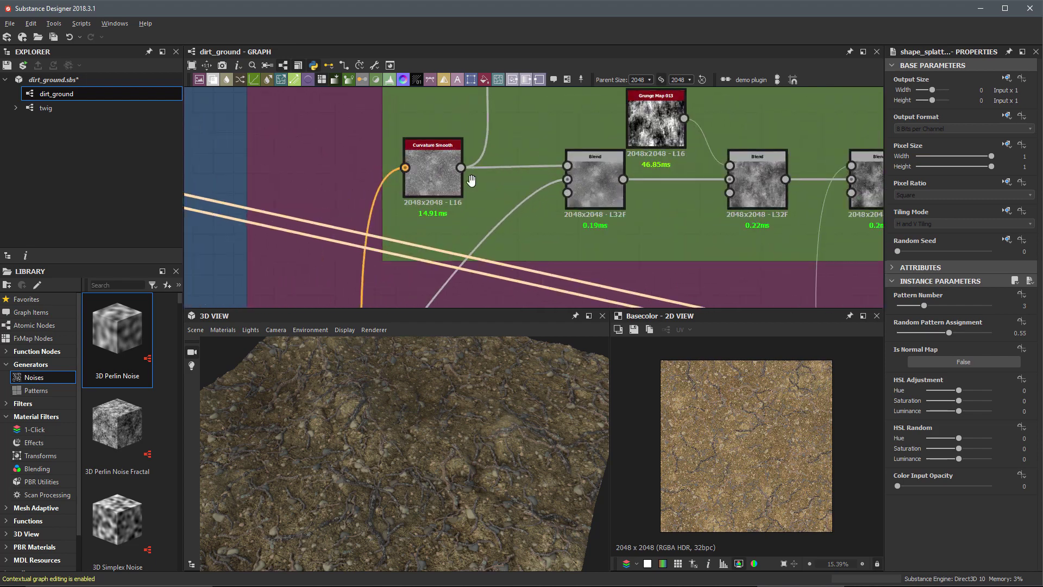
{"action": "double_click", "coordinate": [443, 220]}
{"action": "scroll", "coordinate": [463, 264], "scroll_direction": "up", "scroll_amount": 1}
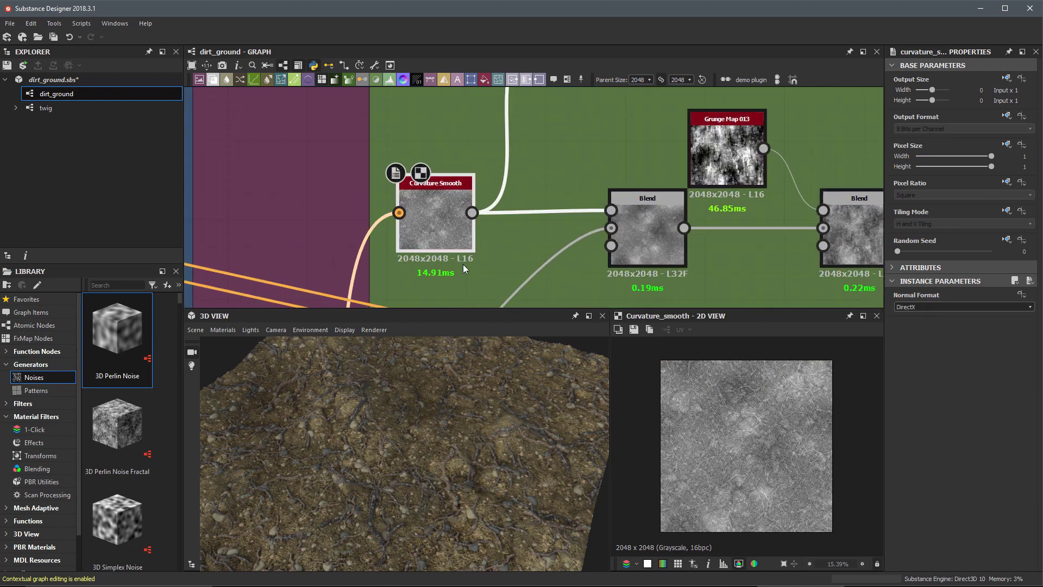
{"action": "scroll", "coordinate": [478, 271], "scroll_direction": "up", "scroll_amount": 1}
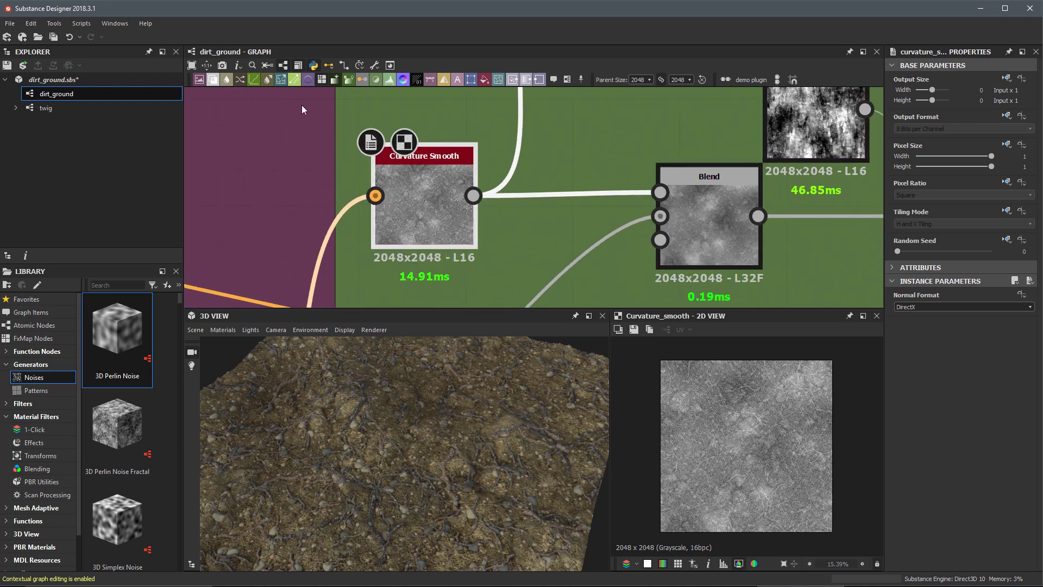
Check the graph's node information display options and the size and format label under the Curvature Smooth node
{"action": "left_click", "coordinate": [240, 66]}
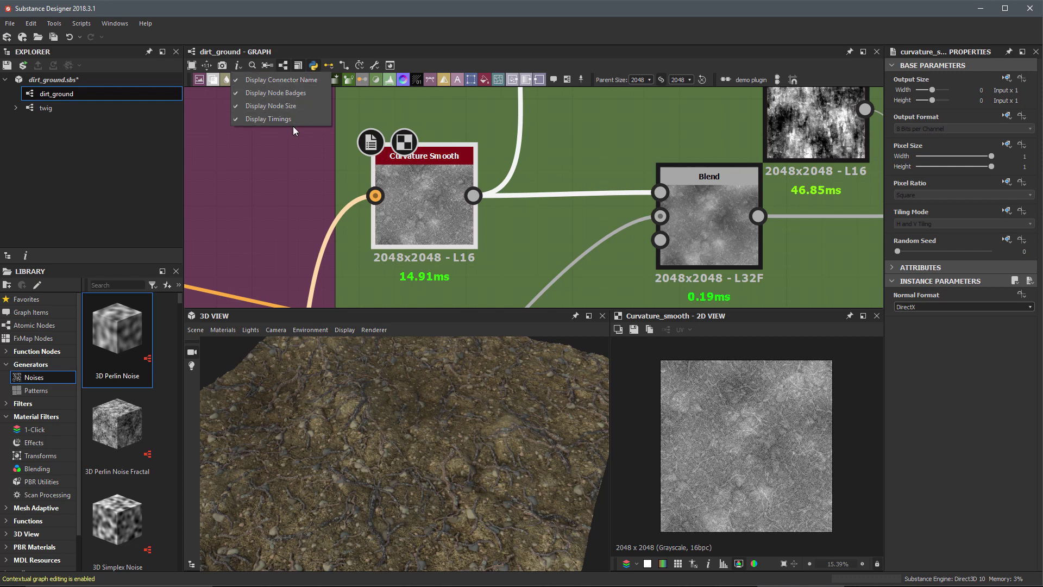
{"action": "left_click", "coordinate": [415, 204]}
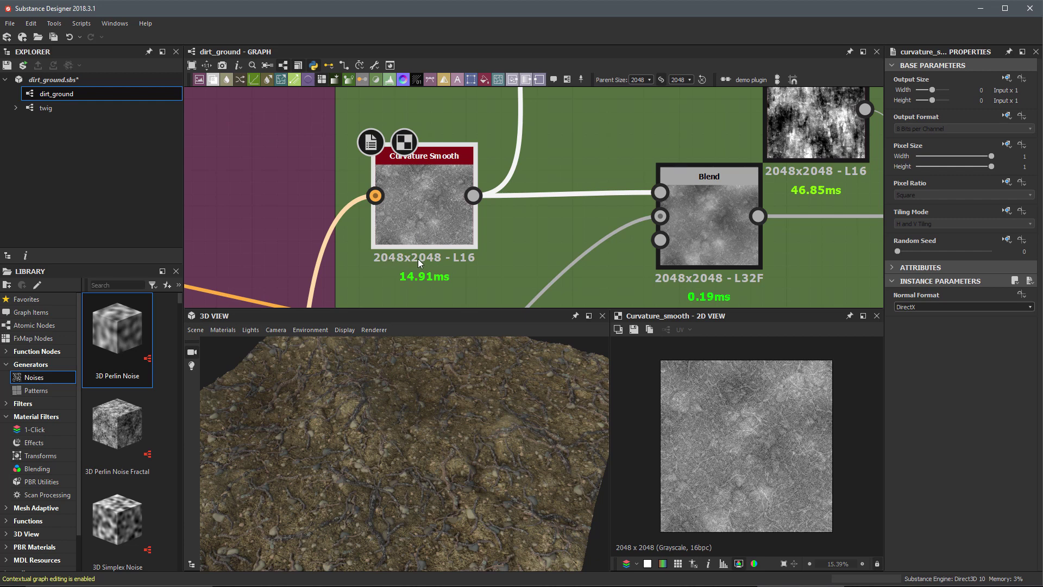
{"action": "scroll", "coordinate": [462, 259], "scroll_direction": "down", "scroll_amount": 2}
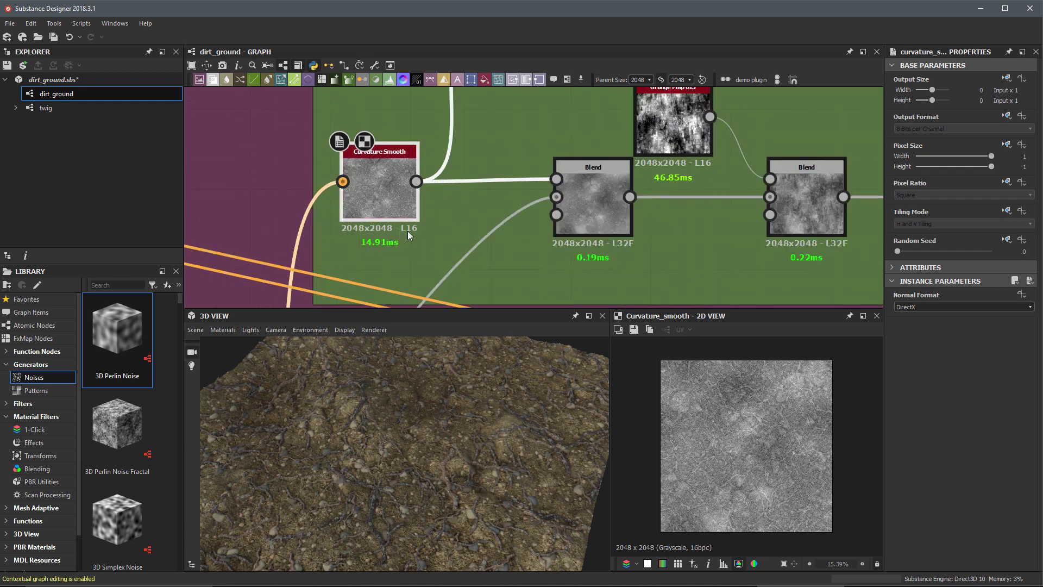
{"action": "scroll", "coordinate": [406, 219], "scroll_direction": "up", "scroll_amount": 1}
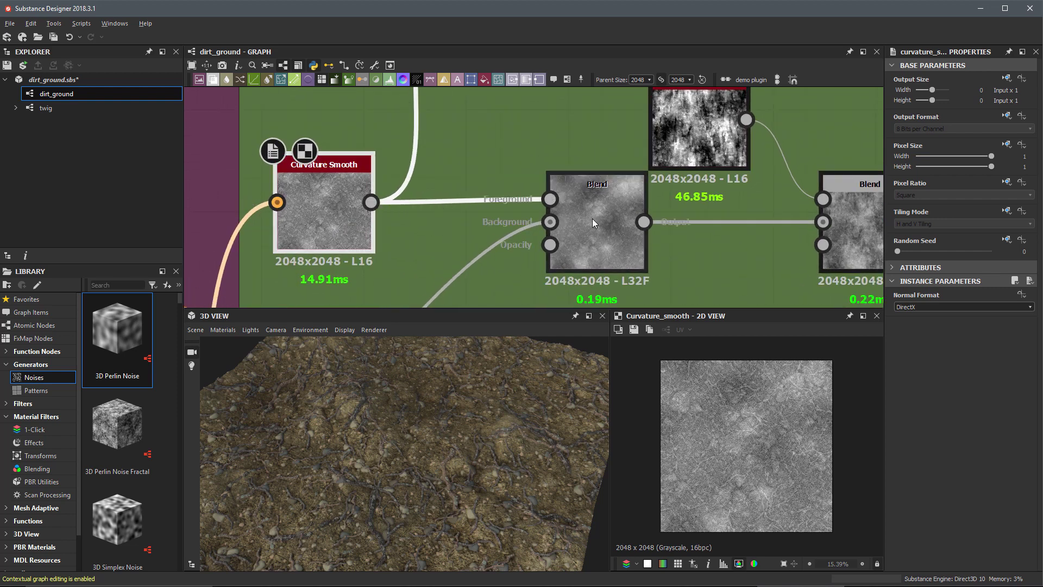
Inspect the Blend node fed by Curvature Smooth and highlight the link entering its Background input
{"action": "scroll", "coordinate": [592, 218], "scroll_direction": "down", "scroll_amount": 1}
{"action": "left_click", "coordinate": [543, 177]}
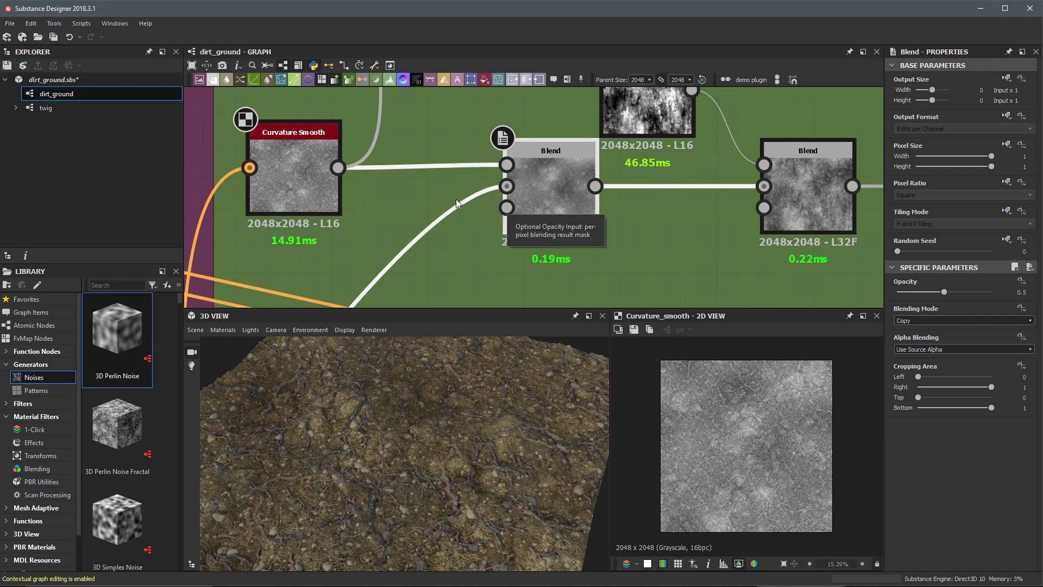
{"action": "scroll", "coordinate": [432, 179], "scroll_direction": "down", "scroll_amount": 2}
{"action": "scroll", "coordinate": [408, 162], "scroll_direction": "down", "scroll_amount": 2}
{"action": "middle_click_drag", "start_coordinate": [446, 216], "coordinate": [518, 159]}
{"action": "left_click", "coordinate": [513, 151]}
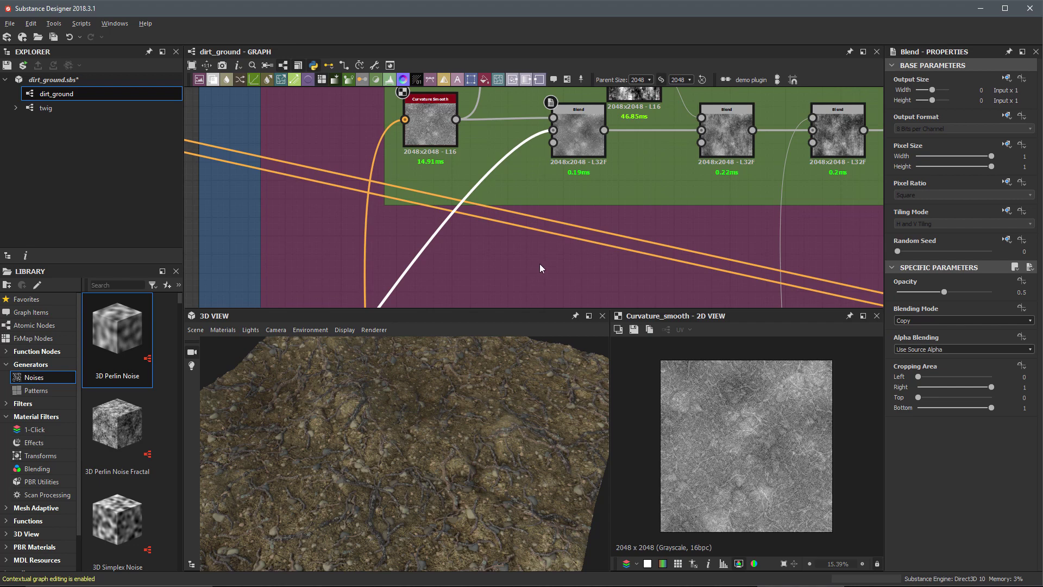
Trace the highlighted link back to the Shape Splatter in the large twigs frame and preview its Height output in 2D
{"action": "scroll", "coordinate": [540, 263], "scroll_direction": "down", "scroll_amount": 3}
{"action": "middle_click_drag", "start_coordinate": [500, 237], "coordinate": [696, 41]}
{"action": "middle_click_drag", "start_coordinate": [449, 280], "coordinate": [591, 93]}
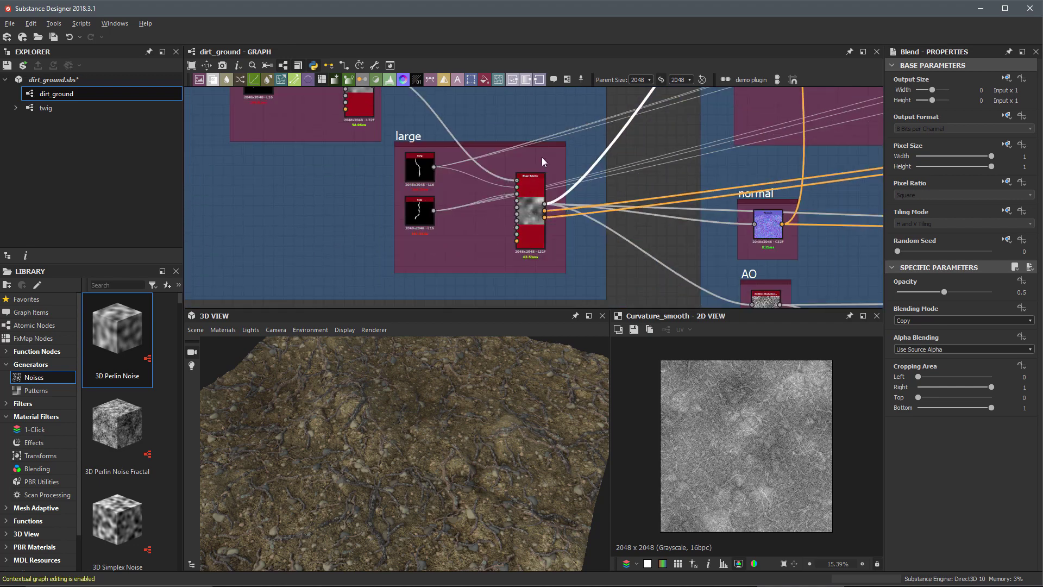
{"action": "scroll", "coordinate": [542, 158], "scroll_direction": "up", "scroll_amount": 4}
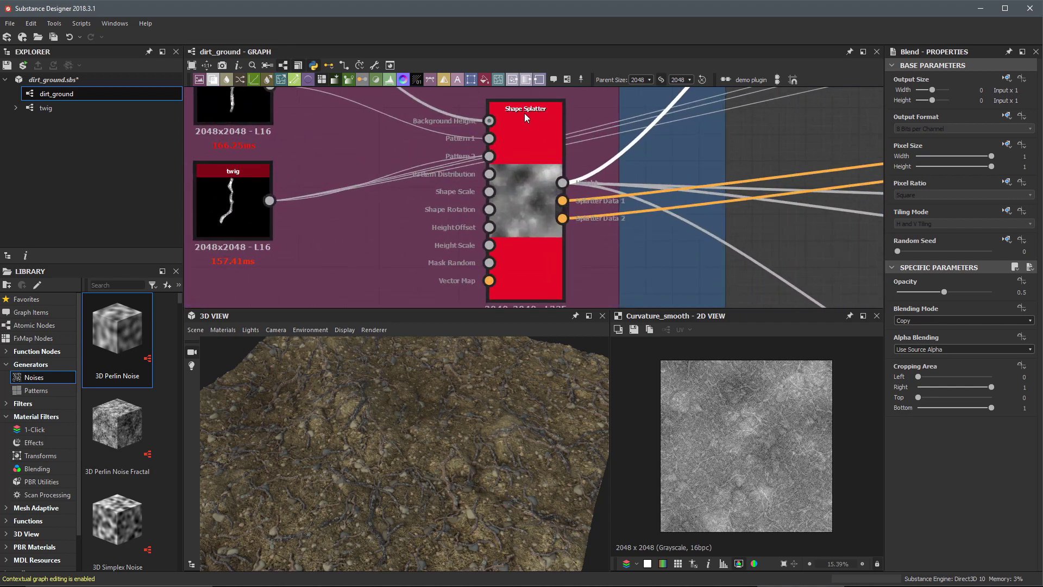
{"action": "double_click", "coordinate": [563, 184]}
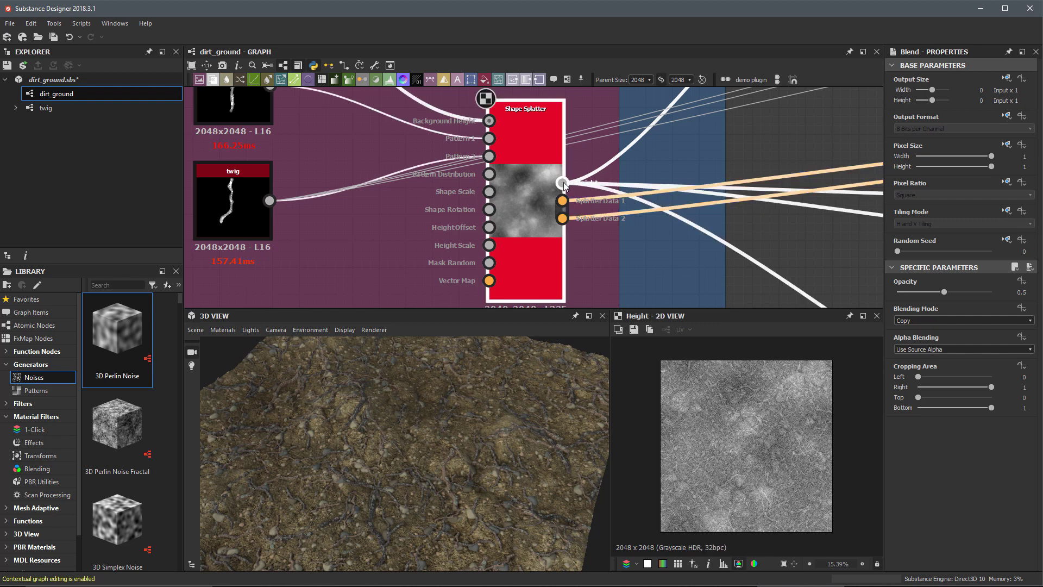
Examine the large twigs Shape Splatter's resolution and bit-depth label along with its outputs
{"action": "scroll", "coordinate": [542, 168], "scroll_direction": "up", "scroll_amount": 1}
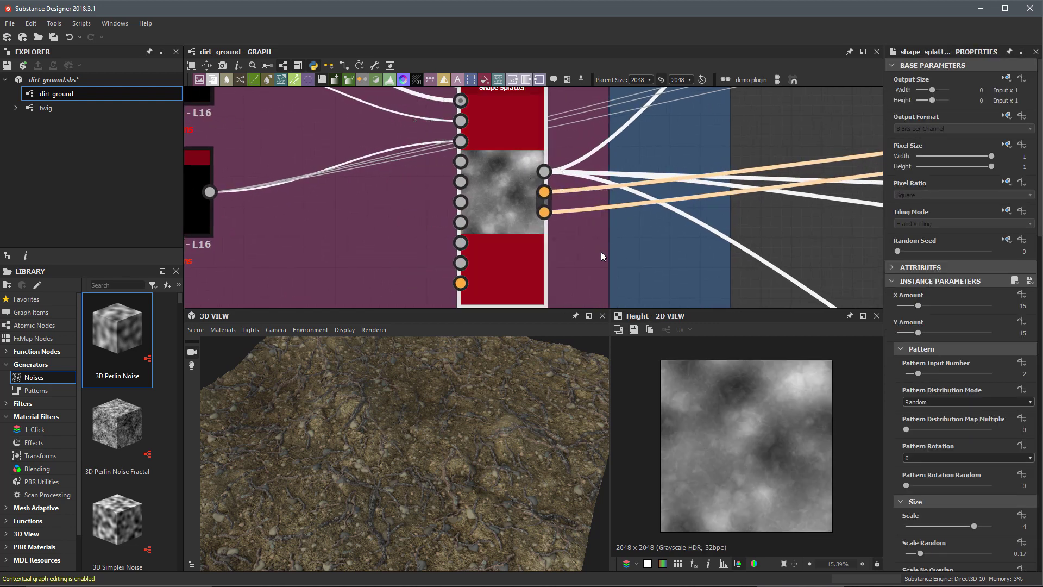
{"action": "scroll", "coordinate": [549, 242], "scroll_direction": "up", "scroll_amount": 3}
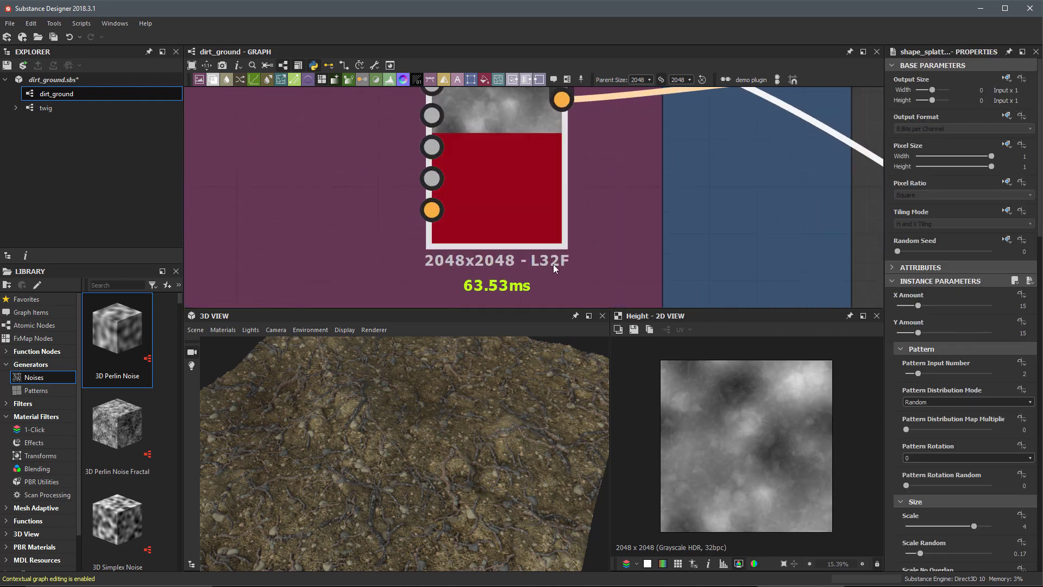
{"action": "scroll", "coordinate": [588, 148], "scroll_direction": "down", "scroll_amount": 1}
{"action": "middle_click_drag", "start_coordinate": [588, 148], "coordinate": [583, 208]}
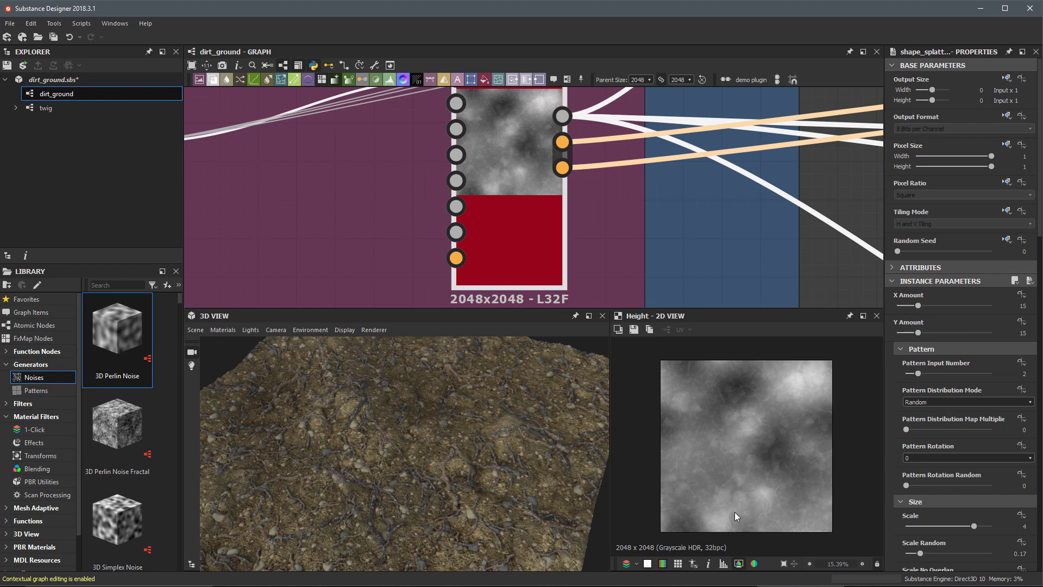
Follow the Height output link back to the ground frame's first Blend node and examine its Background input
{"action": "scroll", "coordinate": [585, 130], "scroll_direction": "down", "scroll_amount": 2}
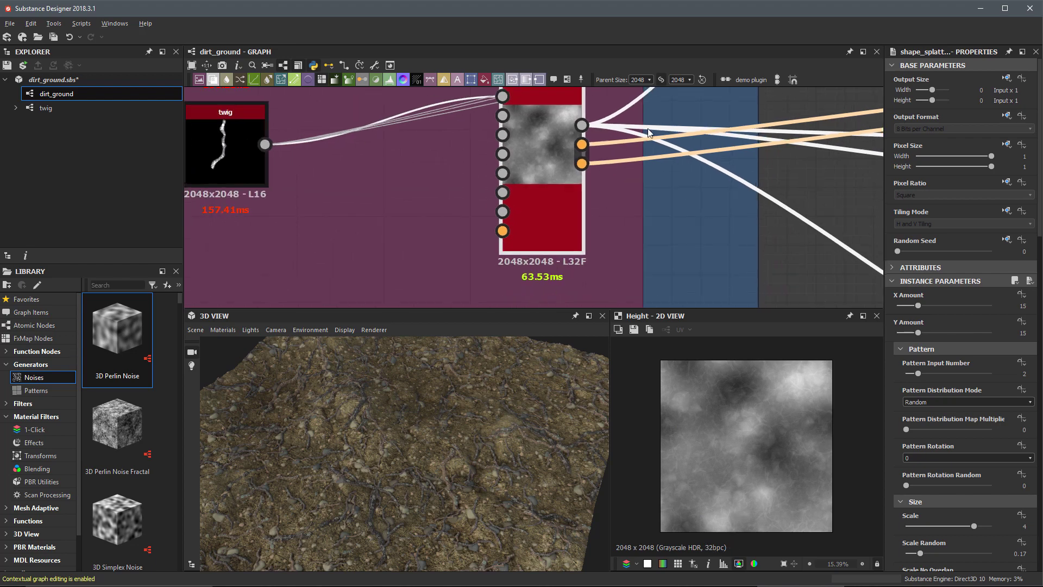
{"action": "middle_click_drag", "start_coordinate": [588, 130], "coordinate": [488, 235]}
{"action": "middle_click_drag", "start_coordinate": [677, 112], "coordinate": [589, 266]}
{"action": "scroll", "coordinate": [587, 165], "scroll_direction": "down", "scroll_amount": 1}
{"action": "middle_click_drag", "start_coordinate": [679, 109], "coordinate": [559, 274]}
{"action": "middle_click_drag", "start_coordinate": [715, 115], "coordinate": [596, 227]}
{"action": "scroll", "coordinate": [615, 211], "scroll_direction": "up", "scroll_amount": 4}
{"action": "middle_click_drag", "start_coordinate": [630, 174], "coordinate": [610, 191]}
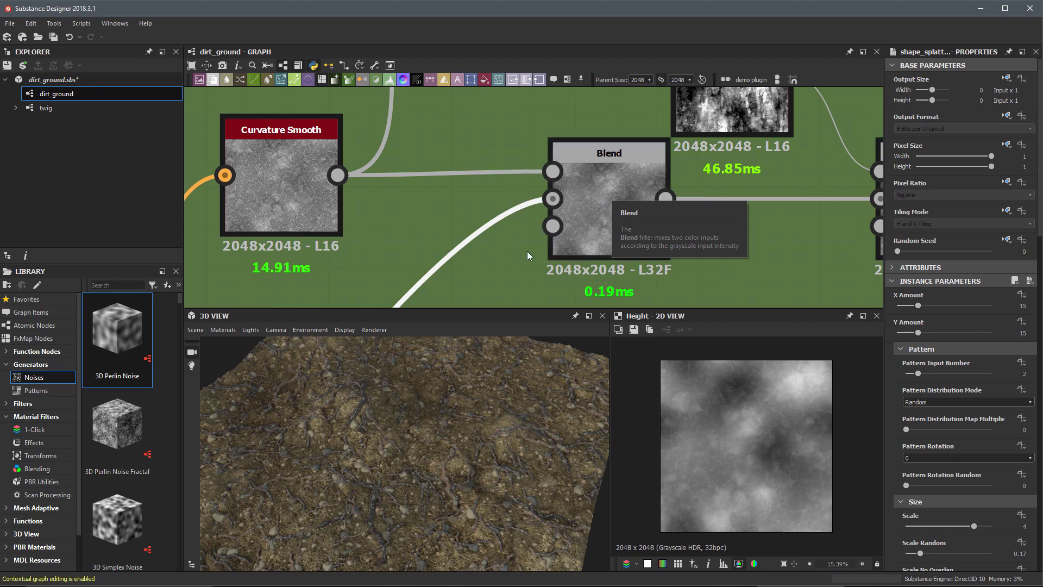
{"action": "scroll", "coordinate": [503, 236], "scroll_direction": "up", "scroll_amount": 2}
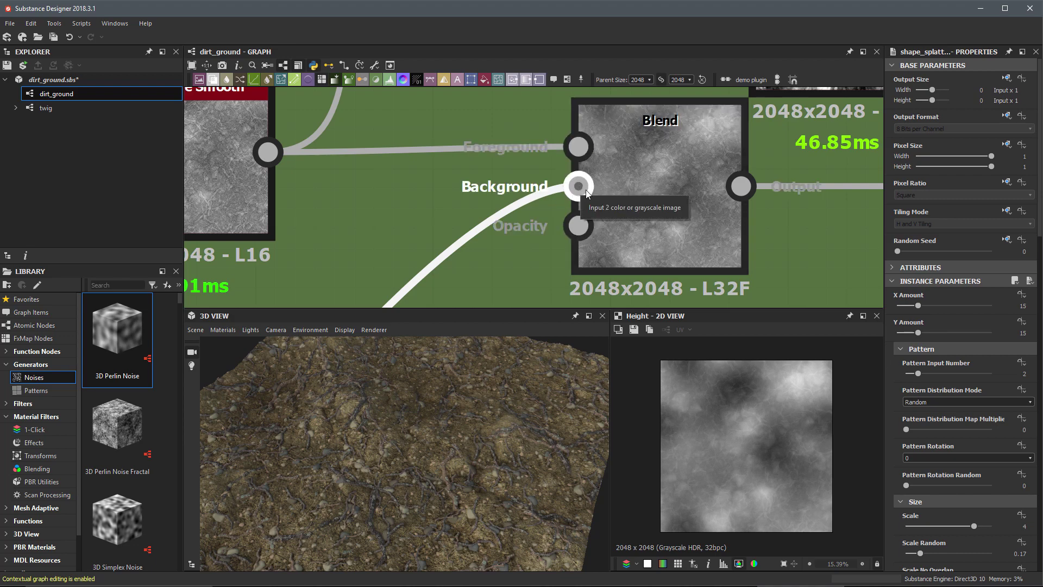
{"action": "scroll", "coordinate": [592, 171], "scroll_direction": "down", "scroll_amount": 3}
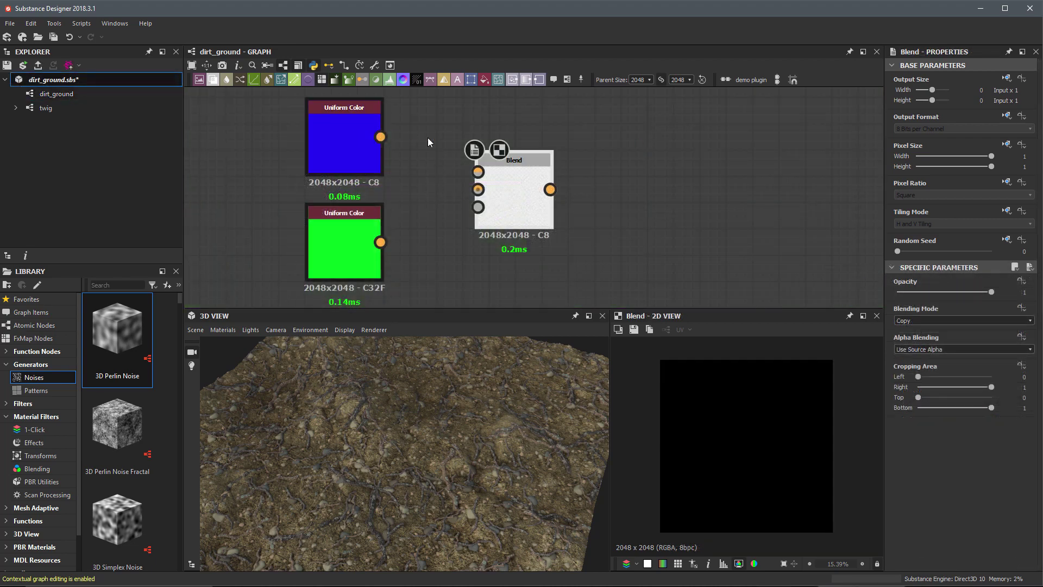
Compare the output format settings of the blue and green Uniform Color nodes and preview the green one in 2D
{"action": "left_click", "coordinate": [317, 134]}
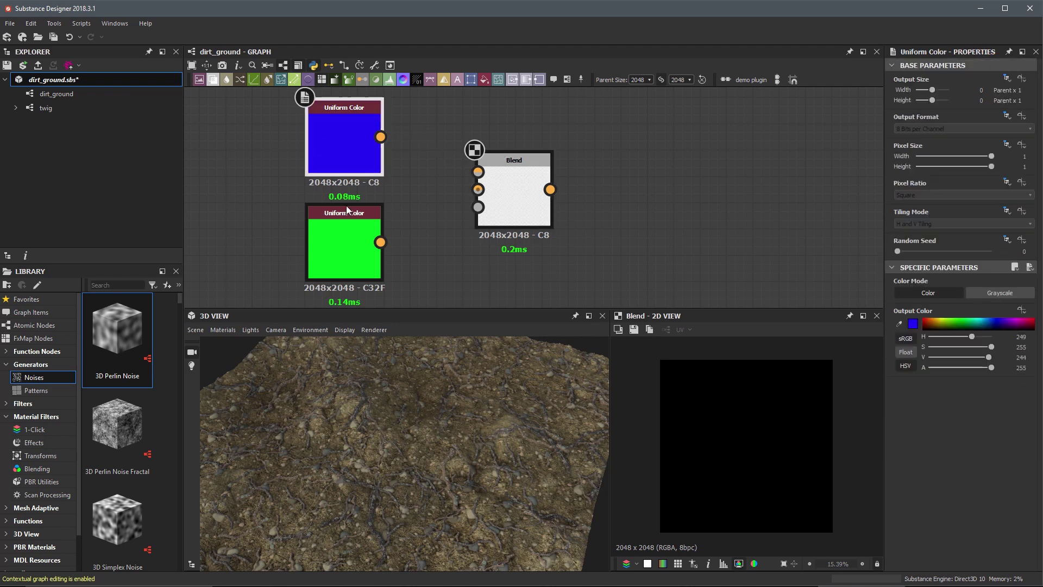
{"action": "left_click", "coordinate": [373, 151]}
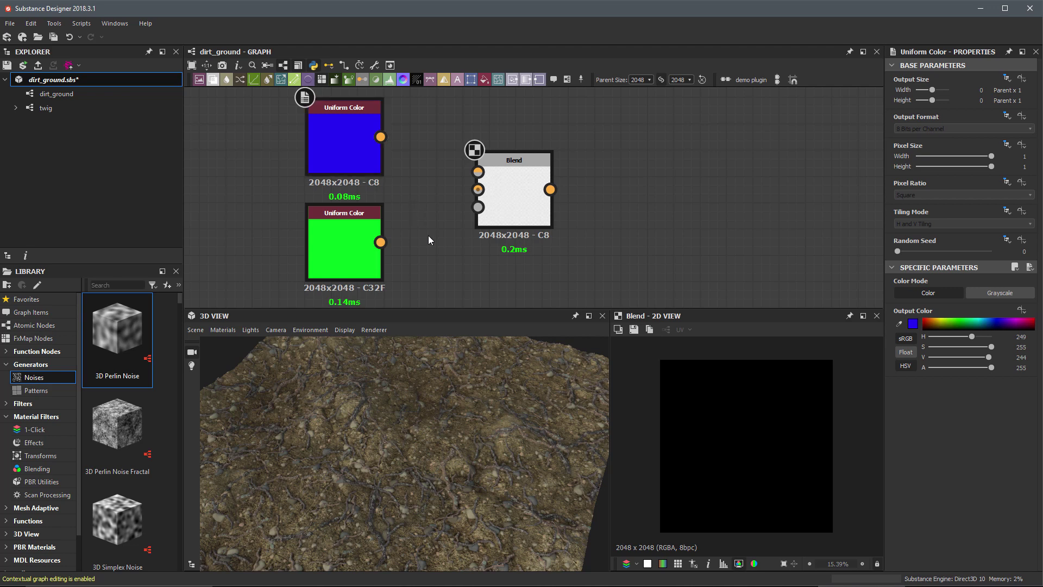
{"action": "left_click", "coordinate": [346, 255]}
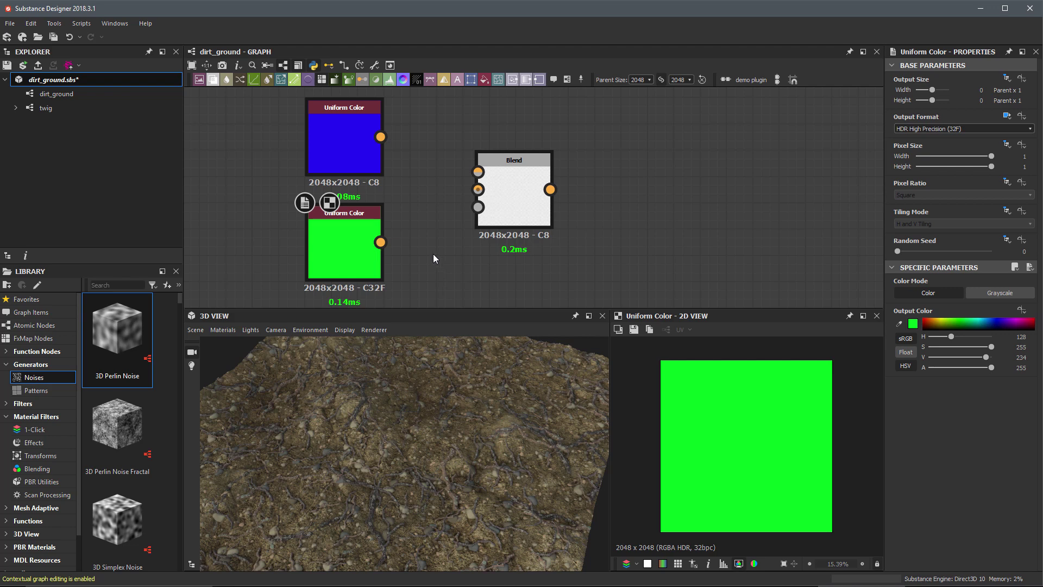
Connect the blue Uniform Color to the Blend node's Foreground input and the green Uniform Color to its Background input
{"action": "left_click", "coordinate": [497, 188]}
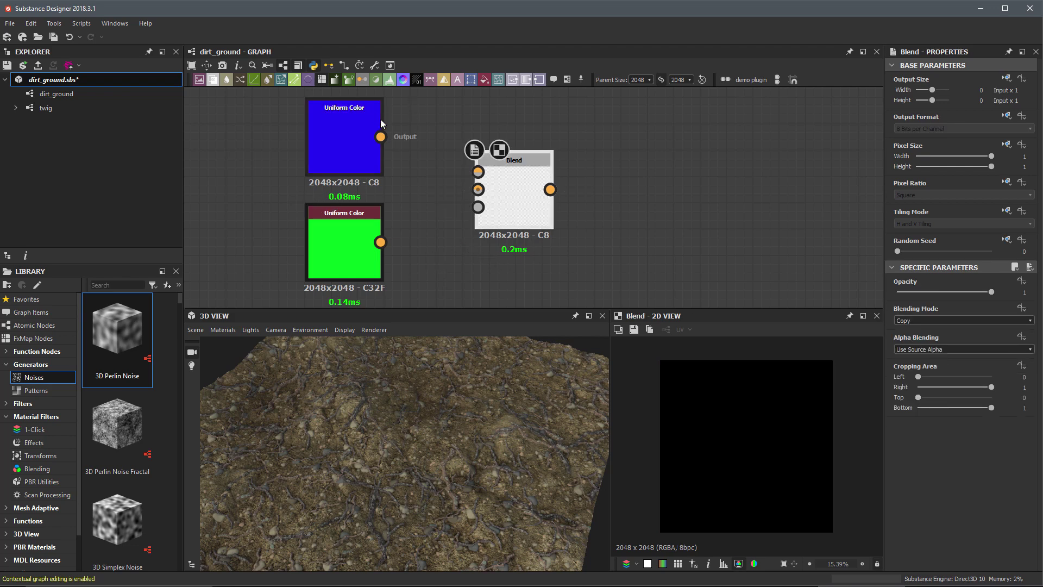
{"action": "left_click_drag", "start_coordinate": [380, 137], "coordinate": [478, 172]}
{"action": "left_click_drag", "start_coordinate": [380, 241], "coordinate": [478, 189]}
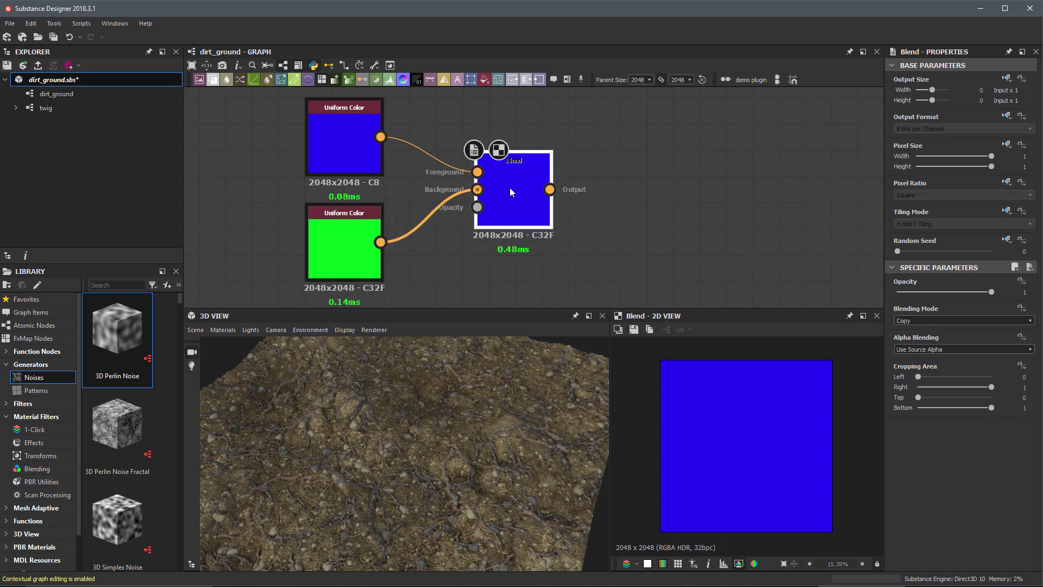
Set the Opacity of the Blend node joining the two Uniform Colors to 0.5
{"action": "scroll", "coordinate": [524, 200], "scroll_direction": "up", "scroll_amount": 2}
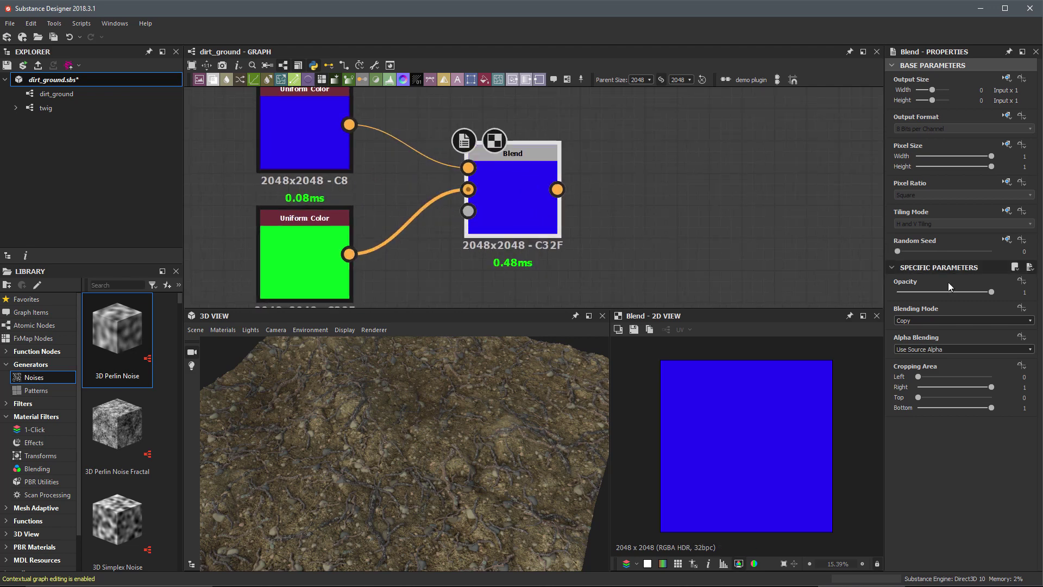
{"action": "double_click", "coordinate": [1025, 293]}
{"action": "type", "text": "0.5"}
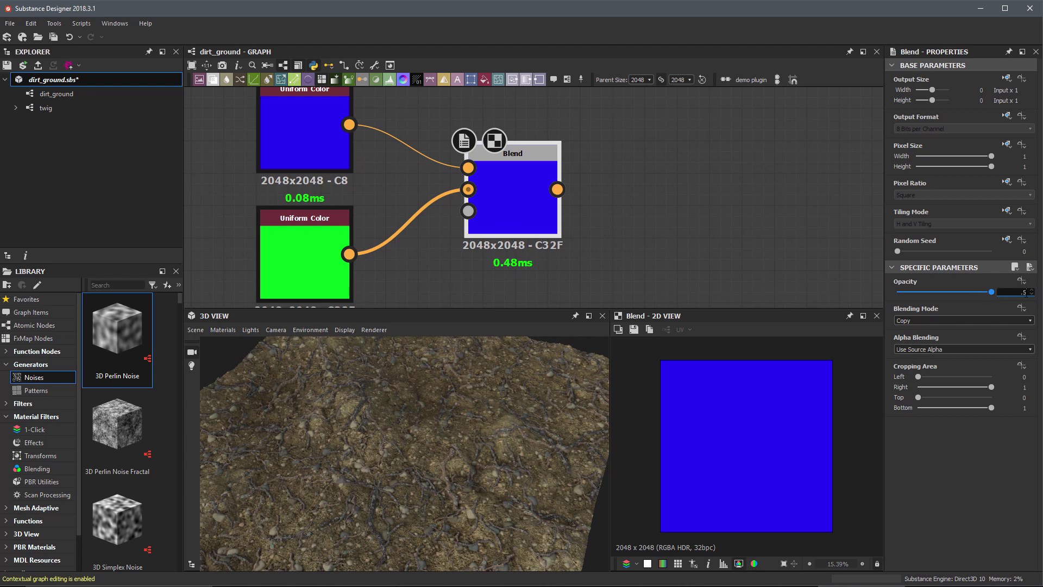
{"action": "key", "text": "Return"}
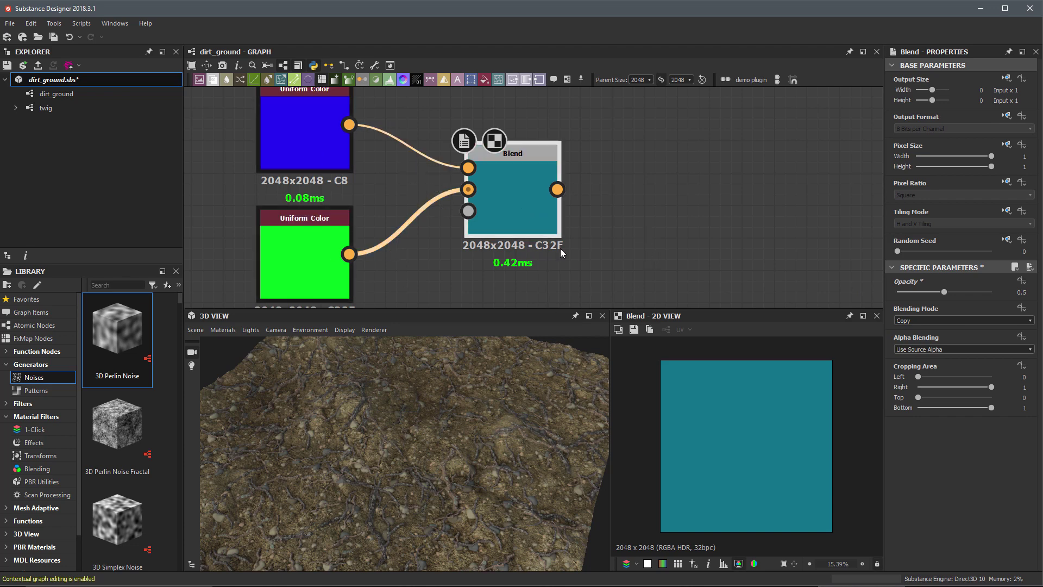
Examine the Blend node's Foreground and Background inputs and compare its bit-depth label with those of the two Uniform Color nodes
{"action": "middle_click_drag", "start_coordinate": [544, 250], "coordinate": [592, 243]}
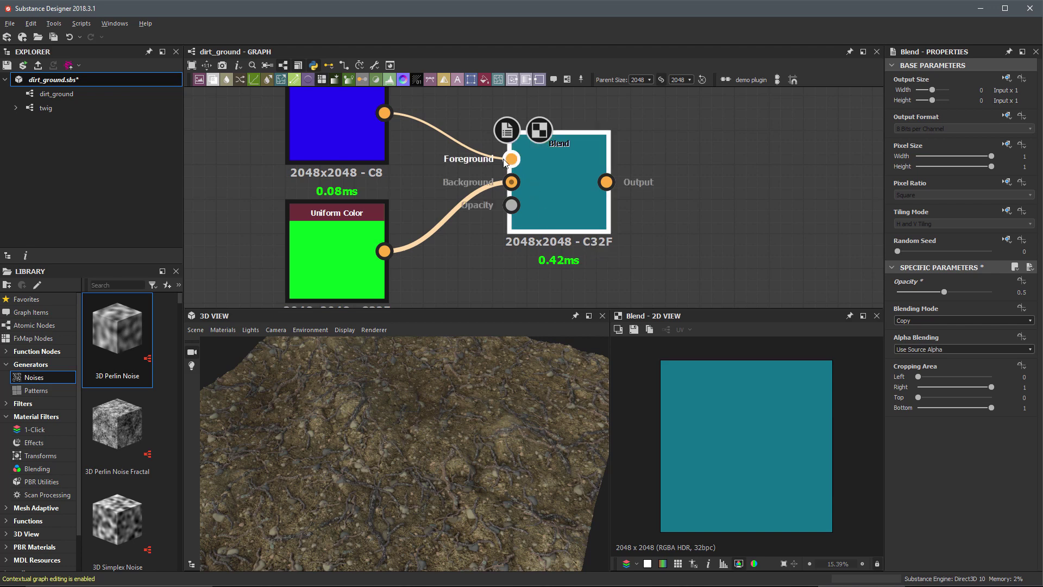
{"action": "scroll", "coordinate": [515, 173], "scroll_direction": "up", "scroll_amount": 3}
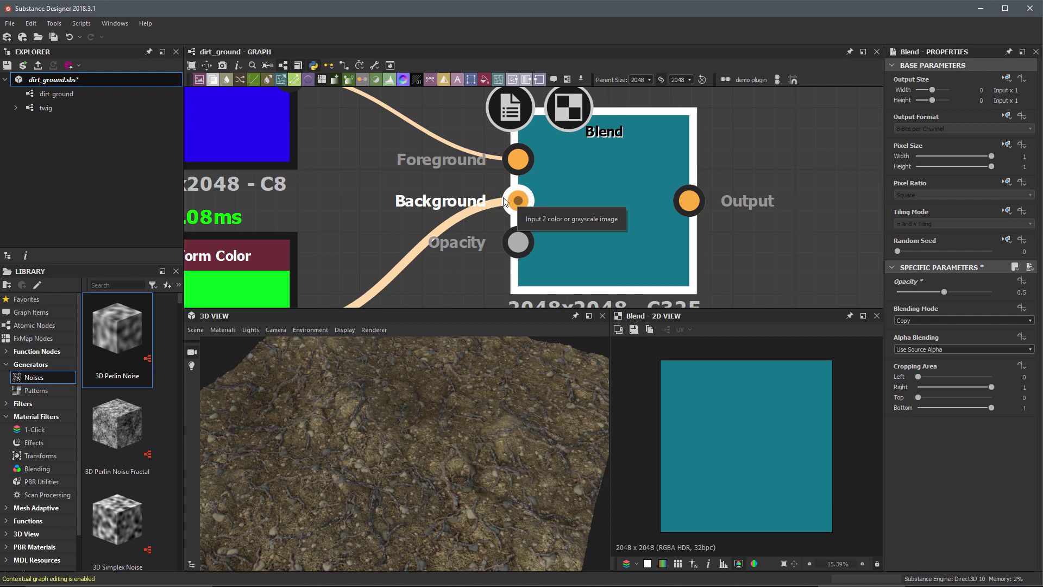
{"action": "scroll", "coordinate": [474, 248], "scroll_direction": "down", "scroll_amount": 2}
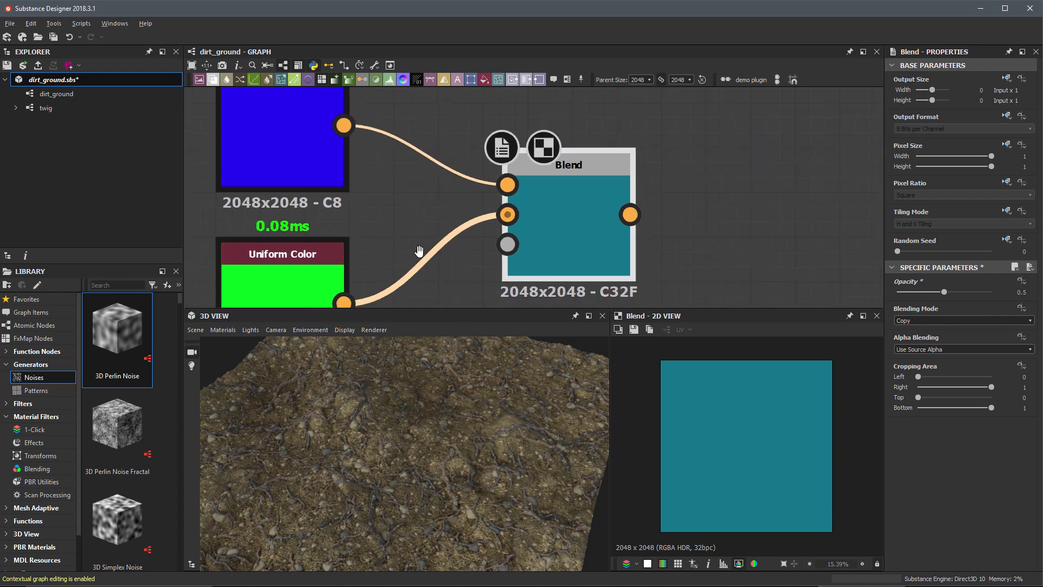
{"action": "middle_click_drag", "start_coordinate": [419, 255], "coordinate": [428, 188]}
{"action": "middle_click_drag", "start_coordinate": [365, 301], "coordinate": [369, 271]}
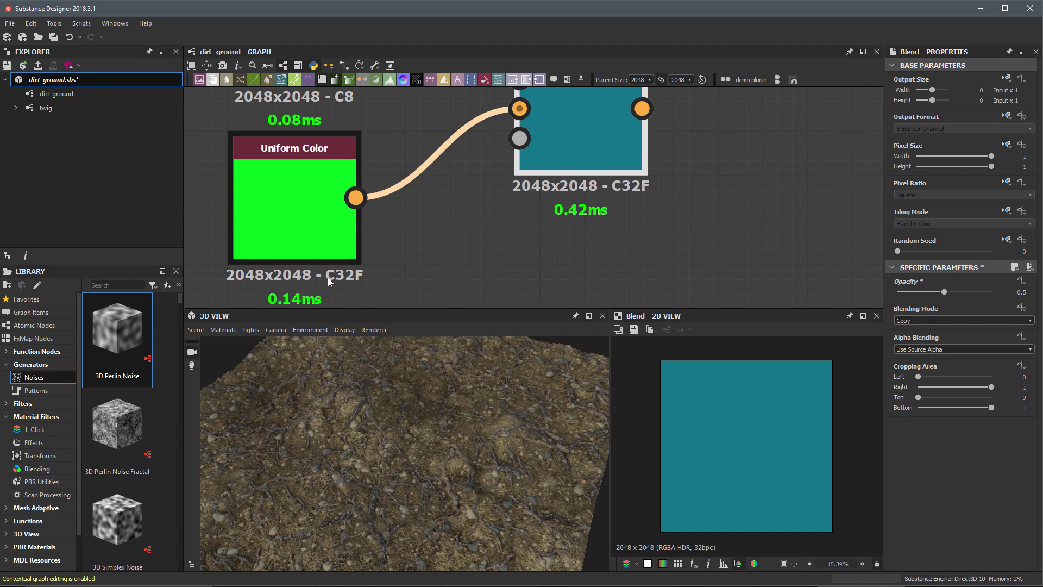
{"action": "scroll", "coordinate": [386, 256], "scroll_direction": "up", "scroll_amount": 4}
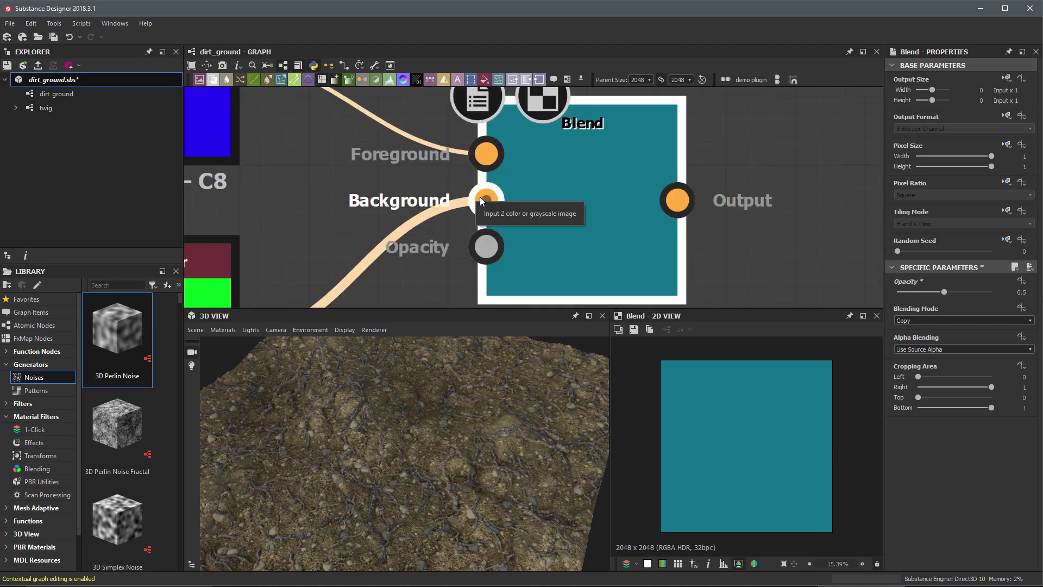
{"action": "scroll", "coordinate": [599, 227], "scroll_direction": "down", "scroll_amount": 3}
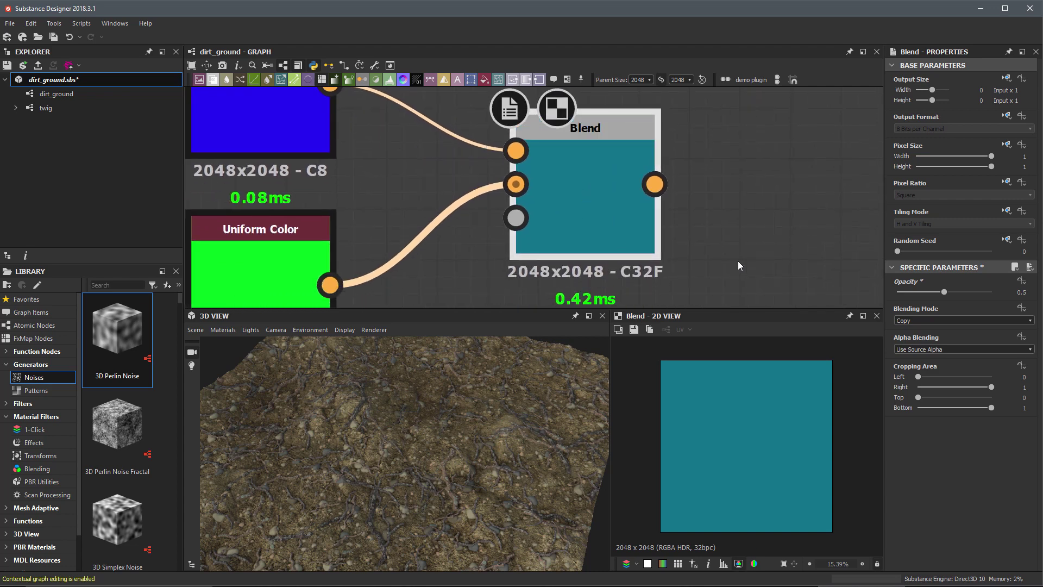
{"action": "scroll", "coordinate": [738, 261], "scroll_direction": "down", "scroll_amount": 2}
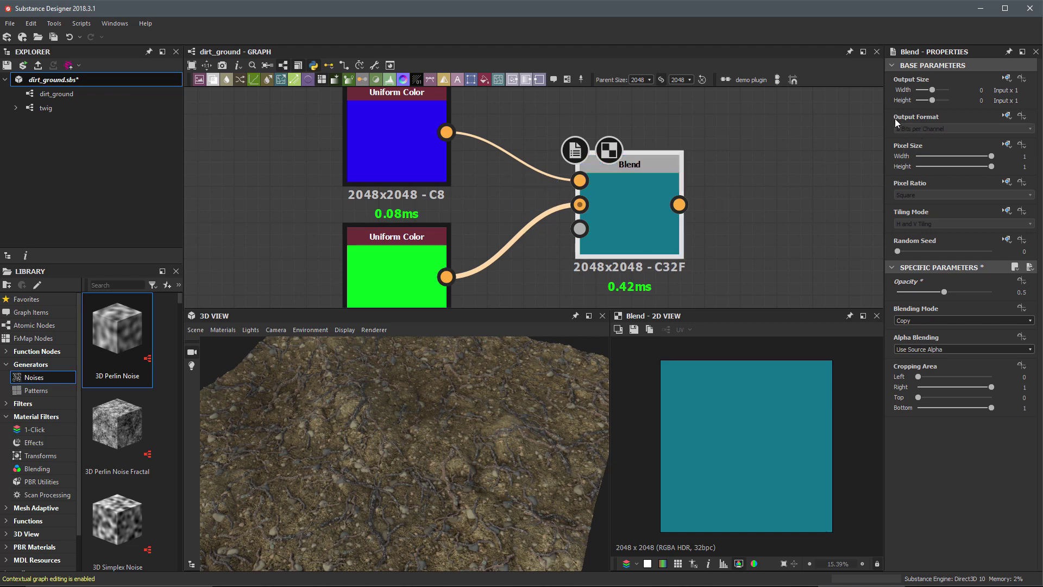
Keep the Blend node's Output Format relative to input and compare it with the green Uniform Color feeding its Background
{"action": "left_click", "coordinate": [1008, 116]}
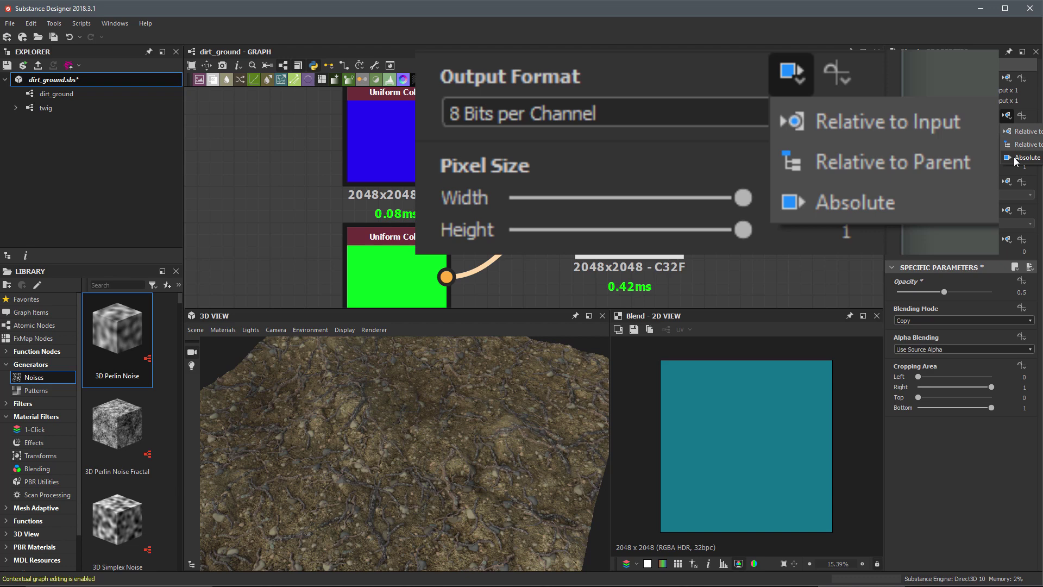
{"action": "left_click", "coordinate": [1026, 132]}
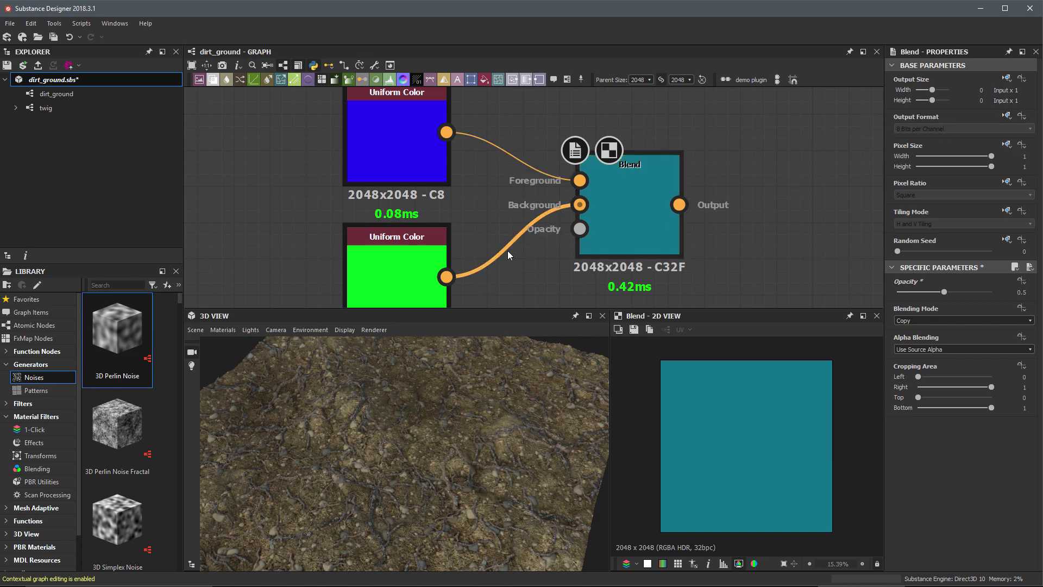
{"action": "left_click", "coordinate": [610, 190]}
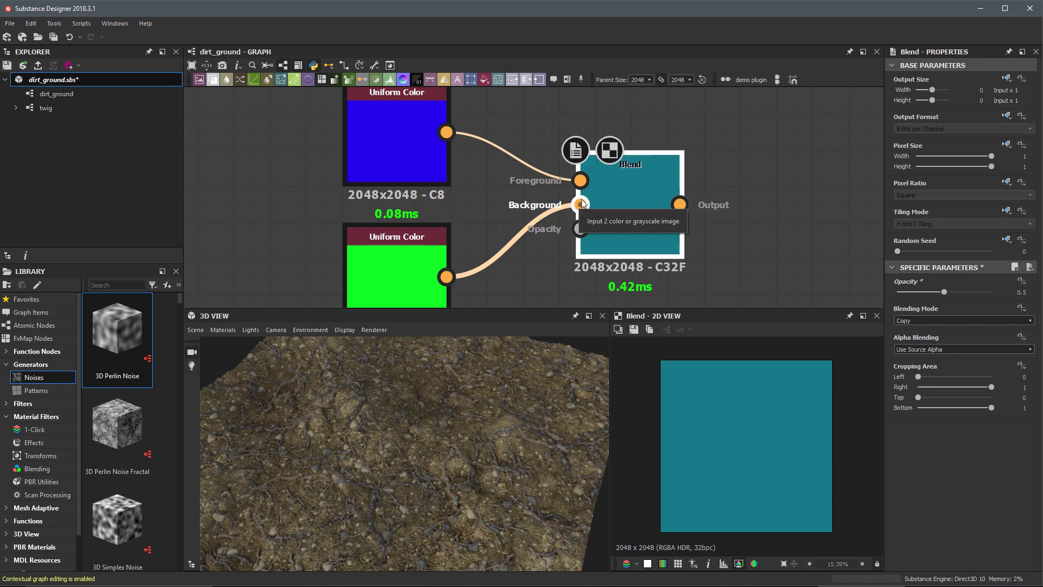
{"action": "middle_click_drag", "start_coordinate": [537, 243], "coordinate": [528, 190]}
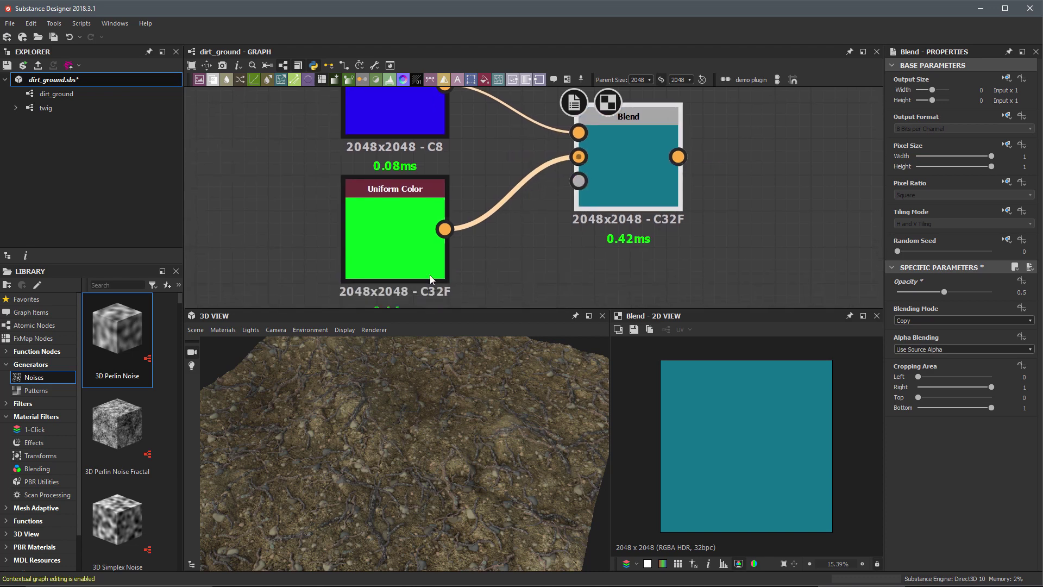
{"action": "double_click", "coordinate": [423, 260]}
{"action": "double_click", "coordinate": [625, 155]}
{"action": "middle_click_drag", "start_coordinate": [626, 154], "coordinate": [622, 167]}
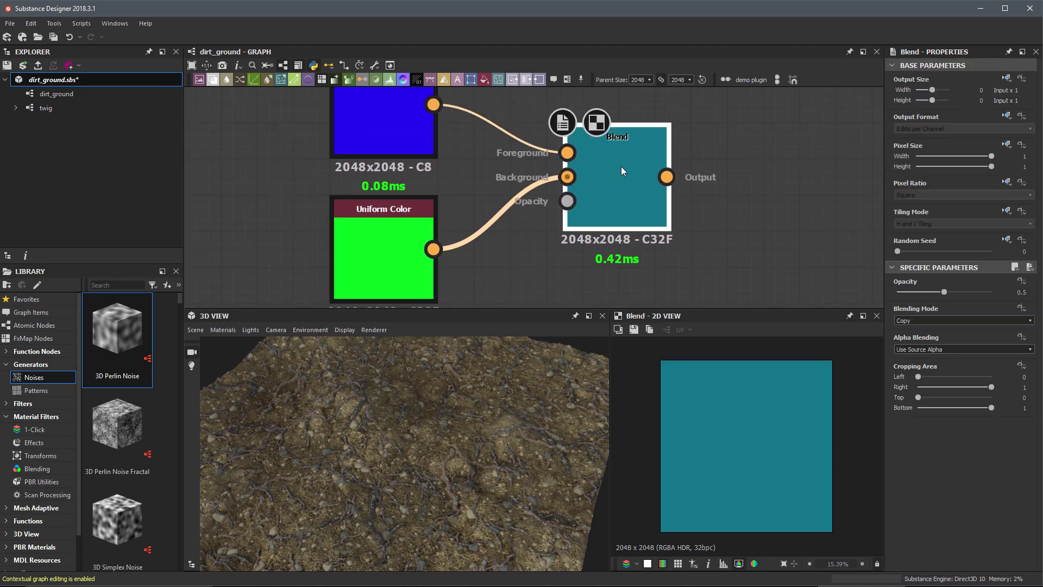
Set the Blend node's Output Format inheritance to relative to parent and check the output format in the graph's own base parameters
{"action": "left_click", "coordinate": [1009, 117]}
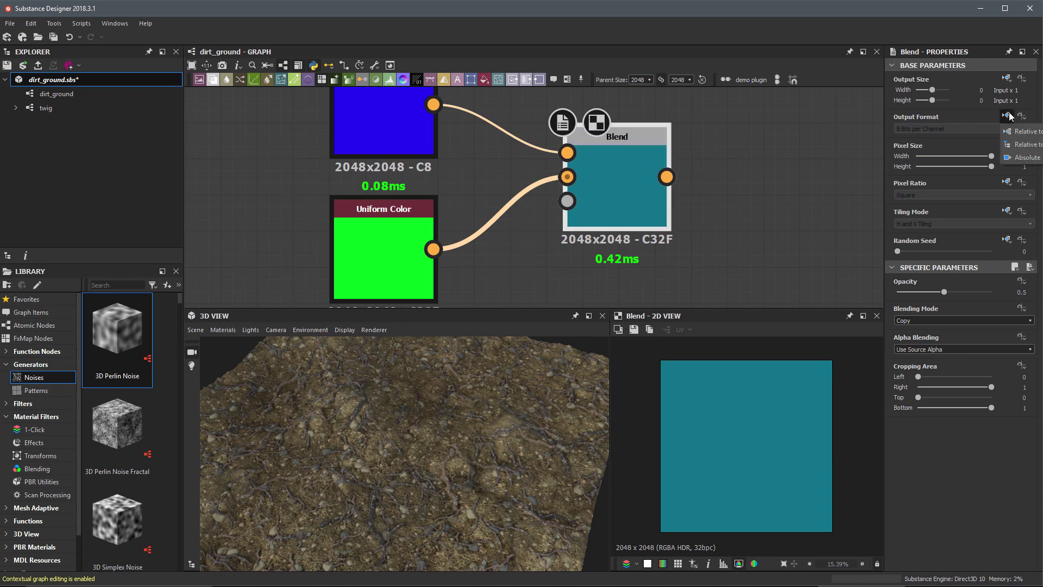
{"action": "left_click", "coordinate": [1026, 144]}
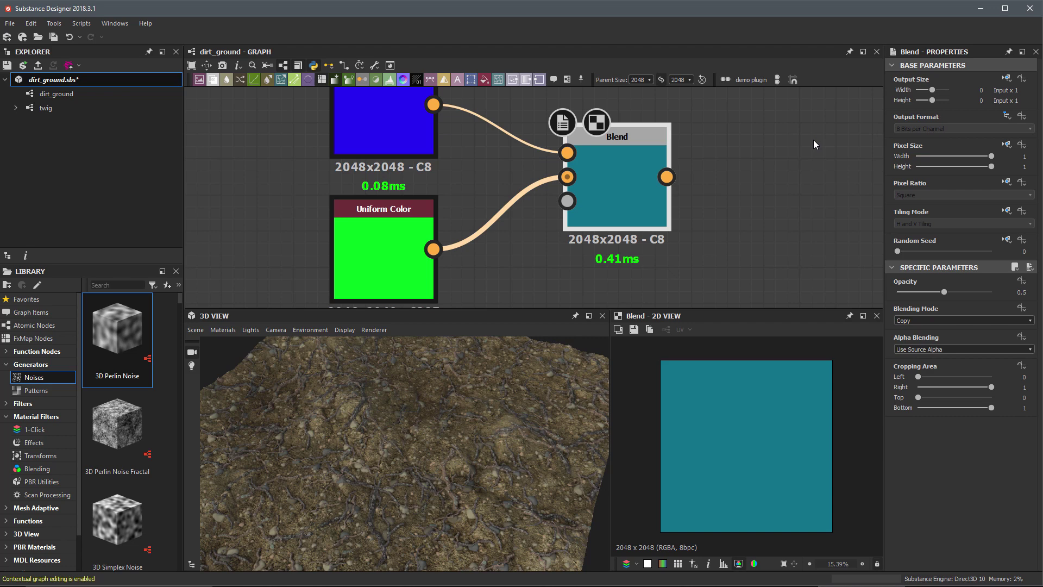
{"action": "left_click", "coordinate": [725, 132]}
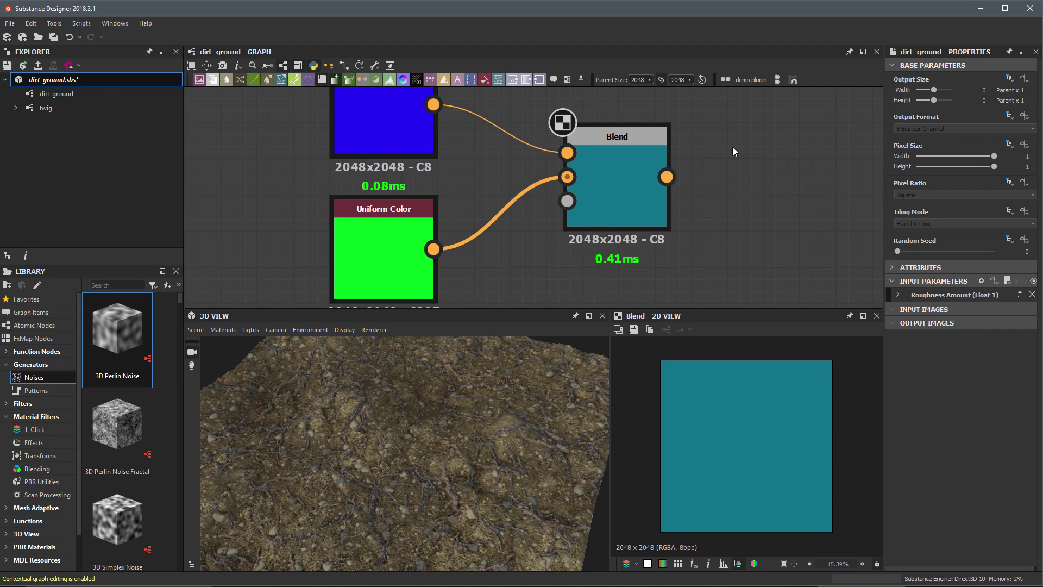
{"action": "left_click", "coordinate": [635, 163]}
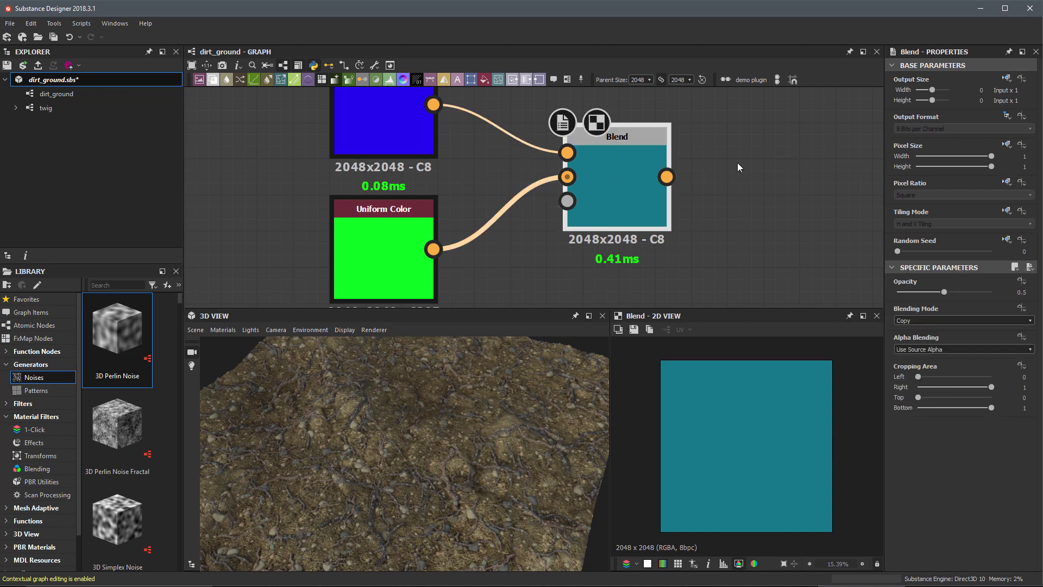
Set the Output Format of the Blend node joining the Uniform Colors to Absolute with 16 Bits per Channel
{"action": "left_click", "coordinate": [1007, 116]}
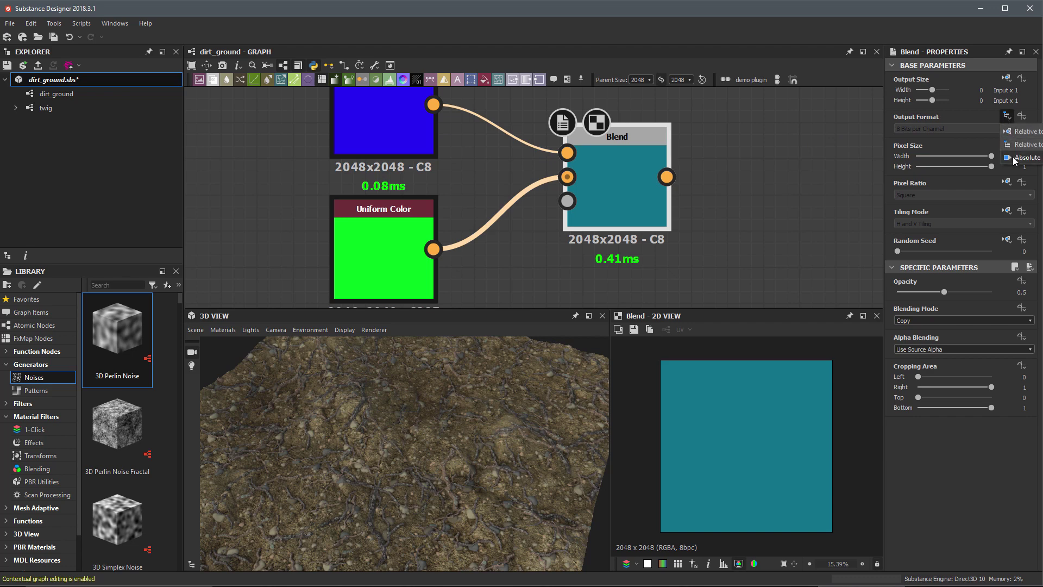
{"action": "left_click", "coordinate": [1027, 157]}
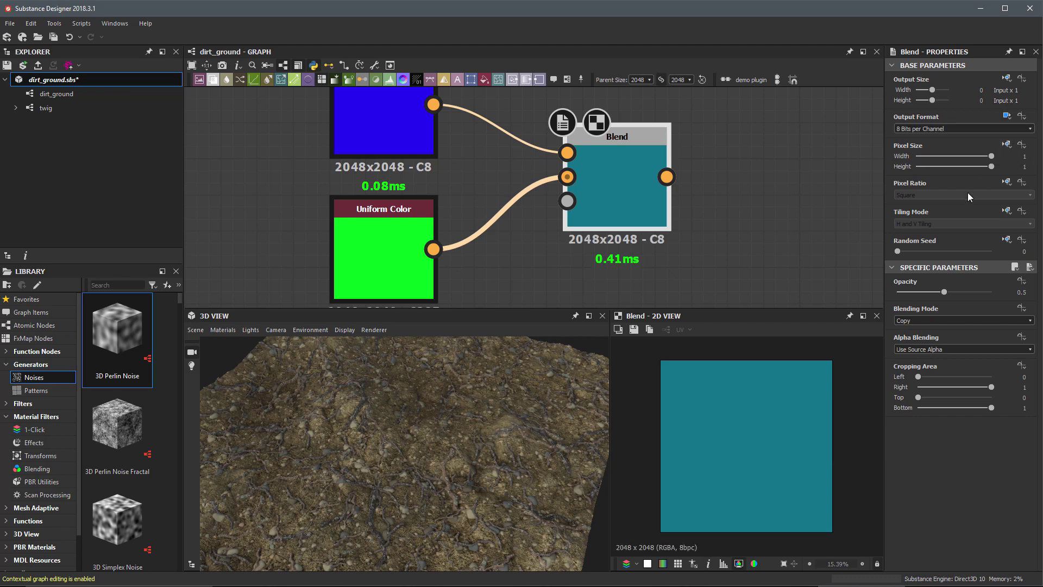
{"action": "left_click", "coordinate": [954, 128]}
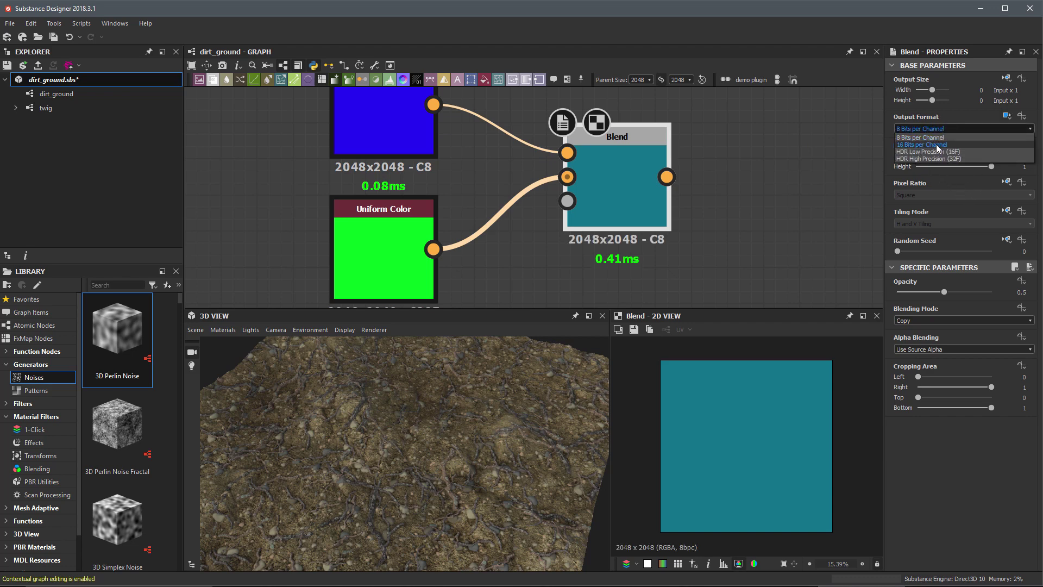
{"action": "left_click", "coordinate": [908, 145]}
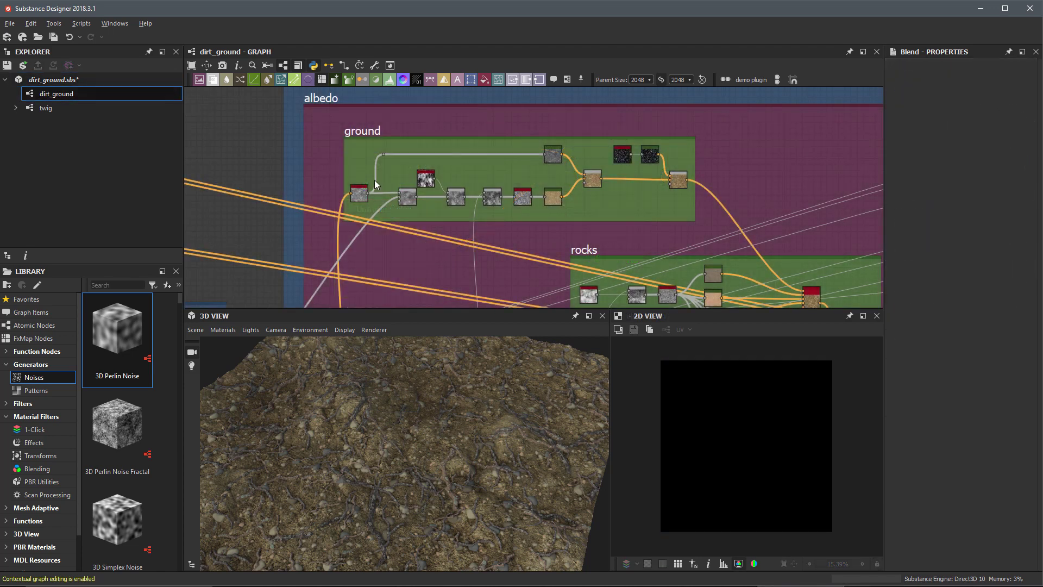
Preview the Curvature Smooth node in 2D and examine the bit-depth labels along the Blend chain that follows it
{"action": "scroll", "coordinate": [375, 182], "scroll_direction": "up", "scroll_amount": 5}
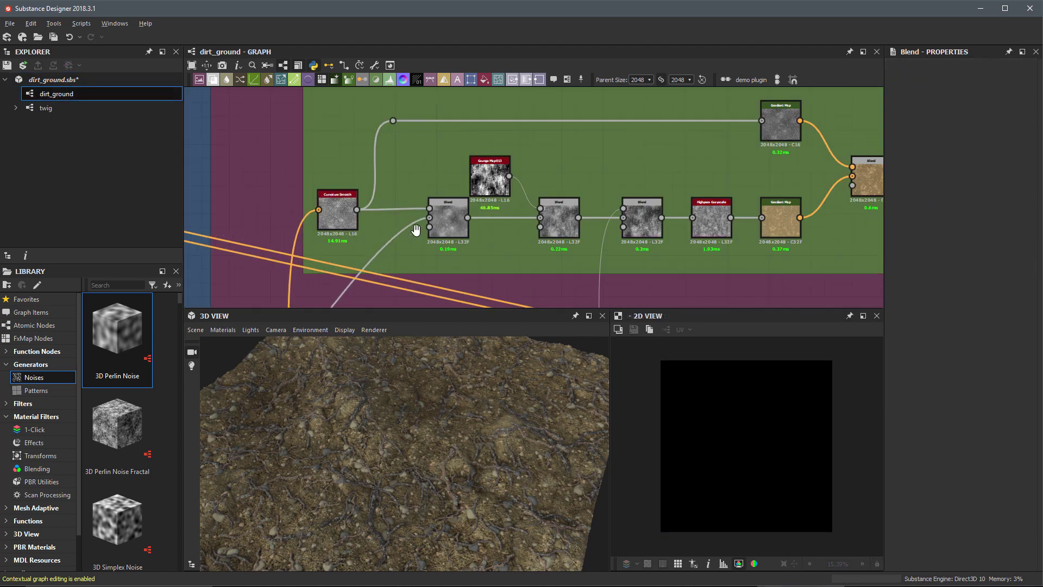
{"action": "scroll", "coordinate": [415, 230], "scroll_direction": "up", "scroll_amount": 2}
{"action": "left_click", "coordinate": [403, 206]}
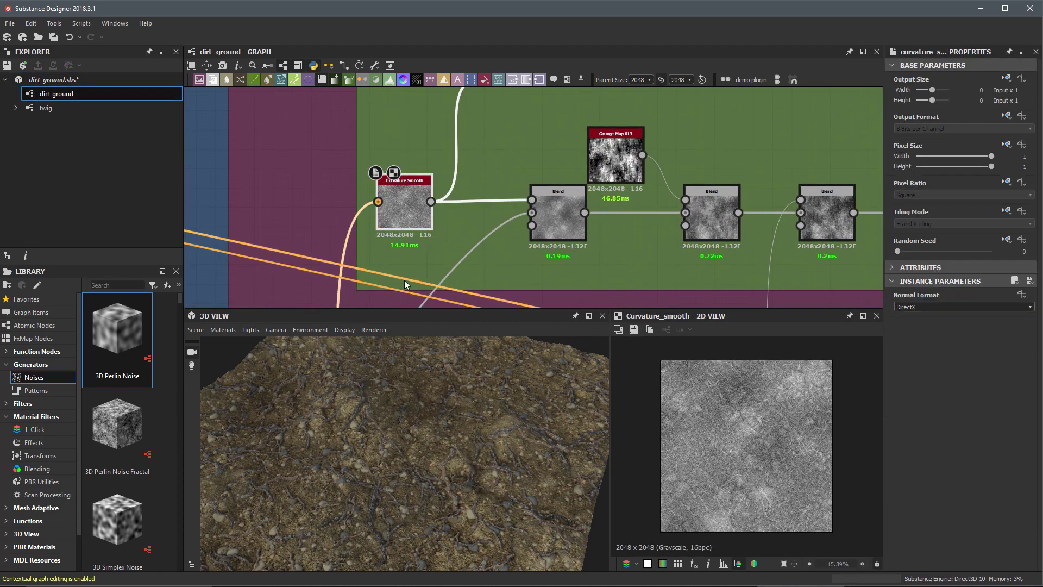
{"action": "middle_click_drag", "start_coordinate": [501, 256], "coordinate": [438, 284]}
{"action": "scroll", "coordinate": [441, 281], "scroll_direction": "down", "scroll_amount": 2}
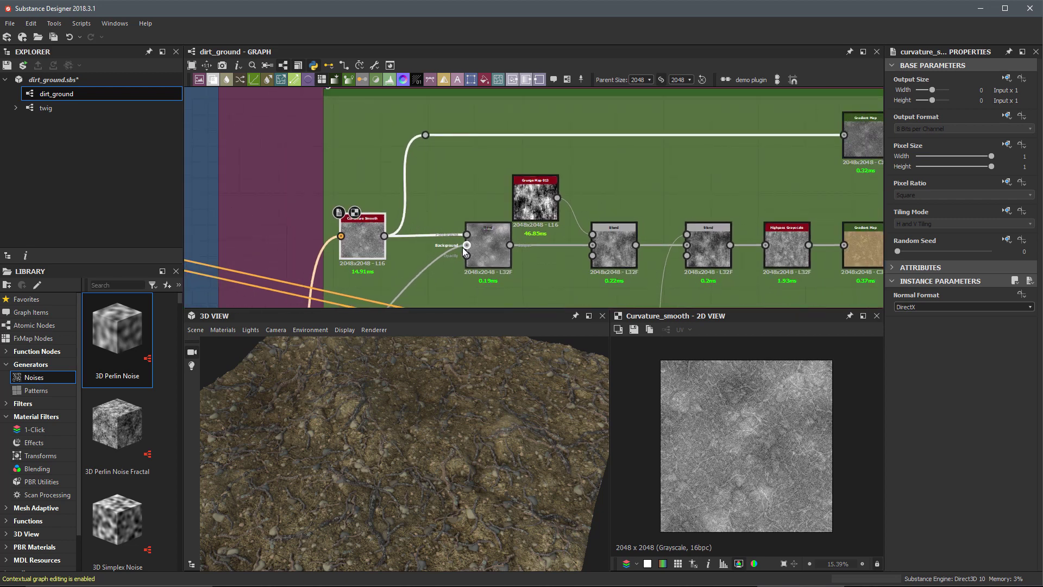
{"action": "middle_click_drag", "start_coordinate": [690, 245], "coordinate": [583, 235]}
{"action": "scroll", "coordinate": [465, 253], "scroll_direction": "up", "scroll_amount": 4}
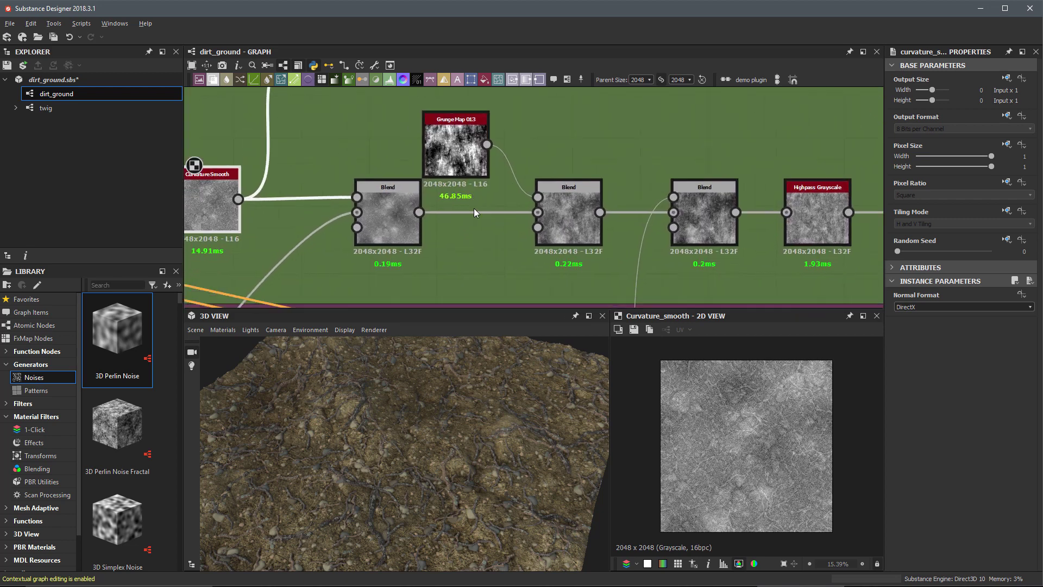
Set the Output Format of the first Blend node after Curvature Smooth to Absolute with 16 Bits per Channel
{"action": "left_click", "coordinate": [428, 204]}
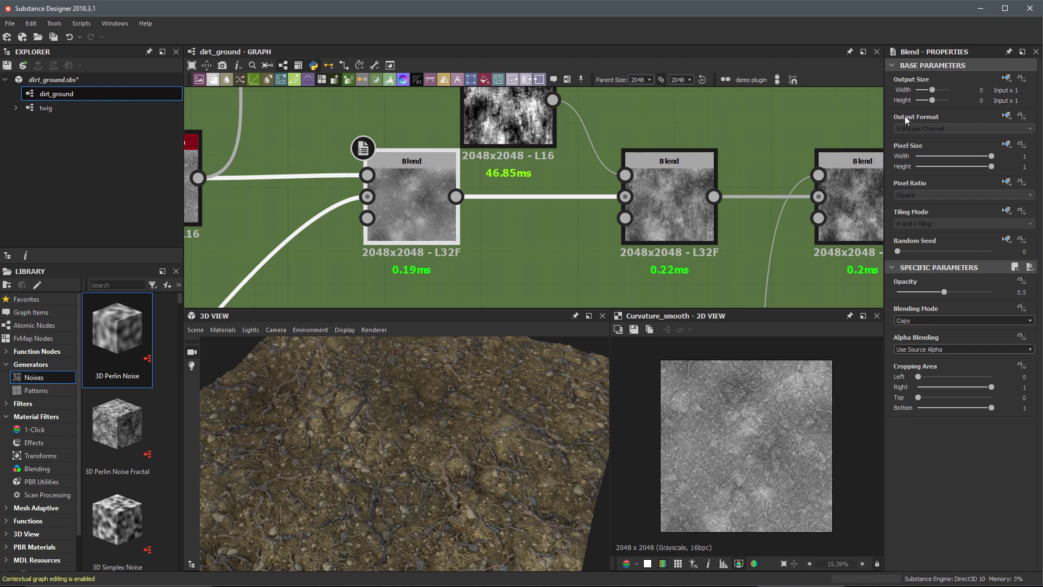
{"action": "left_click", "coordinate": [1006, 116]}
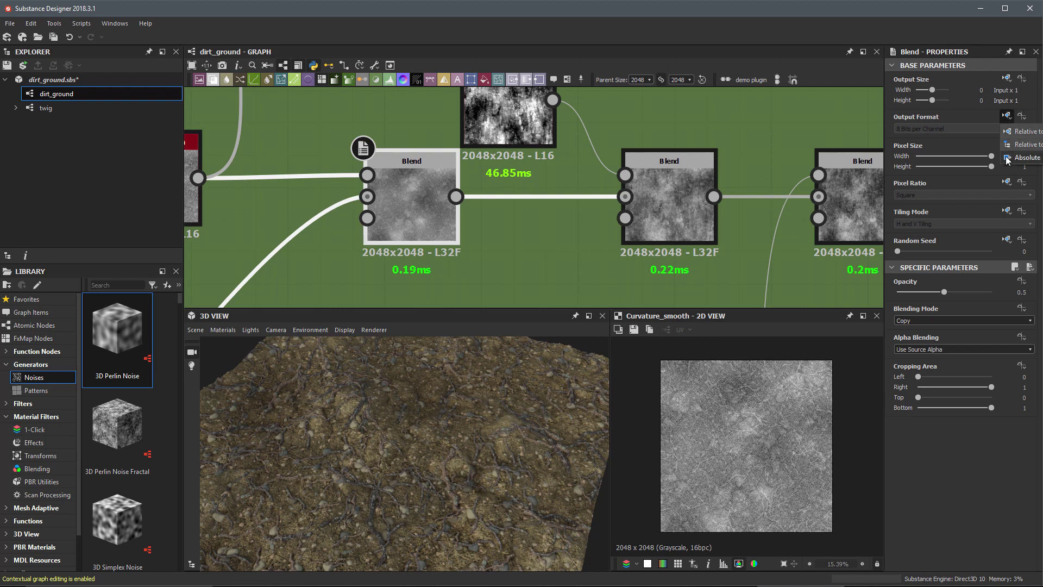
{"action": "left_click", "coordinate": [1025, 157]}
{"action": "left_click", "coordinate": [934, 129]}
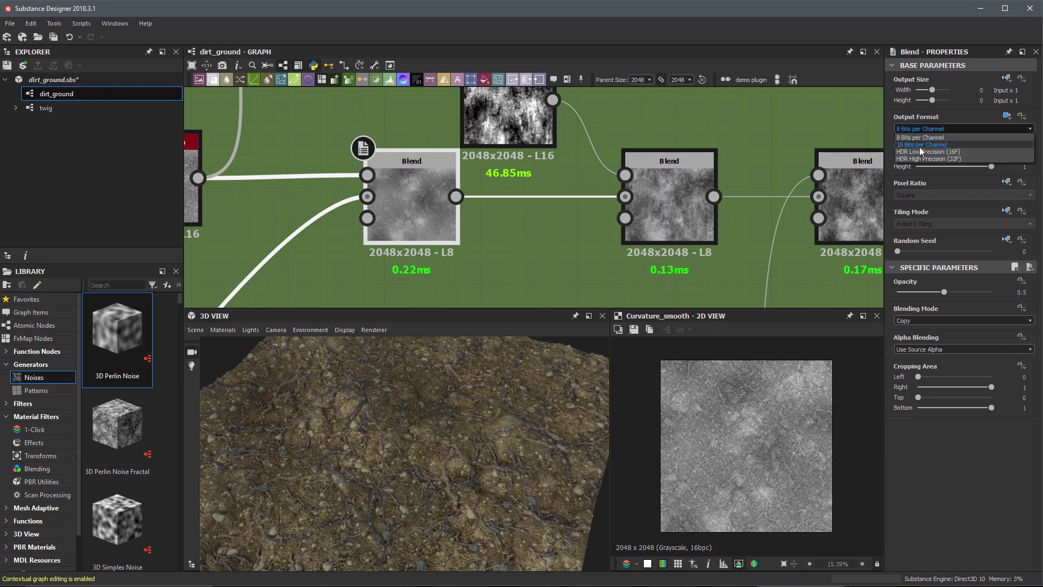
{"action": "left_click", "coordinate": [901, 157]}
Examine the bit-depth labels around the Blend node after Curvature Smooth, along with its Background input
{"action": "scroll", "coordinate": [914, 133], "scroll_direction": "down", "scroll_amount": 1}
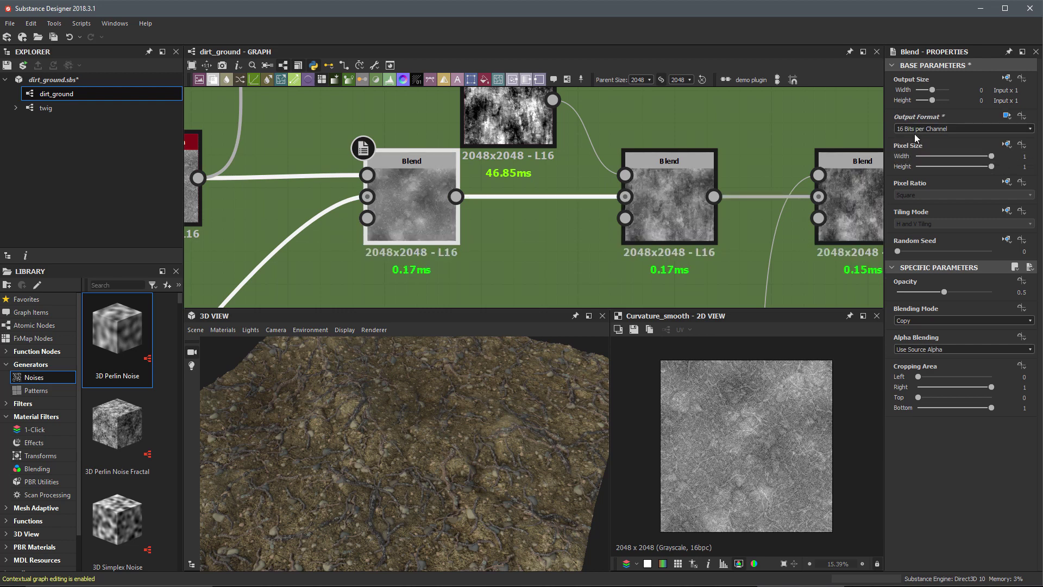
{"action": "scroll", "coordinate": [464, 233], "scroll_direction": "down", "scroll_amount": 2}
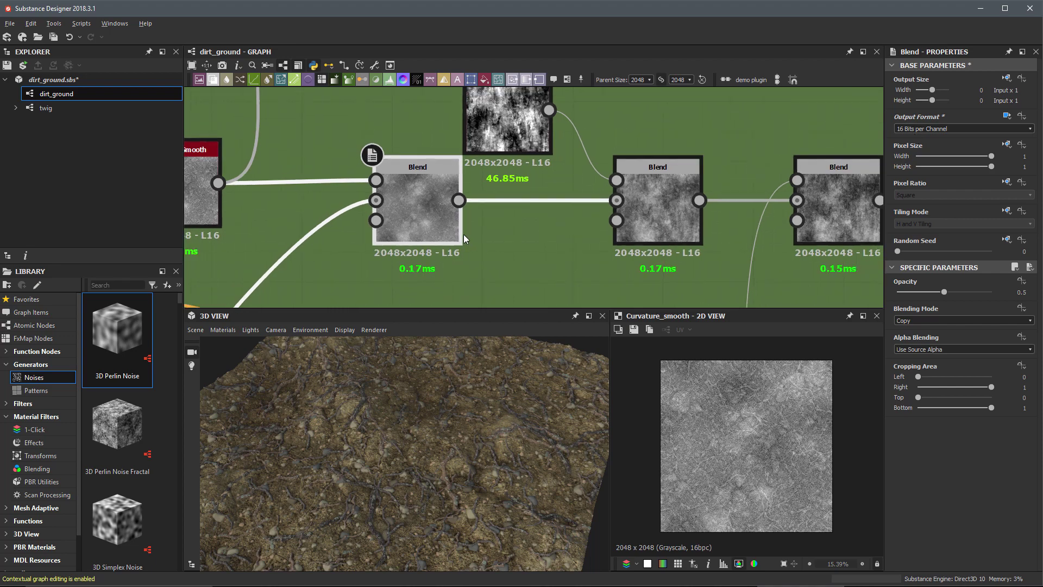
{"action": "middle_click_drag", "start_coordinate": [464, 234], "coordinate": [552, 219]}
{"action": "scroll", "coordinate": [470, 188], "scroll_direction": "up", "scroll_amount": 4}
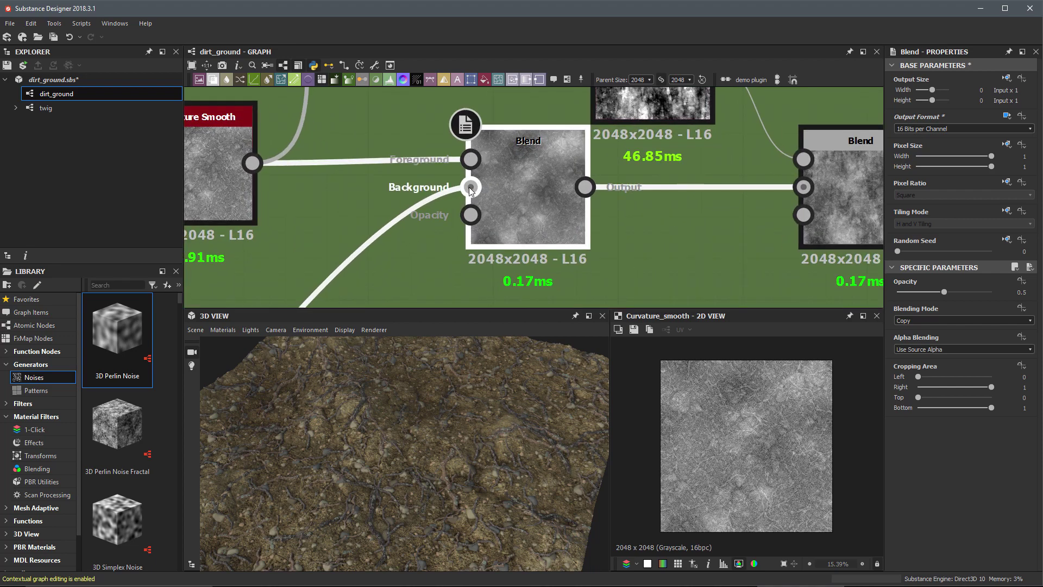
Preview the Background input and output of the first Blend node after Curvature Smooth in 2D to compare bit depths
{"action": "left_click", "coordinate": [470, 187]}
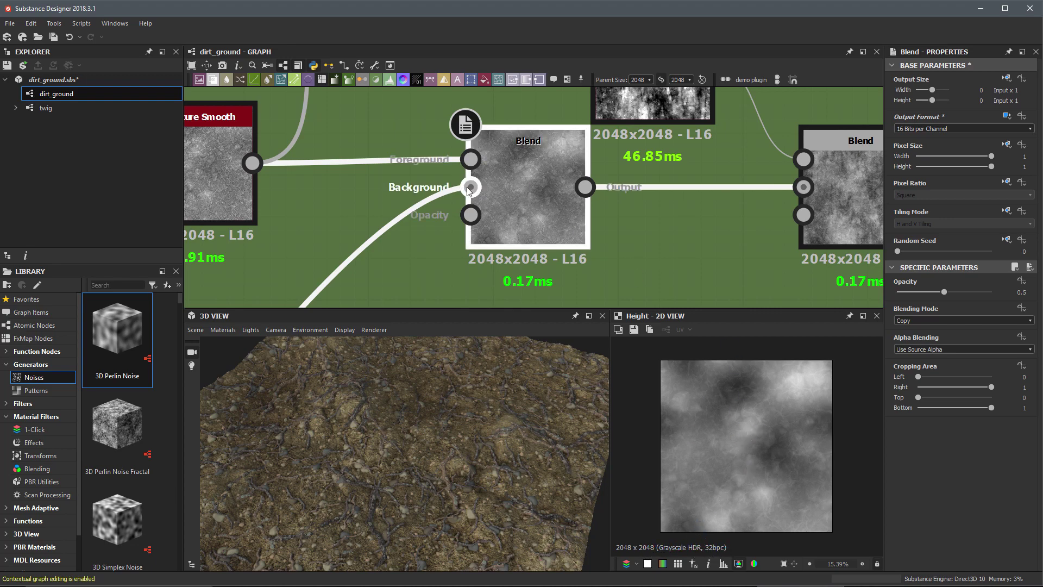
{"action": "double_click", "coordinate": [546, 179]}
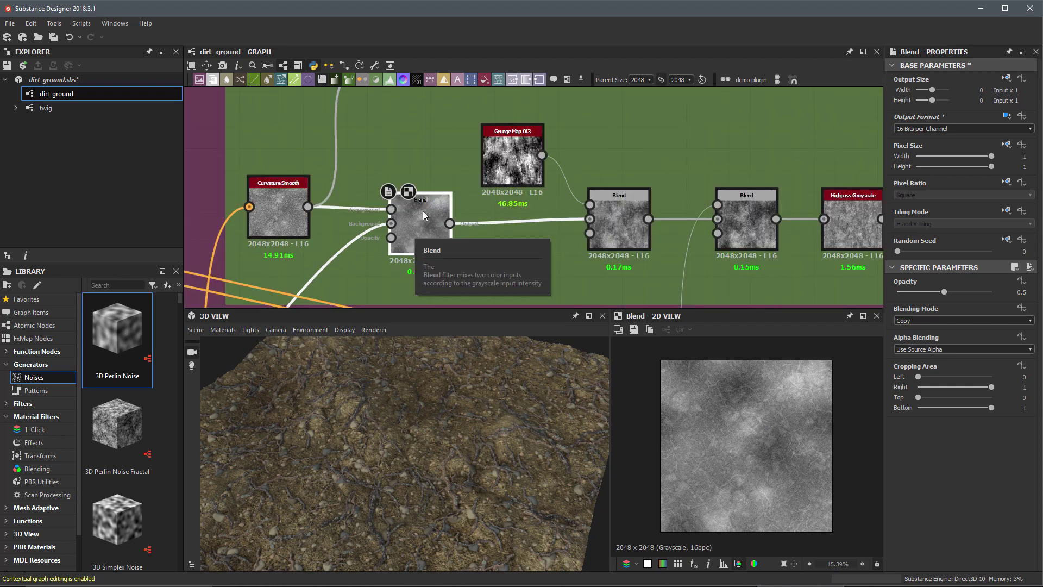
{"action": "scroll", "coordinate": [453, 228], "scroll_direction": "up", "scroll_amount": 1}
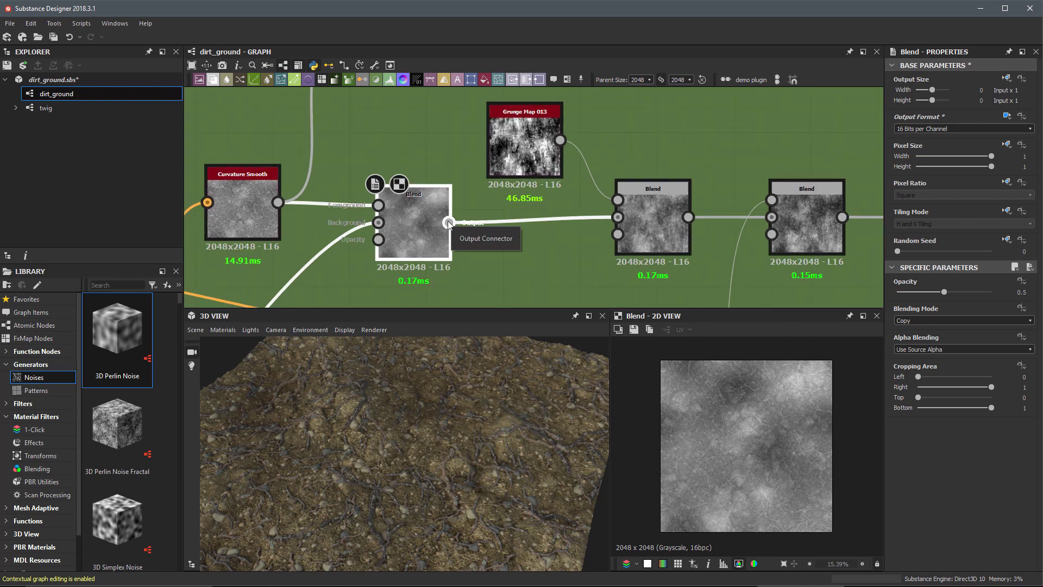
Follow the chain from the Blend node through Highpass Grayscale and preview the brown Gradient Map in 2D
{"action": "middle_click_drag", "start_coordinate": [682, 266], "coordinate": [596, 245]}
{"action": "middle_click_drag", "start_coordinate": [673, 247], "coordinate": [536, 246]}
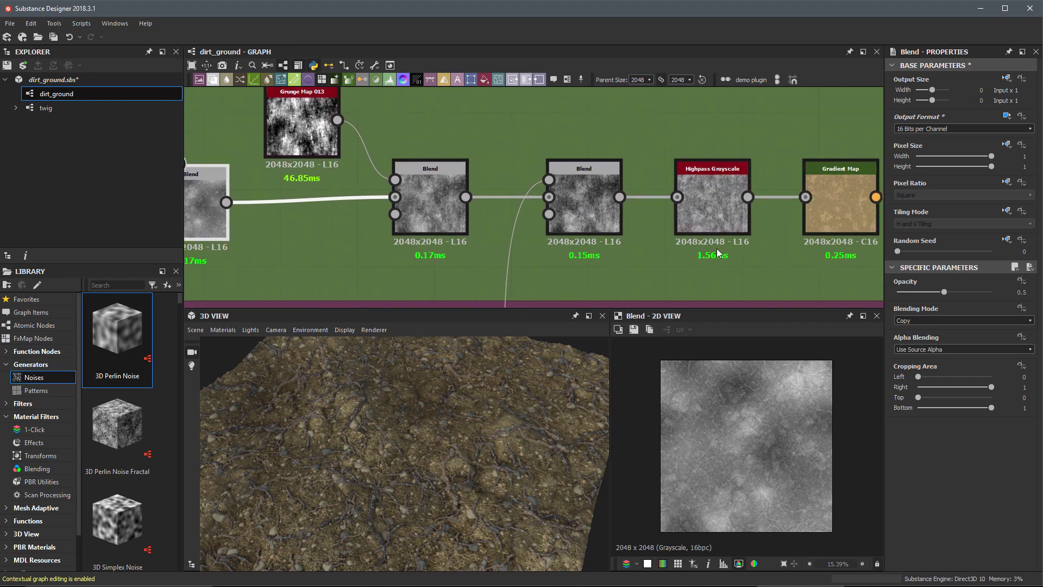
{"action": "middle_click_drag", "start_coordinate": [778, 236], "coordinate": [598, 234]}
{"action": "double_click", "coordinate": [658, 211]}
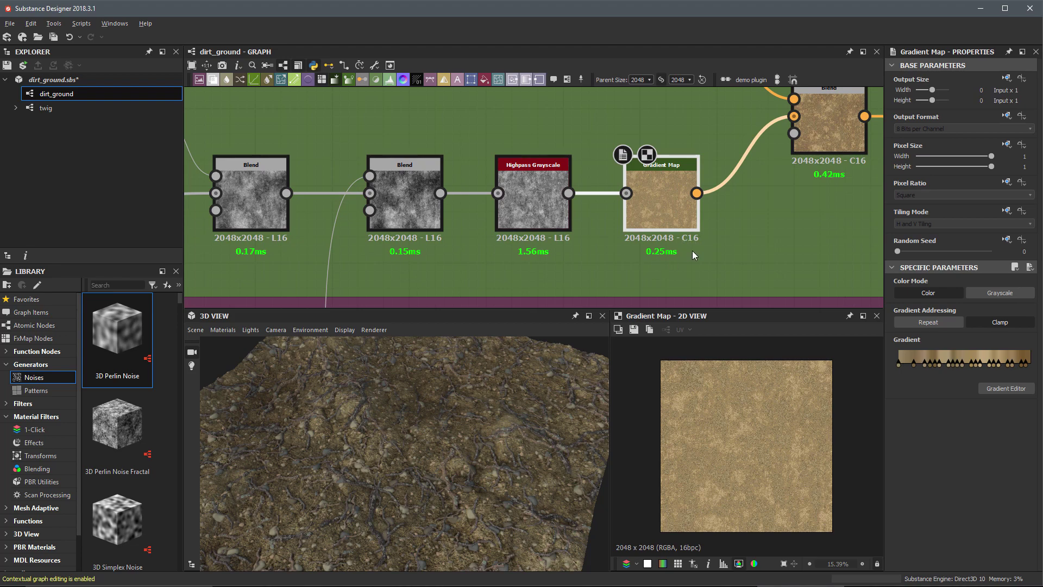
Attach a comment to the first Blend node after Curvature Smooth and shift the node slightly upward together with it
{"action": "scroll", "coordinate": [692, 250], "scroll_direction": "down", "scroll_amount": 3}
{"action": "middle_click_drag", "start_coordinate": [536, 219], "coordinate": [564, 218]}
{"action": "middle_click_drag", "start_coordinate": [438, 234], "coordinate": [567, 223]}
{"action": "scroll", "coordinate": [551, 232], "scroll_direction": "up", "scroll_amount": 2}
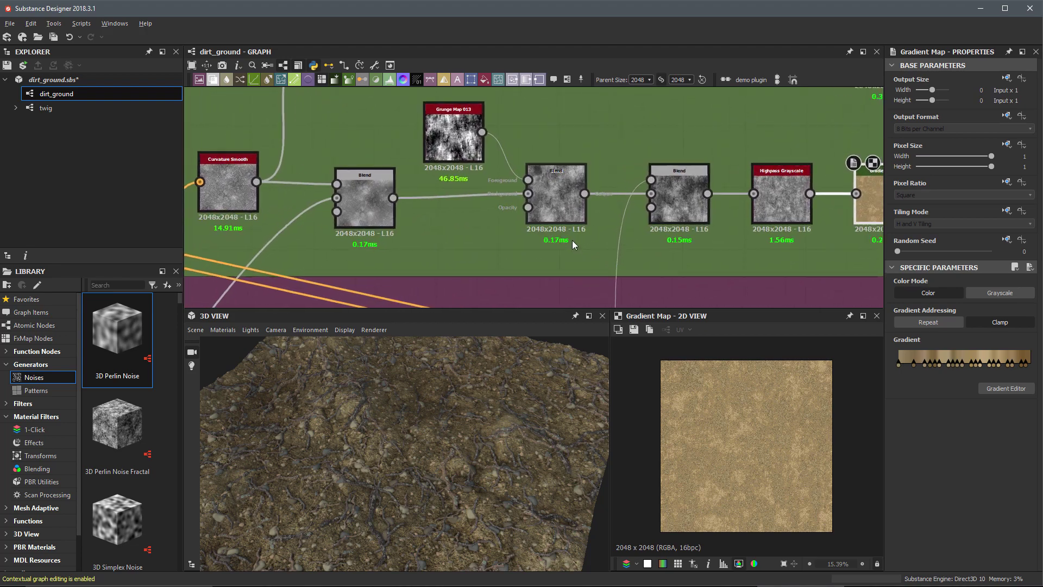
{"action": "middle_click_drag", "start_coordinate": [498, 160], "coordinate": [607, 163]}
{"action": "scroll", "coordinate": [607, 164], "scroll_direction": "up", "scroll_amount": 1}
{"action": "left_click_drag", "start_coordinate": [568, 137], "coordinate": [594, 117]}
{"action": "left_click", "coordinate": [458, 200]}
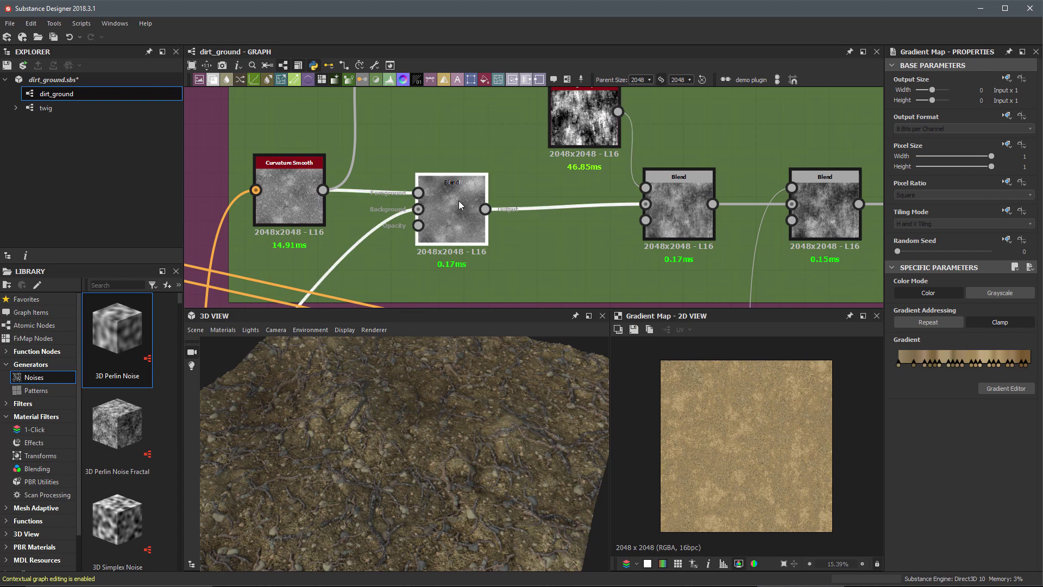
{"action": "left_click", "coordinate": [456, 199]}
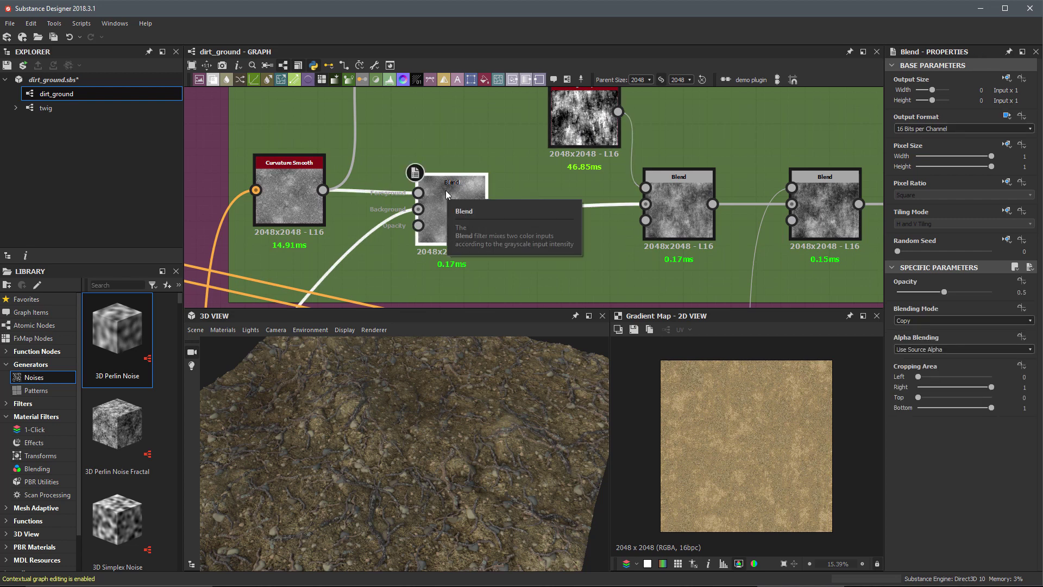
{"action": "left_click", "coordinate": [554, 80]}
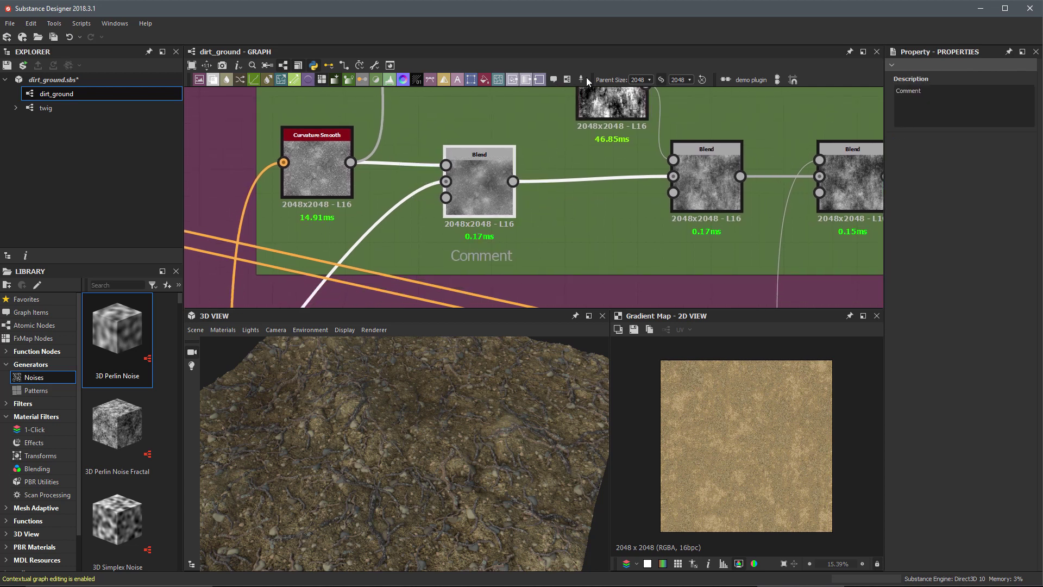
{"action": "left_click_drag", "start_coordinate": [486, 192], "coordinate": [488, 166]}
Replace the default comment text under the Blend node with "demote to 16L"
{"action": "left_click", "coordinate": [481, 231]}
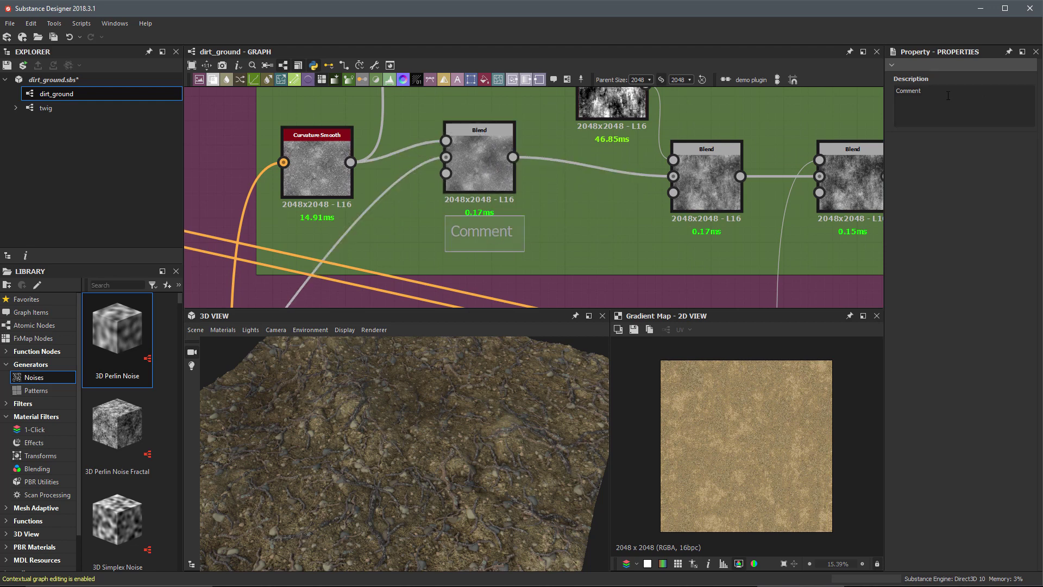
{"action": "left_click_drag", "start_coordinate": [922, 90], "coordinate": [878, 93]}
{"action": "type", "text": "demote to 16L"}
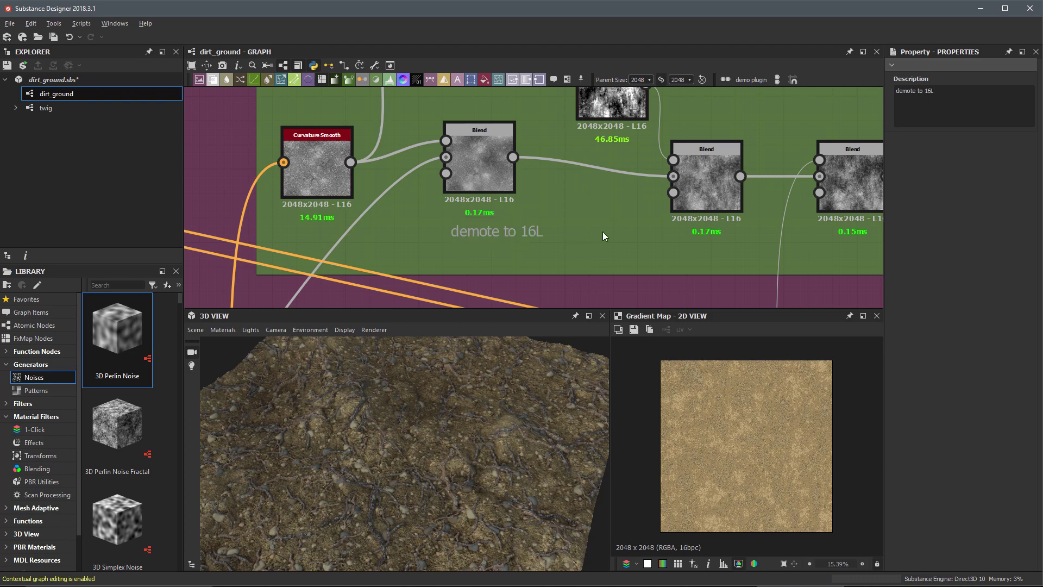
Correct the last word of the Blend node's comment so the text reads "demote to L16"
{"action": "scroll", "coordinate": [603, 232], "scroll_direction": "down", "scroll_amount": 1}
{"action": "left_click", "coordinate": [515, 206]}
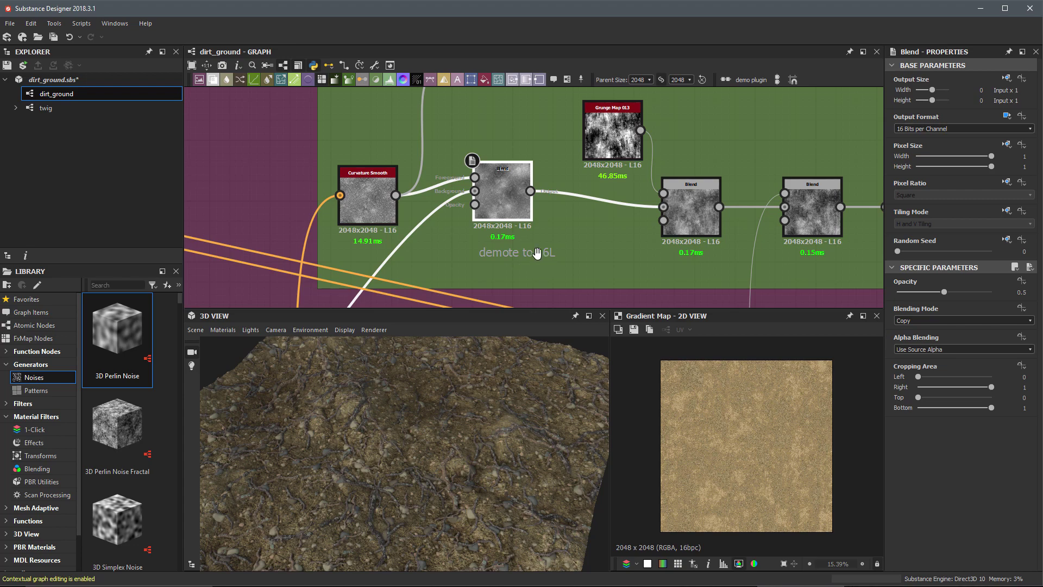
{"action": "scroll", "coordinate": [585, 258], "scroll_direction": "down", "scroll_amount": 1}
{"action": "left_click", "coordinate": [445, 270]}
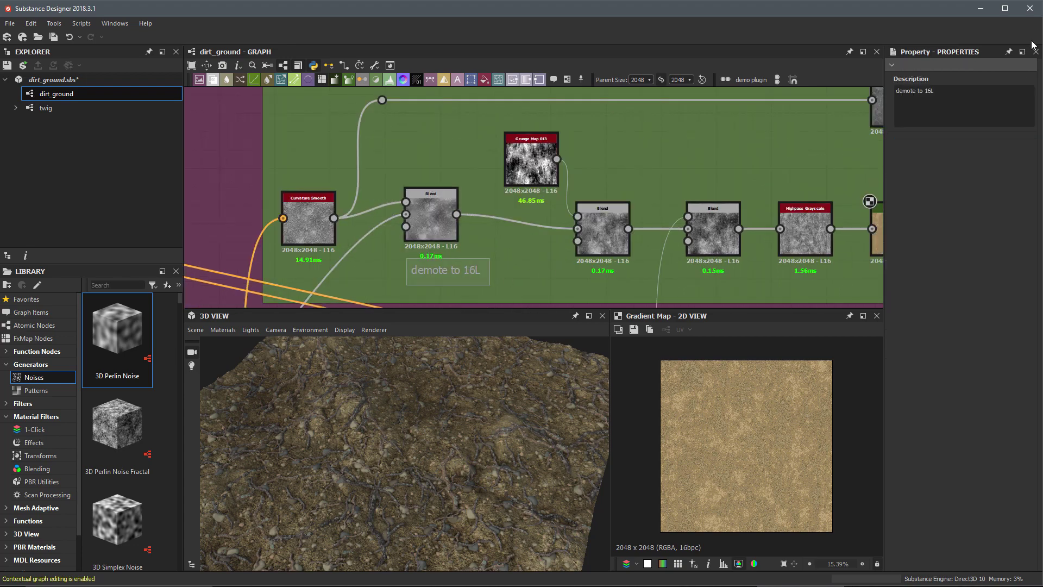
{"action": "double_click", "coordinate": [927, 91]}
{"action": "type", "text": "L1"}
{"action": "left_click", "coordinate": [536, 241]}
Move the commented Blend node slightly back down toward the level of the following Blend nodes
{"action": "scroll", "coordinate": [483, 262], "scroll_direction": "up", "scroll_amount": 1}
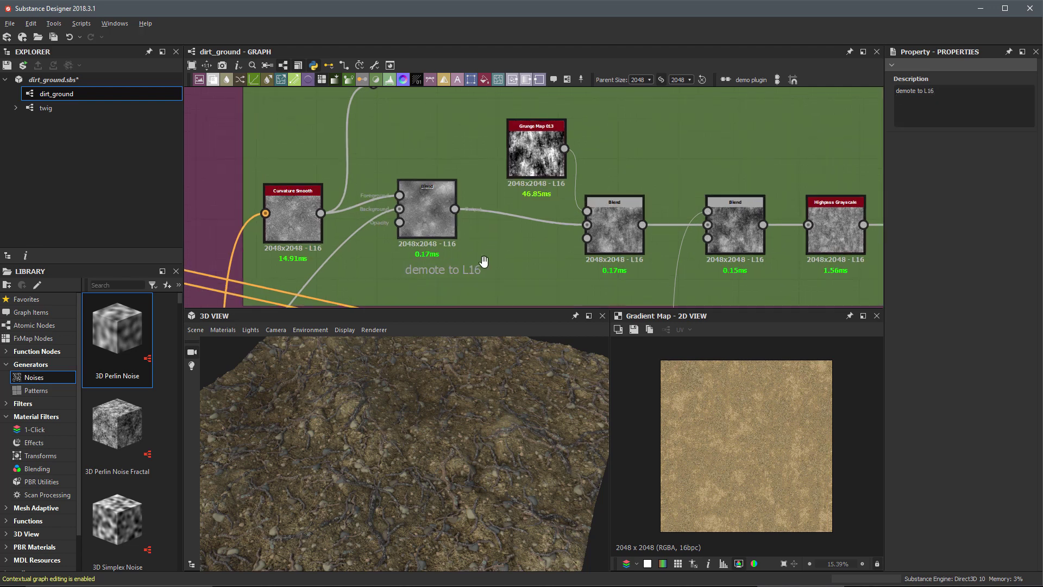
{"action": "middle_click_drag", "start_coordinate": [484, 261], "coordinate": [450, 225]}
{"action": "scroll", "coordinate": [489, 229], "scroll_direction": "down", "scroll_amount": 2}
{"action": "left_click_drag", "start_coordinate": [414, 210], "coordinate": [430, 226]}
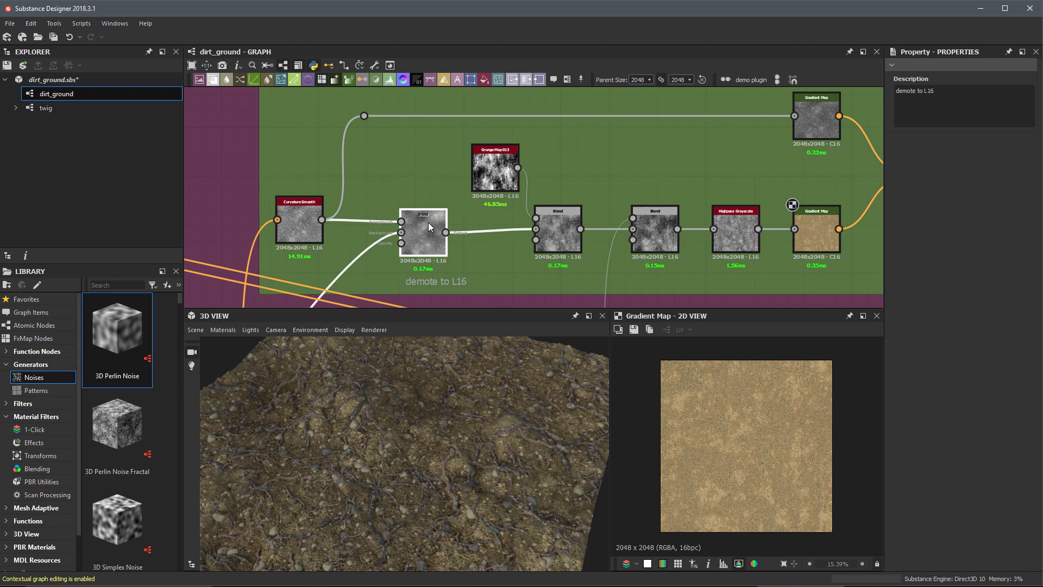
Preview the upper grey Gradient Map and its Curvature Smooth input in 2D to compare their bit depths
{"action": "middle_click_drag", "start_coordinate": [430, 226], "coordinate": [336, 209]}
{"action": "middle_click_drag", "start_coordinate": [679, 167], "coordinate": [481, 173]}
{"action": "scroll", "coordinate": [575, 174], "scroll_direction": "up", "scroll_amount": 1}
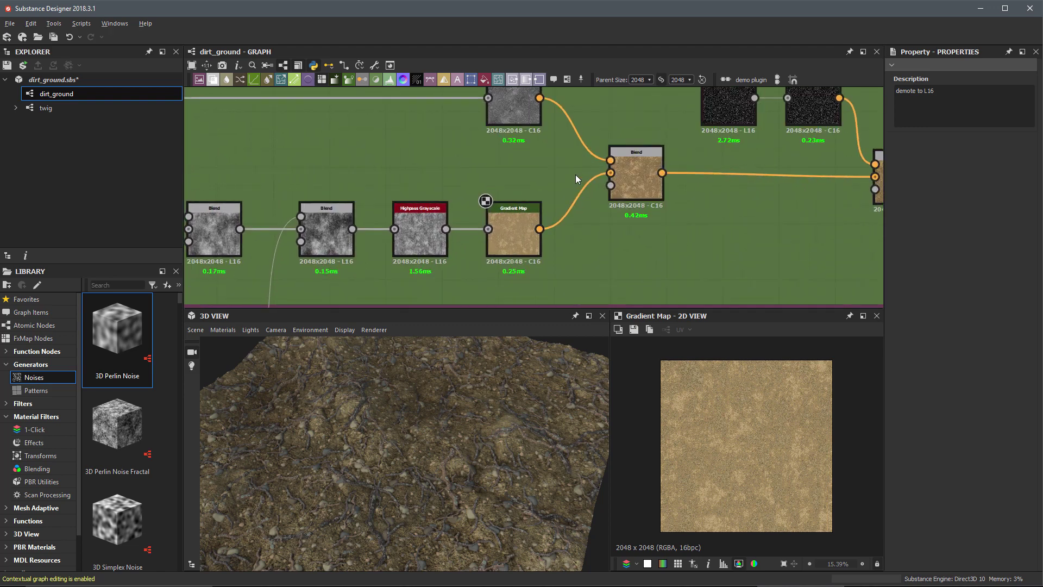
{"action": "middle_click_drag", "start_coordinate": [576, 175], "coordinate": [535, 219]}
{"action": "middle_click_drag", "start_coordinate": [456, 194], "coordinate": [588, 135]}
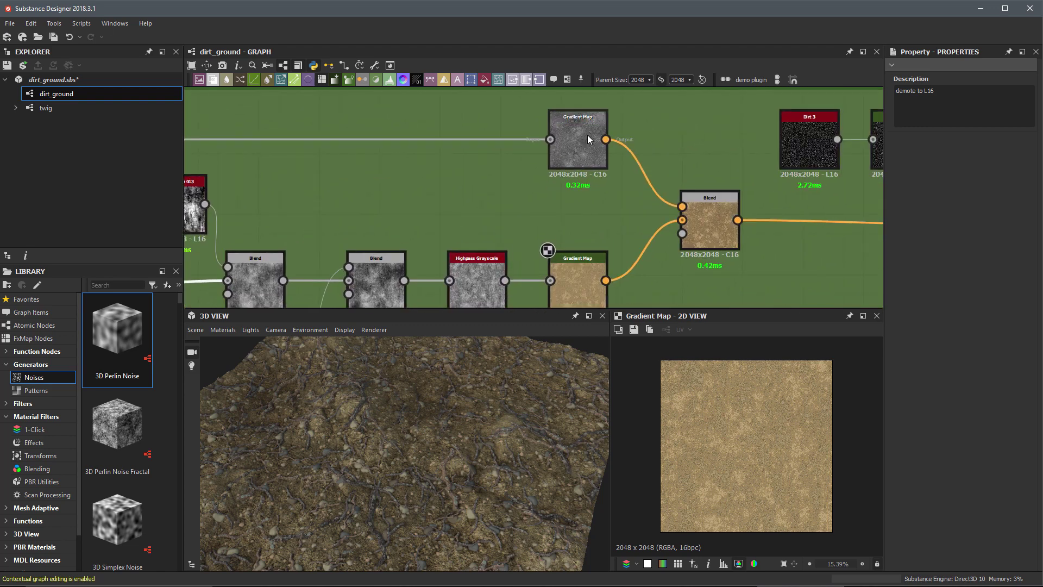
{"action": "left_click", "coordinate": [588, 135]}
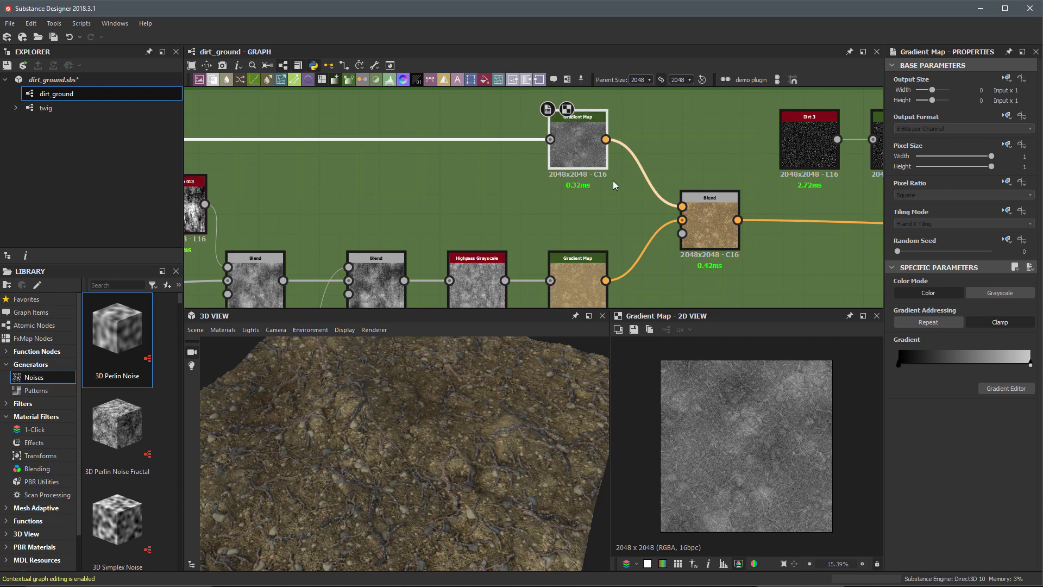
{"action": "middle_click_drag", "start_coordinate": [608, 190], "coordinate": [613, 175]}
{"action": "left_click", "coordinate": [556, 124]}
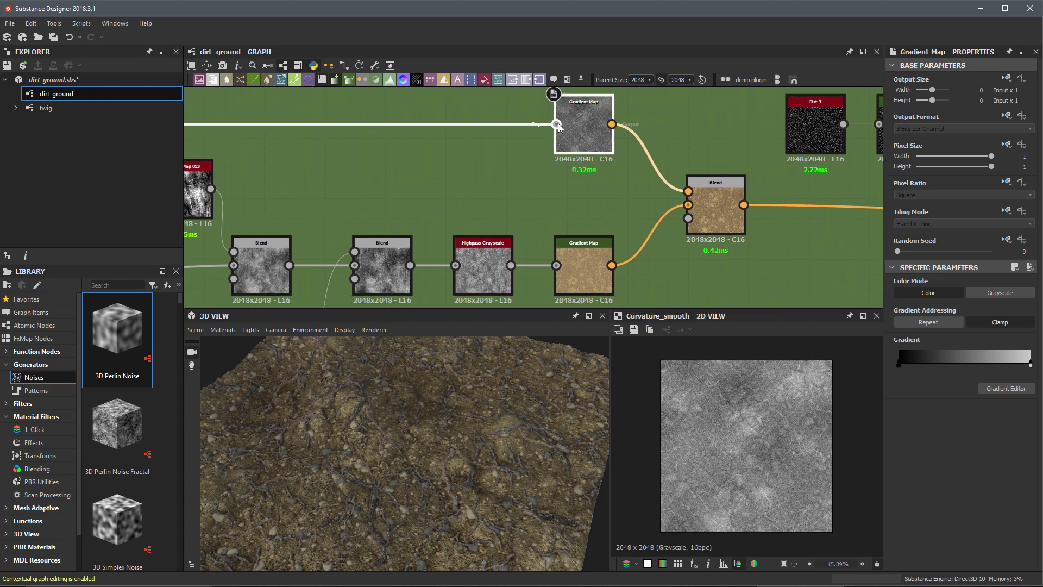
{"action": "double_click", "coordinate": [597, 136]}
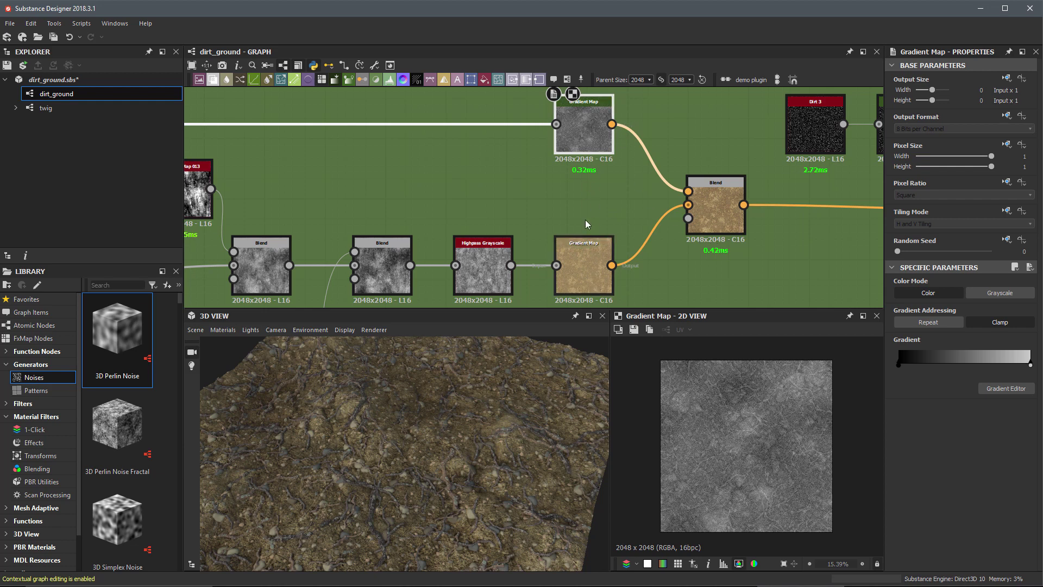
Set the Output Format of the Blend node joining the two Gradient Maps to Absolute with 8 Bits per Channel
{"action": "middle_click_drag", "start_coordinate": [764, 289], "coordinate": [637, 282]}
{"action": "left_click_drag", "start_coordinate": [594, 201], "coordinate": [596, 205]}
{"action": "left_click", "coordinate": [601, 210]}
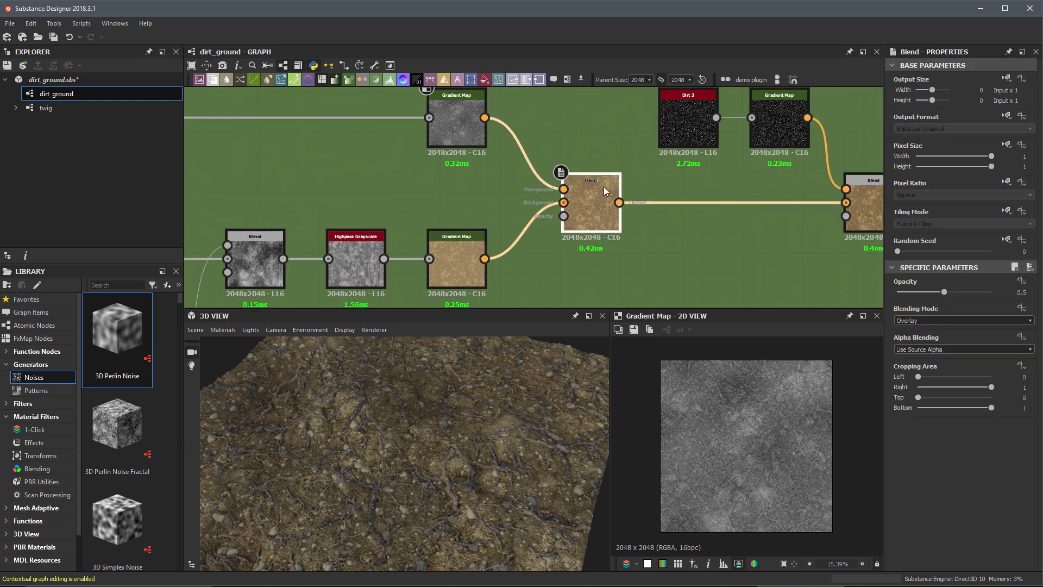
{"action": "middle_click_drag", "start_coordinate": [710, 174], "coordinate": [588, 169]}
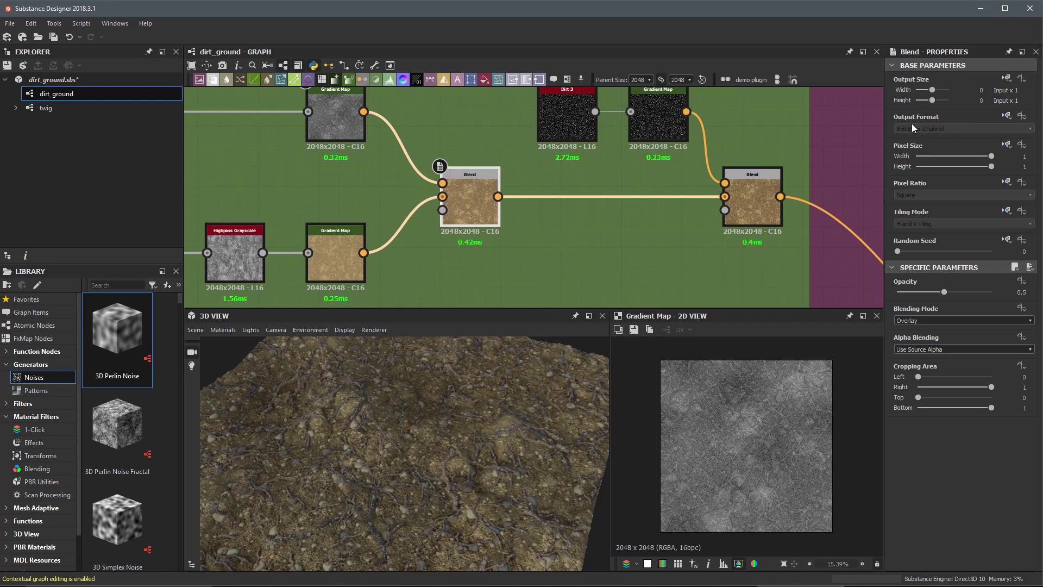
{"action": "left_click", "coordinate": [1006, 115]}
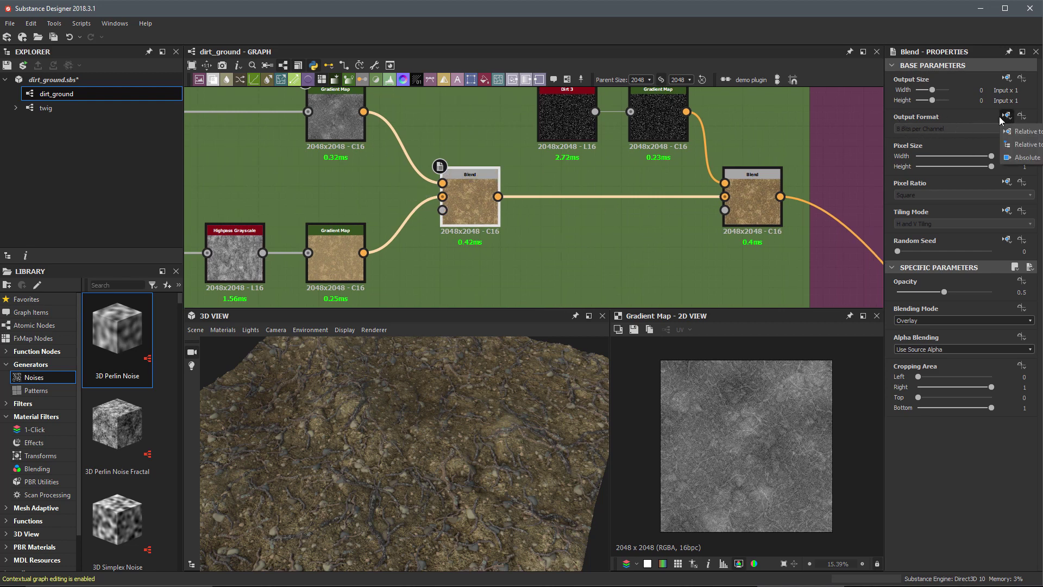
{"action": "left_click", "coordinate": [1016, 160]}
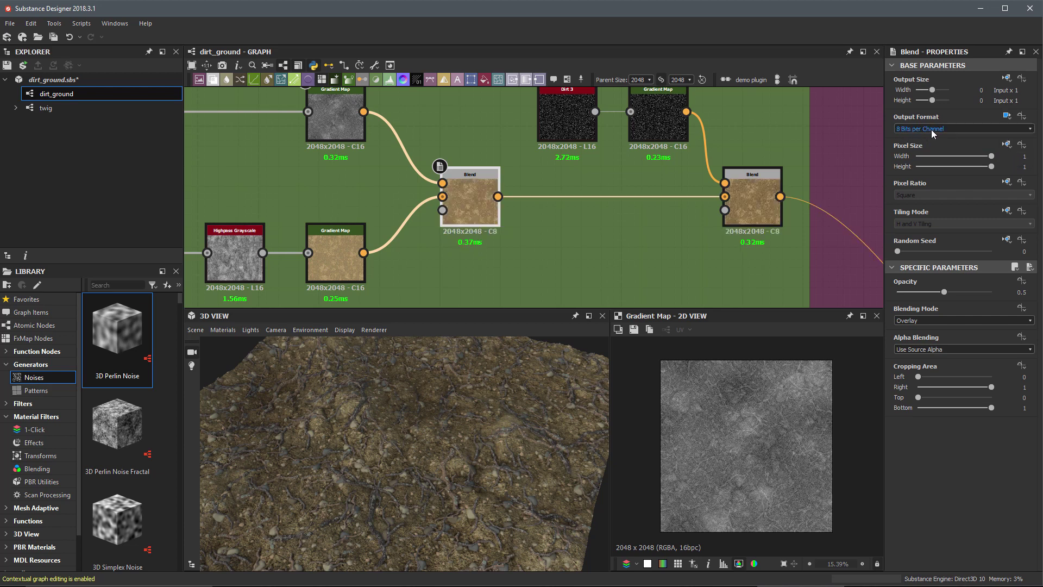
Preview the grey Gradient Map, the brown Gradient Map and the Blend joining them in 2D to compare bit depths
{"action": "middle_click_drag", "start_coordinate": [345, 132], "coordinate": [449, 152]}
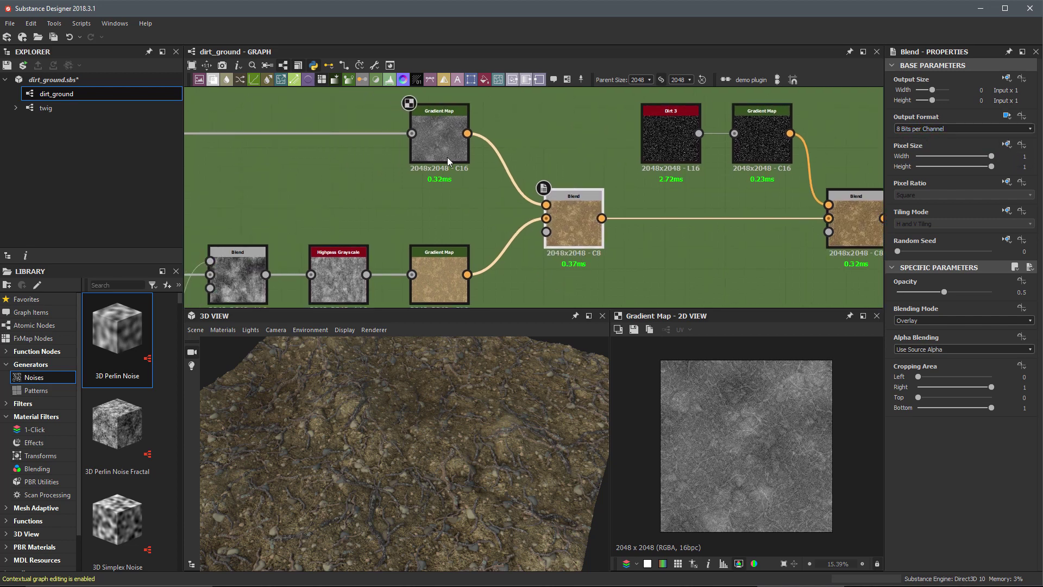
{"action": "left_click", "coordinate": [448, 151]}
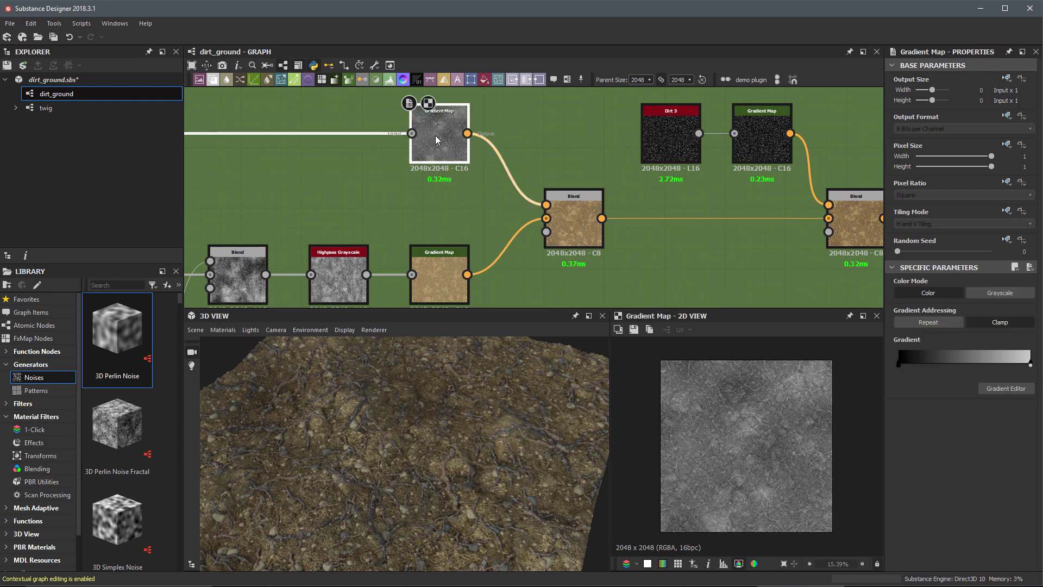
{"action": "middle_click_drag", "start_coordinate": [436, 261], "coordinate": [452, 232]}
{"action": "left_click", "coordinate": [452, 233]}
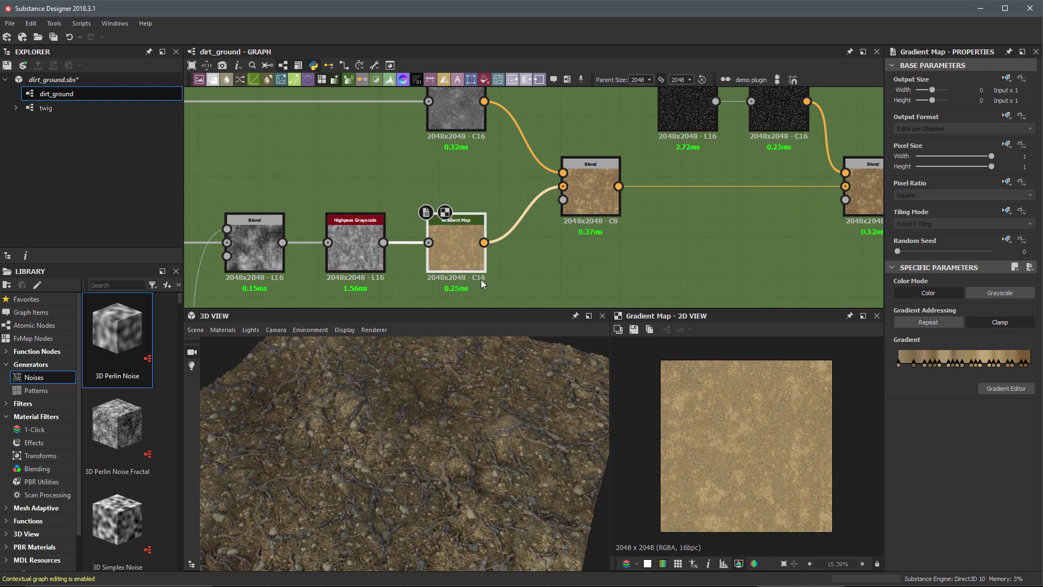
{"action": "middle_click_drag", "start_coordinate": [481, 234], "coordinate": [424, 254]}
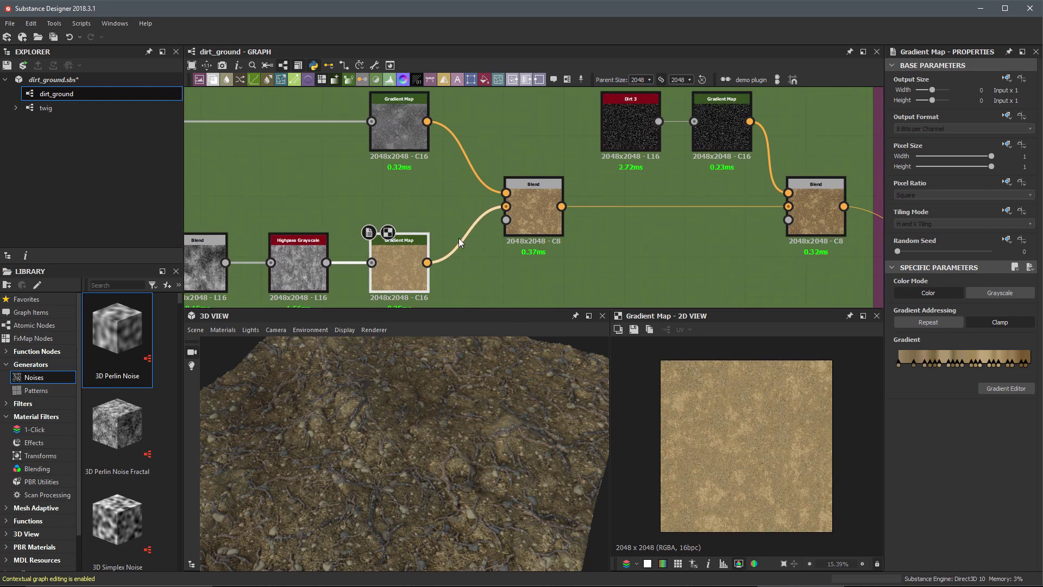
{"action": "left_click", "coordinate": [527, 216]}
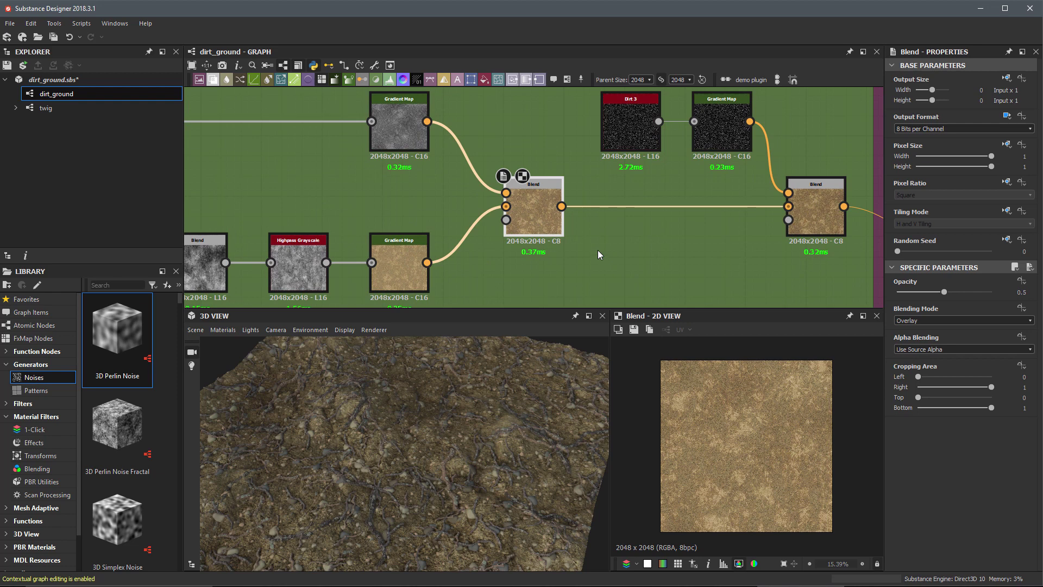
Set the Gradient Map Blend's absolute Output Format to 16 Bits per Channel, and return it to Relative to Input
{"action": "middle_click_drag", "start_coordinate": [640, 235], "coordinate": [584, 236]}
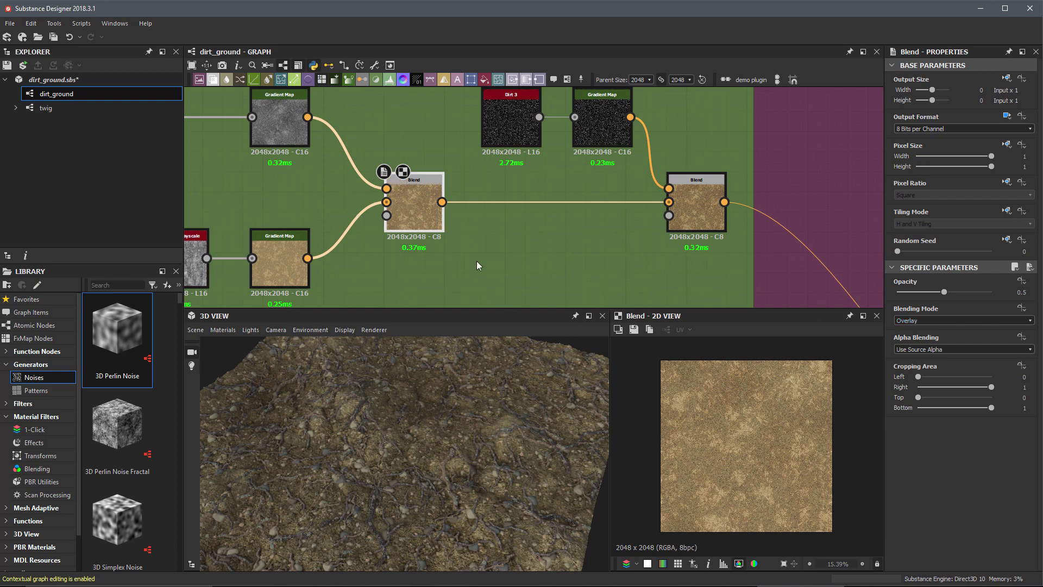
{"action": "left_click", "coordinate": [924, 129]}
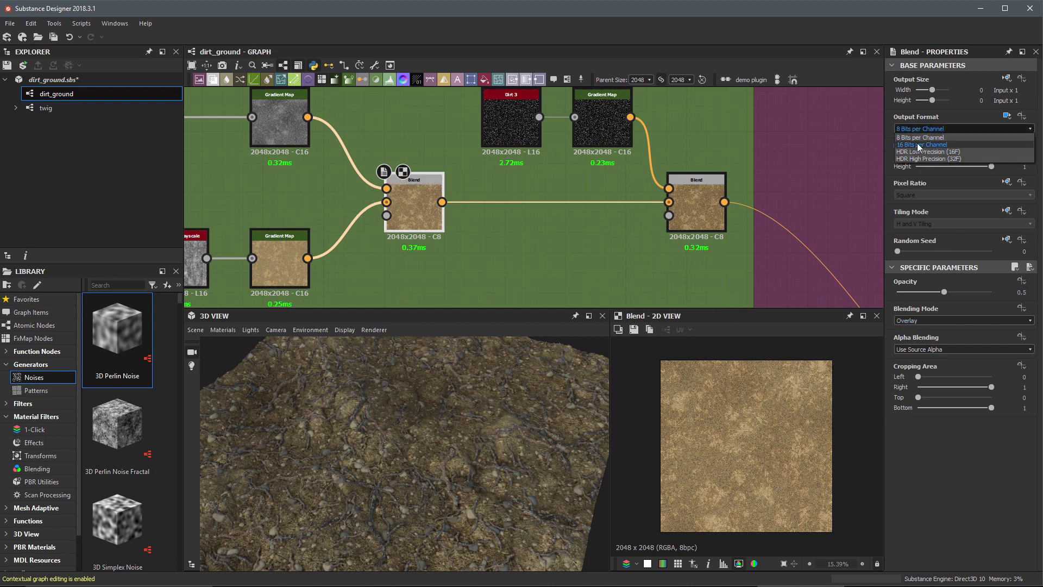
{"action": "left_click", "coordinate": [919, 145]}
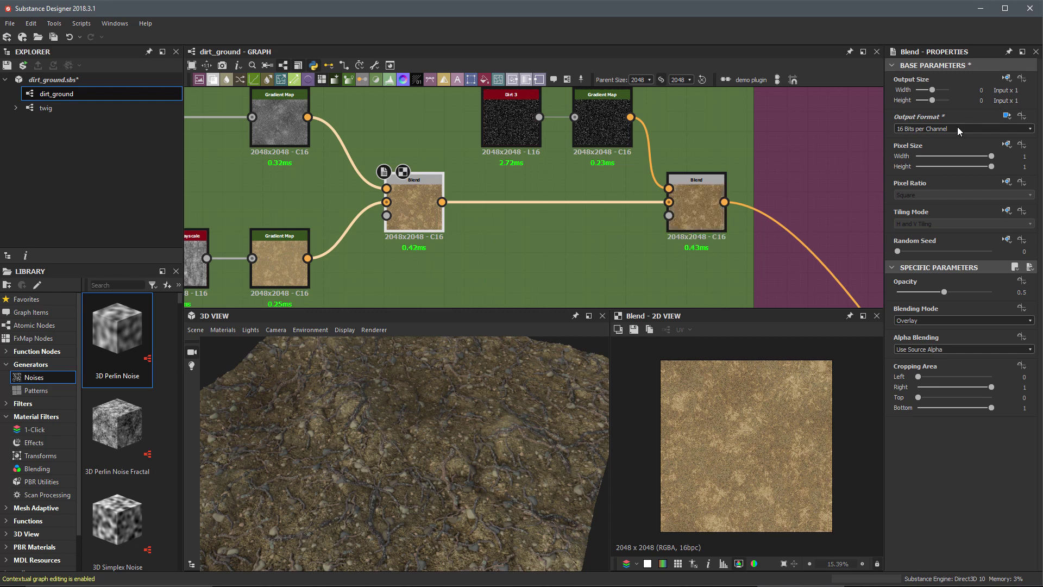
{"action": "left_click", "coordinate": [1007, 116]}
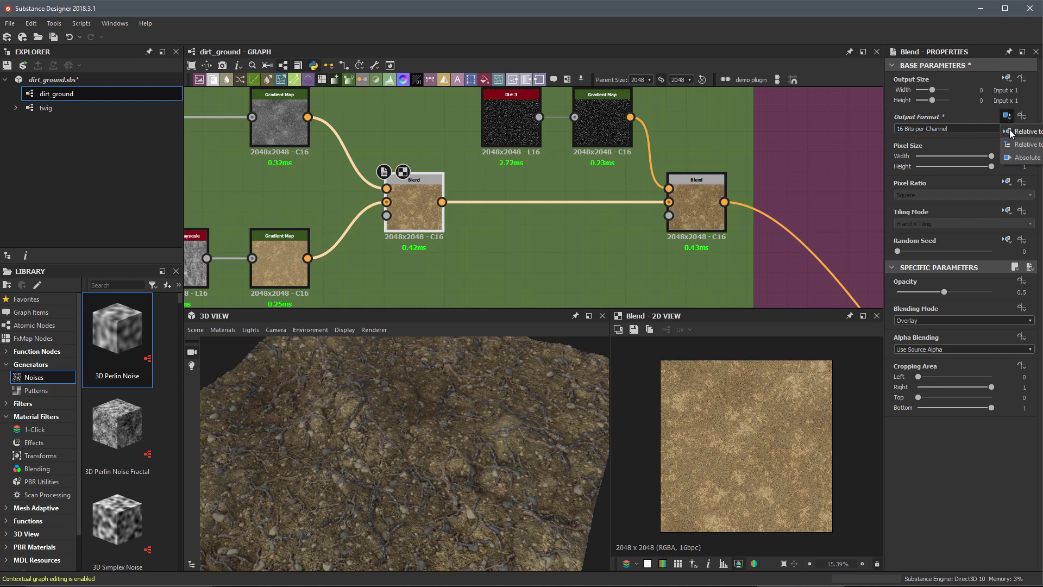
{"action": "left_click", "coordinate": [1012, 132]}
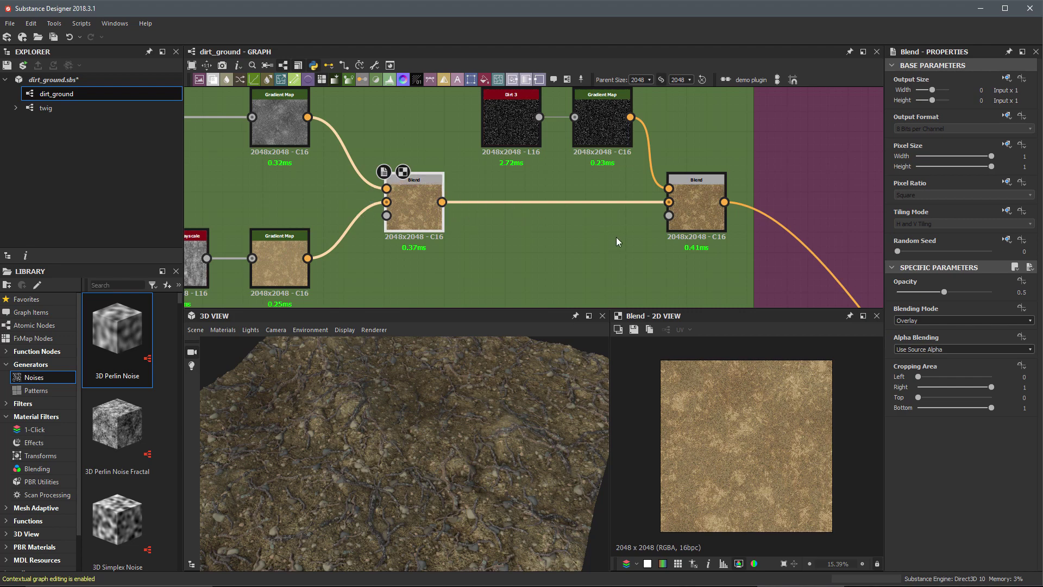
{"action": "scroll", "coordinate": [617, 233], "scroll_direction": "down", "scroll_amount": 3}
{"action": "middle_click_drag", "start_coordinate": [686, 225], "coordinate": [574, 103]}
{"action": "scroll", "coordinate": [631, 165], "scroll_direction": "down", "scroll_amount": 3}
{"action": "middle_click_drag", "start_coordinate": [685, 185], "coordinate": [685, 254]}
{"action": "scroll", "coordinate": [546, 213], "scroll_direction": "up", "scroll_amount": 3}
{"action": "middle_click_drag", "start_coordinate": [566, 203], "coordinate": [511, 220]}
{"action": "scroll", "coordinate": [511, 220], "scroll_direction": "up", "scroll_amount": 1}
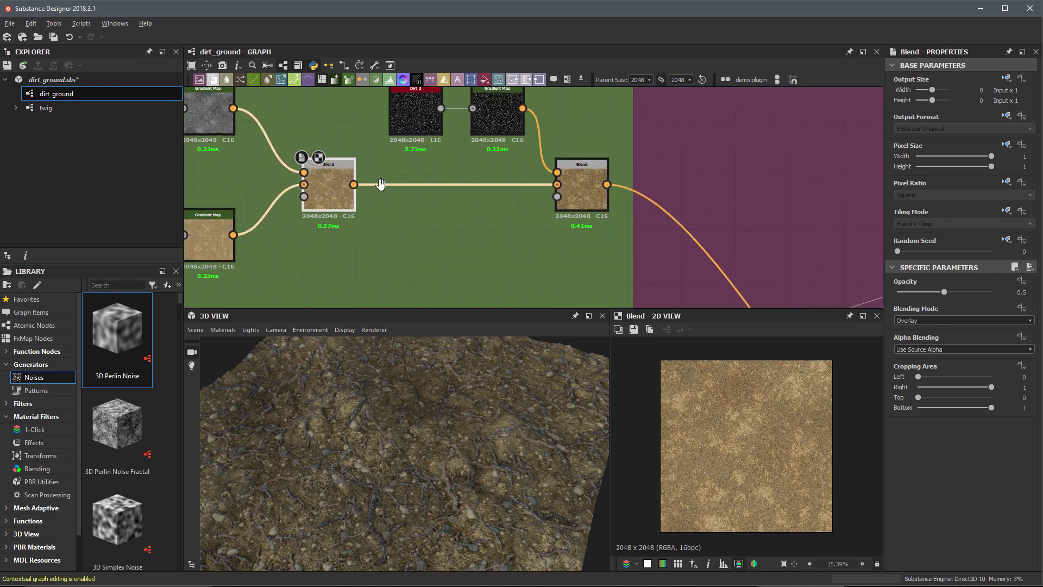
Insert a Levels node on the output connection of the final Blend in the dirt colour branch and place it beside the green frame
{"action": "scroll", "coordinate": [513, 201], "scroll_direction": "up", "scroll_amount": 2}
{"action": "middle_click_drag", "start_coordinate": [381, 185], "coordinate": [344, 205]}
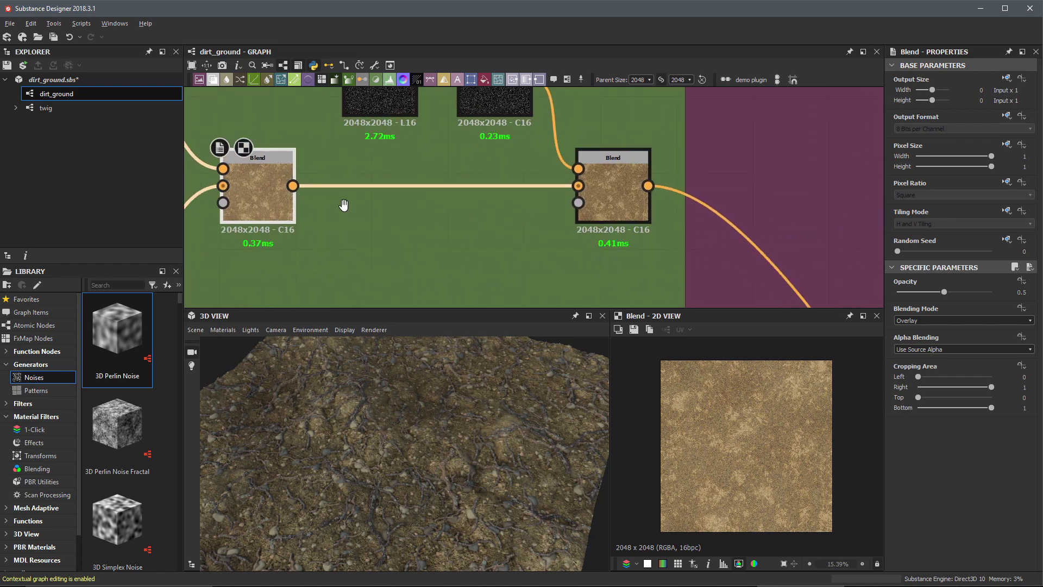
{"action": "scroll", "coordinate": [455, 212], "scroll_direction": "down", "scroll_amount": 2}
{"action": "left_click", "coordinate": [541, 198]}
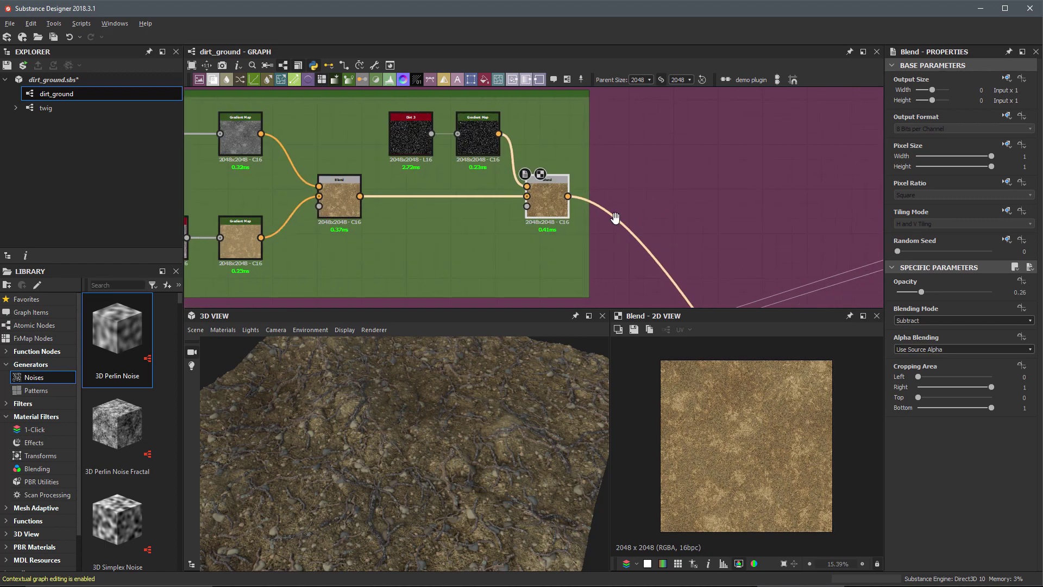
{"action": "middle_click_drag", "start_coordinate": [616, 218], "coordinate": [528, 152]}
{"action": "scroll", "coordinate": [528, 152], "scroll_direction": "down", "scroll_amount": 2}
{"action": "left_click_drag", "start_coordinate": [575, 134], "coordinate": [539, 187]}
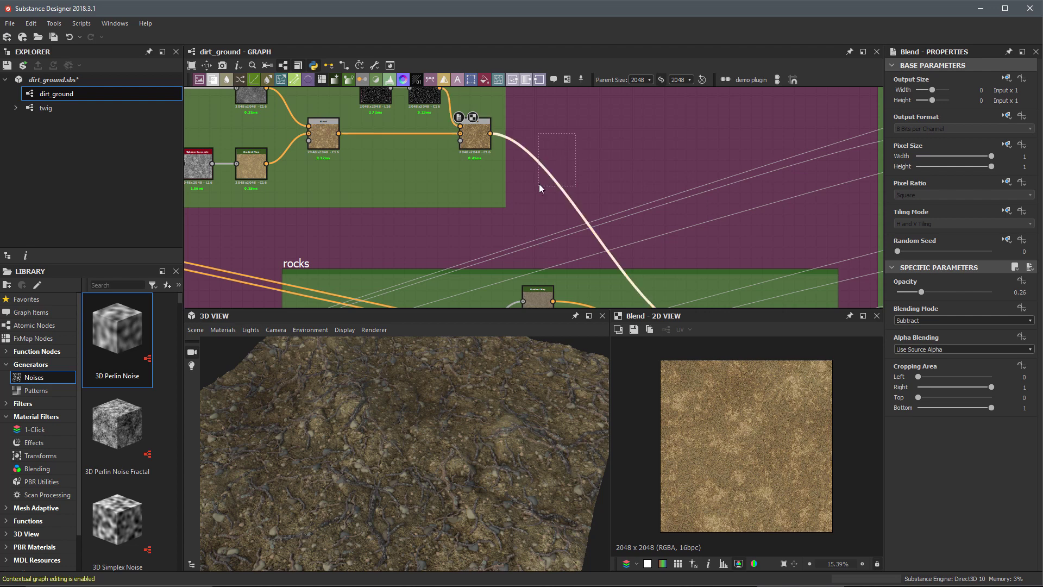
{"action": "key", "text": "space"}
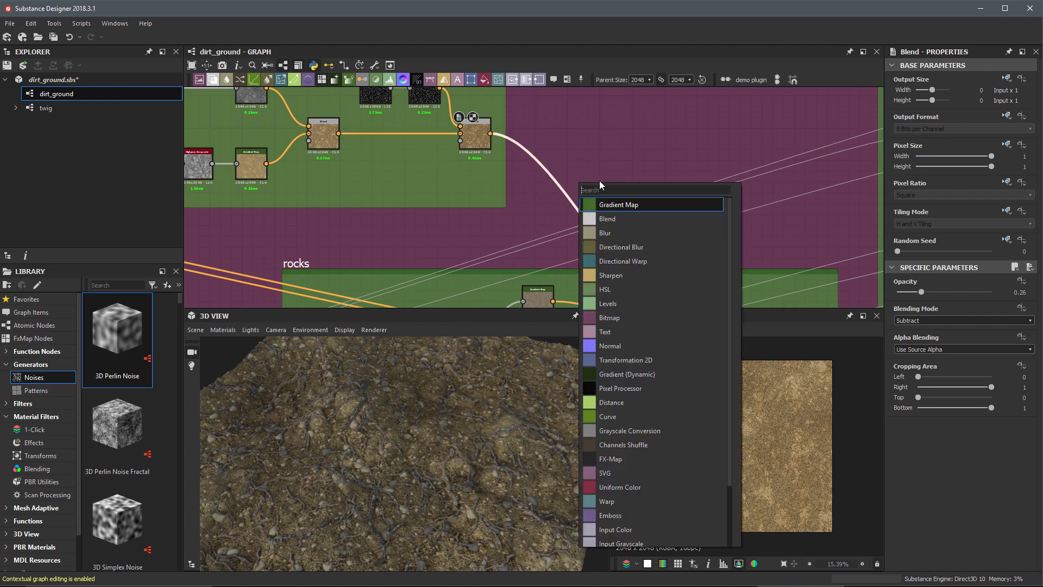
{"action": "left_click", "coordinate": [614, 299]}
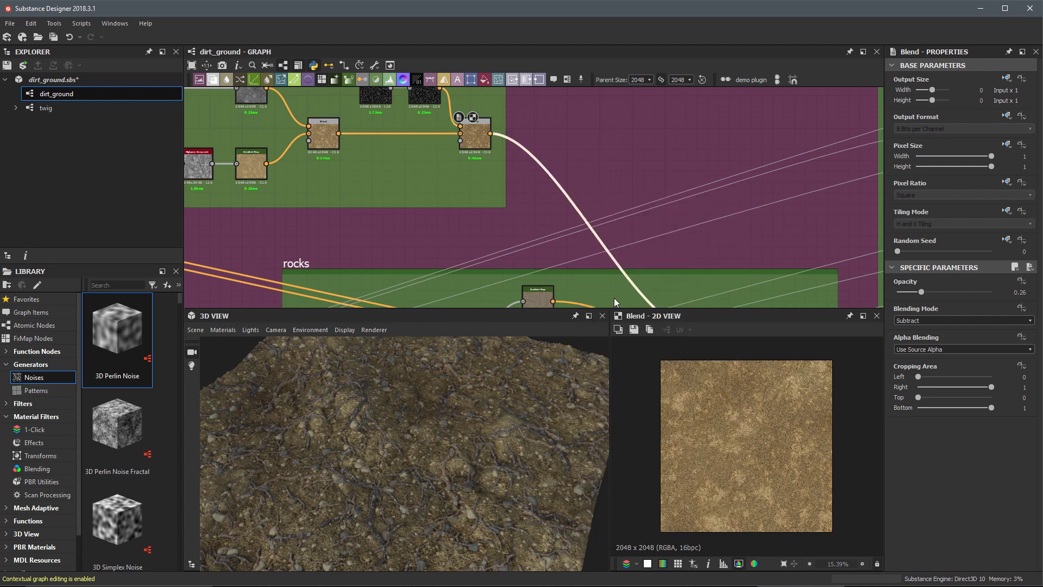
{"action": "left_click_drag", "start_coordinate": [591, 251], "coordinate": [580, 141]}
{"action": "scroll", "coordinate": [581, 141], "scroll_direction": "up", "scroll_amount": 3}
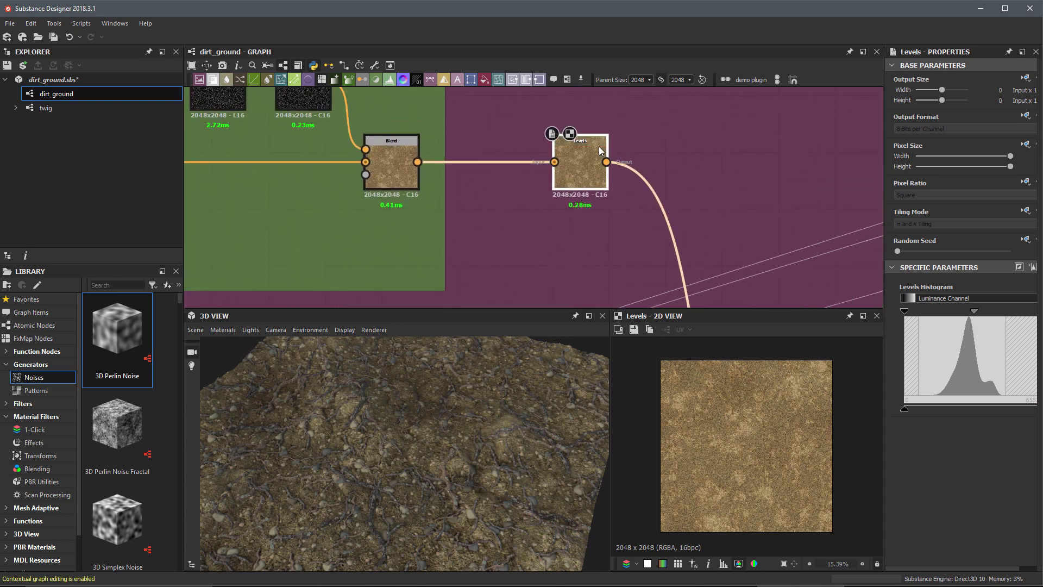
Set the Levels node's Output Format to Absolute with 8 Bits per Channel
{"action": "left_click", "coordinate": [1026, 116]}
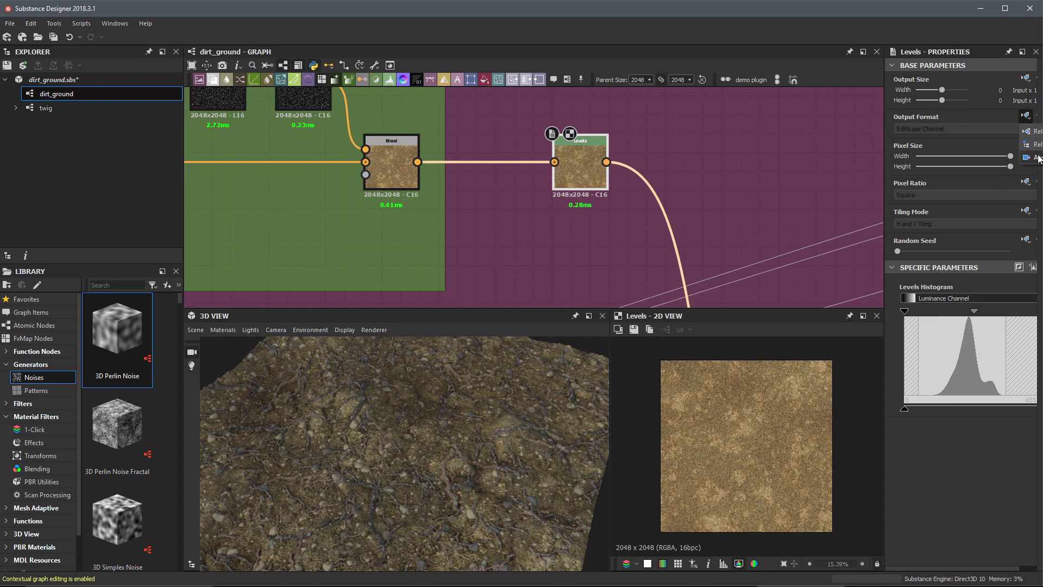
{"action": "left_click", "coordinate": [1030, 158]}
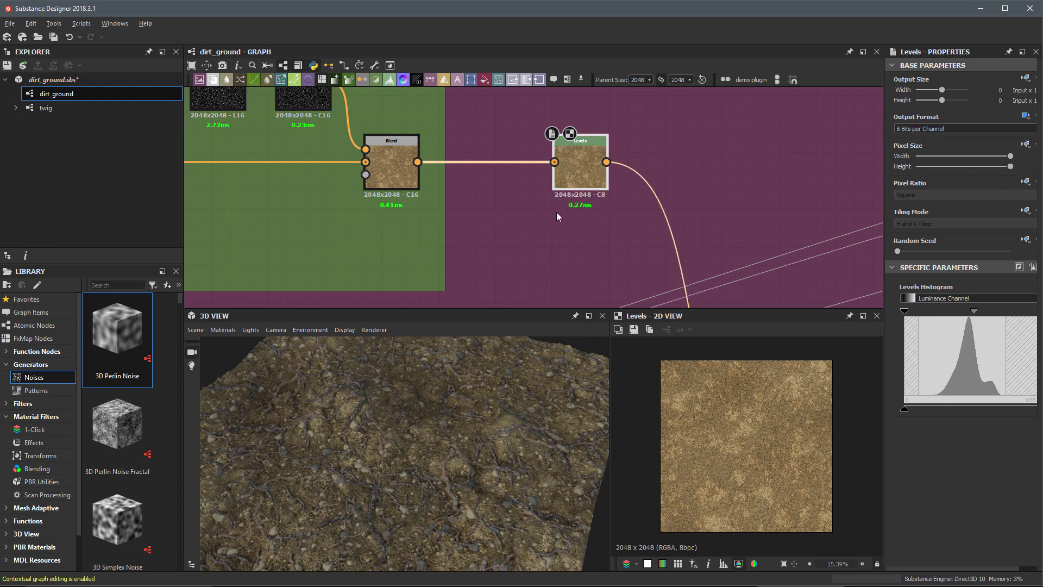
{"action": "scroll", "coordinate": [556, 212], "scroll_direction": "down", "scroll_amount": 2}
{"action": "middle_click_drag", "start_coordinate": [415, 208], "coordinate": [528, 217]}
{"action": "scroll", "coordinate": [528, 217], "scroll_direction": "up", "scroll_amount": 1}
{"action": "left_click_drag", "start_coordinate": [718, 189], "coordinate": [746, 189]}
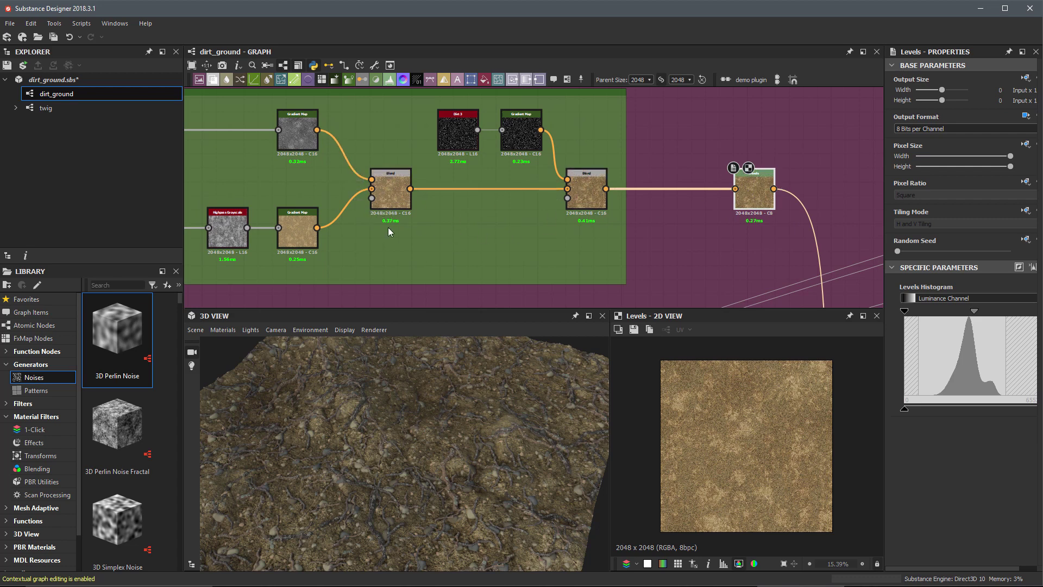
Attach a comment to the Levels node reading "demote 8bpc"
{"action": "middle_click_drag", "start_coordinate": [729, 216], "coordinate": [596, 170]}
{"action": "scroll", "coordinate": [596, 170], "scroll_direction": "up", "scroll_amount": 1}
{"action": "left_click_drag", "start_coordinate": [626, 148], "coordinate": [559, 148]}
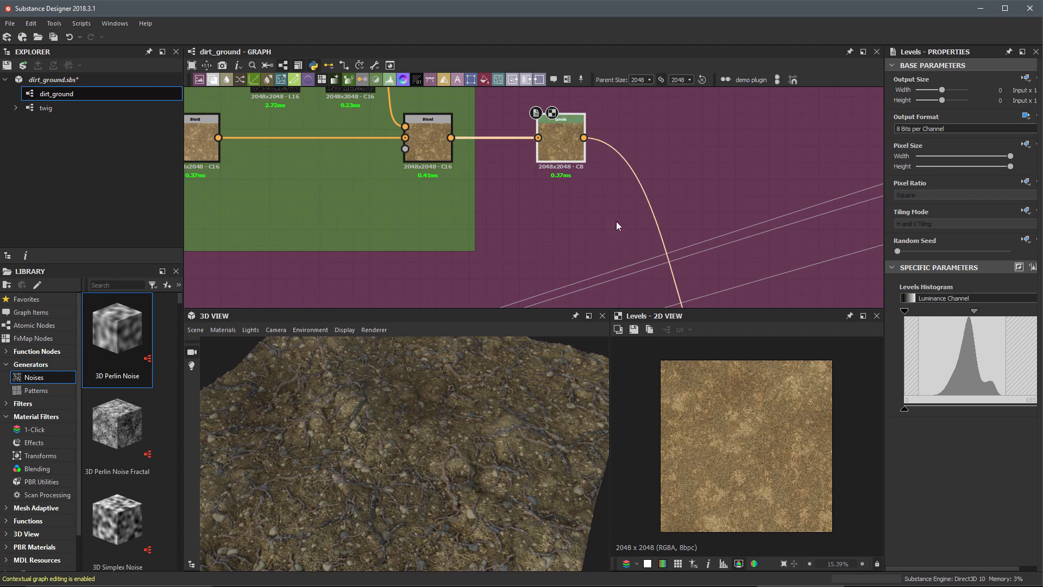
{"action": "scroll", "coordinate": [617, 220], "scroll_direction": "down", "scroll_amount": 2}
{"action": "middle_click_drag", "start_coordinate": [608, 223], "coordinate": [612, 194]}
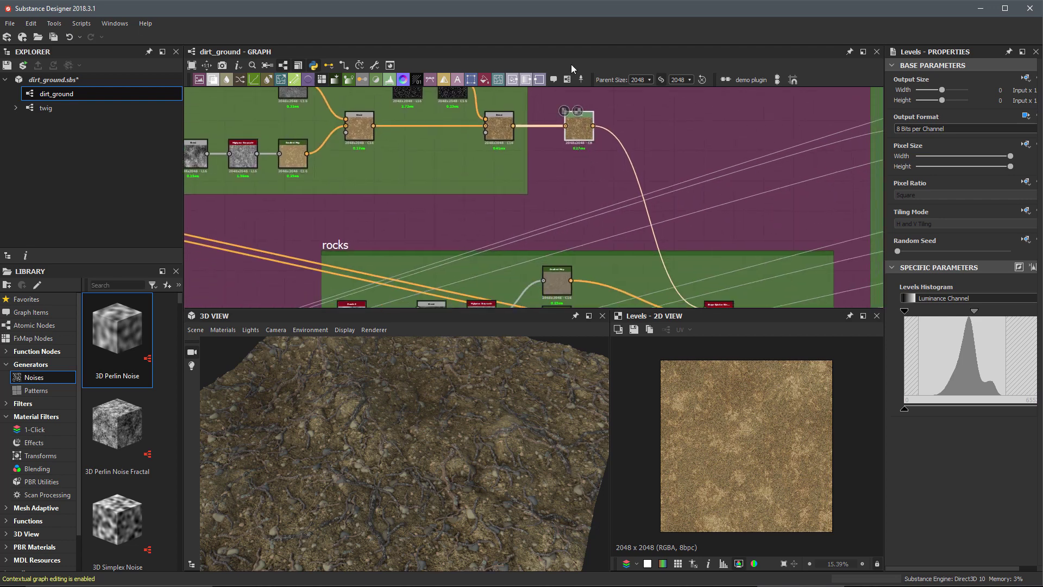
{"action": "left_click", "coordinate": [554, 78]}
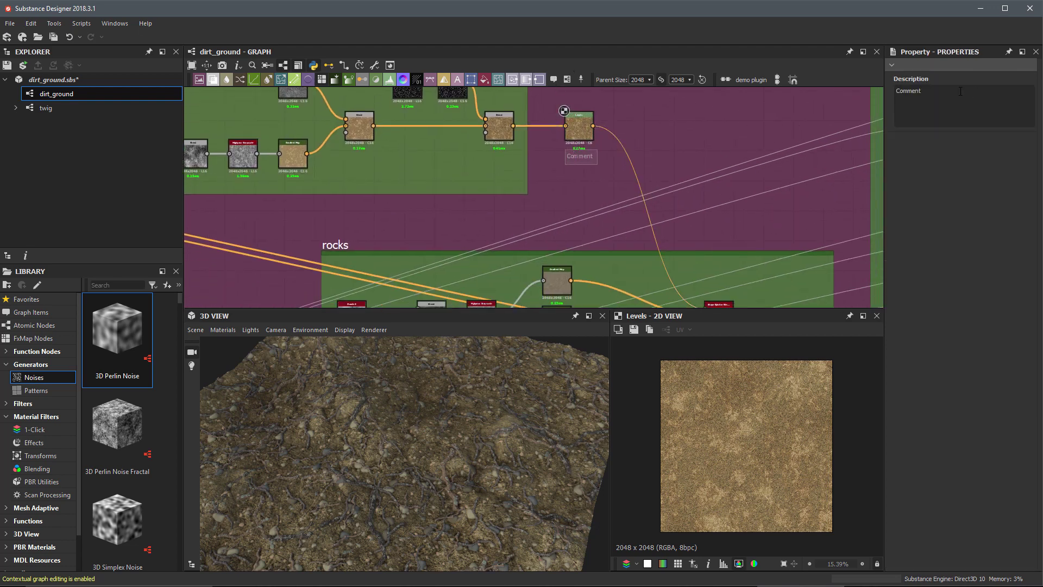
{"action": "type", "text": "demote 8bp"}
Preview the pattern inputs of the Shape Splatter Blend Color node fed by the Levels node in 2D to check their bit depths
{"action": "scroll", "coordinate": [692, 193], "scroll_direction": "down", "scroll_amount": 2}
{"action": "middle_click_drag", "start_coordinate": [692, 193], "coordinate": [656, 113]}
{"action": "scroll", "coordinate": [625, 182], "scroll_direction": "up", "scroll_amount": 2}
{"action": "middle_click_drag", "start_coordinate": [696, 224], "coordinate": [596, 214]}
{"action": "scroll", "coordinate": [625, 182], "scroll_direction": "up", "scroll_amount": 5}
{"action": "scroll", "coordinate": [638, 217], "scroll_direction": "up", "scroll_amount": 2}
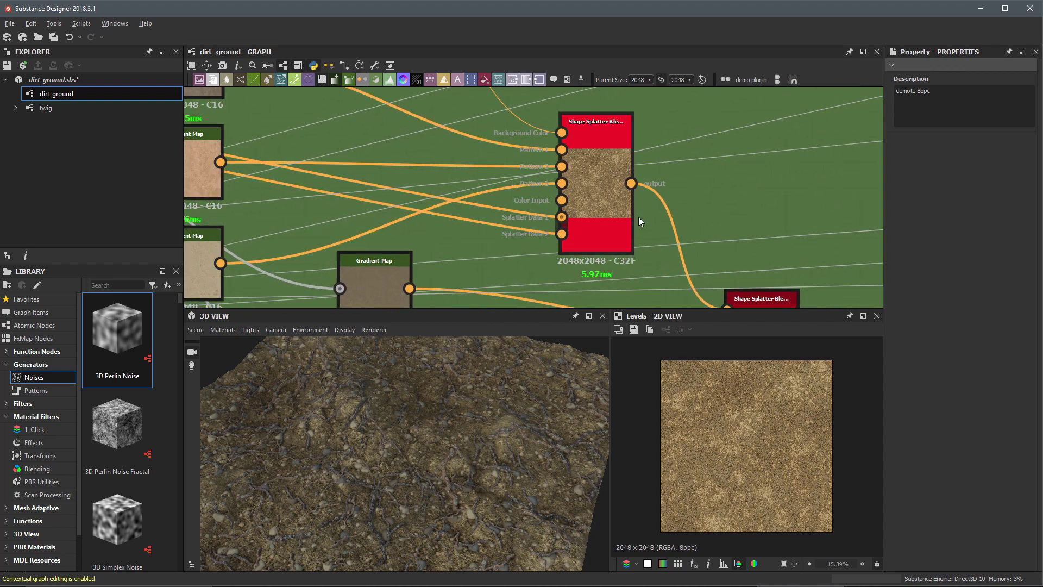
{"action": "left_click", "coordinate": [580, 123]}
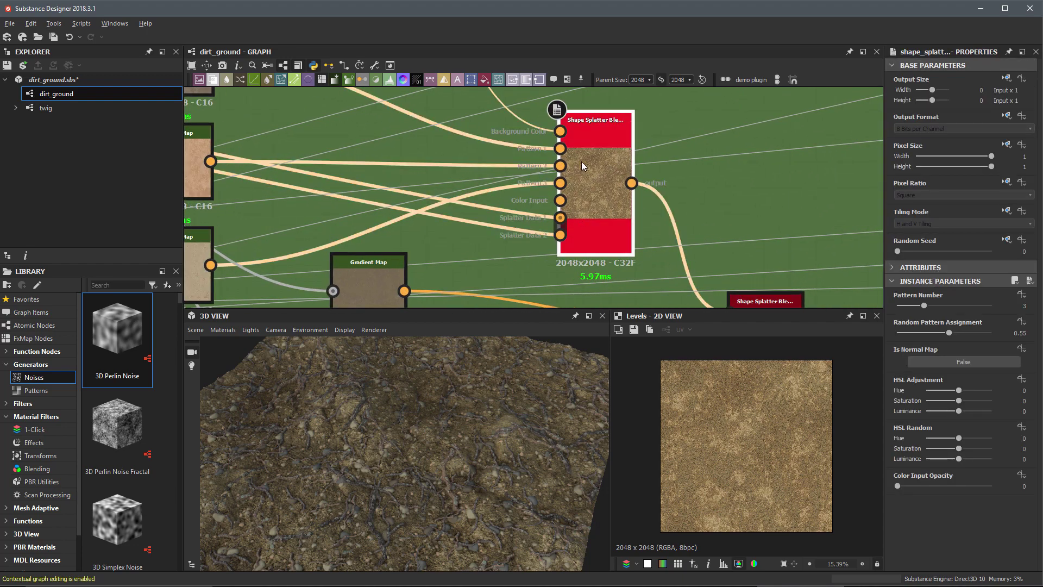
{"action": "scroll", "coordinate": [582, 165], "scroll_direction": "up", "scroll_amount": 3}
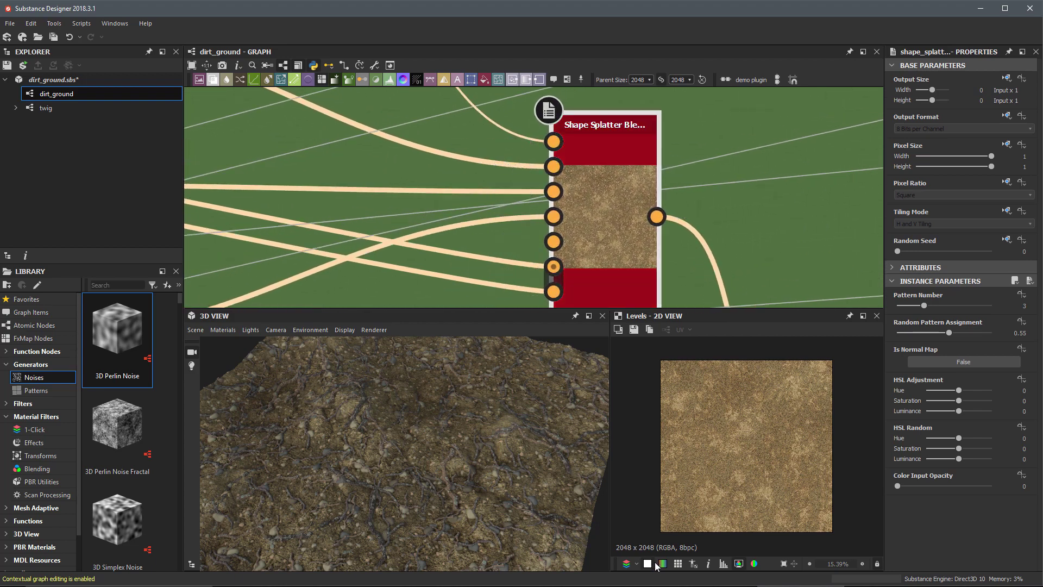
{"action": "double_click", "coordinate": [553, 168]}
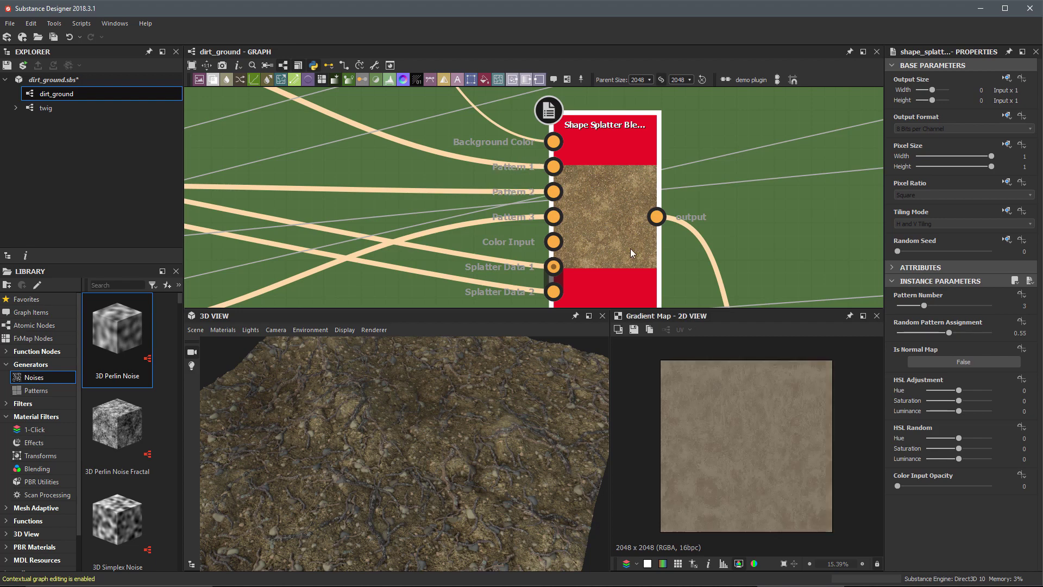
{"action": "double_click", "coordinate": [556, 192]}
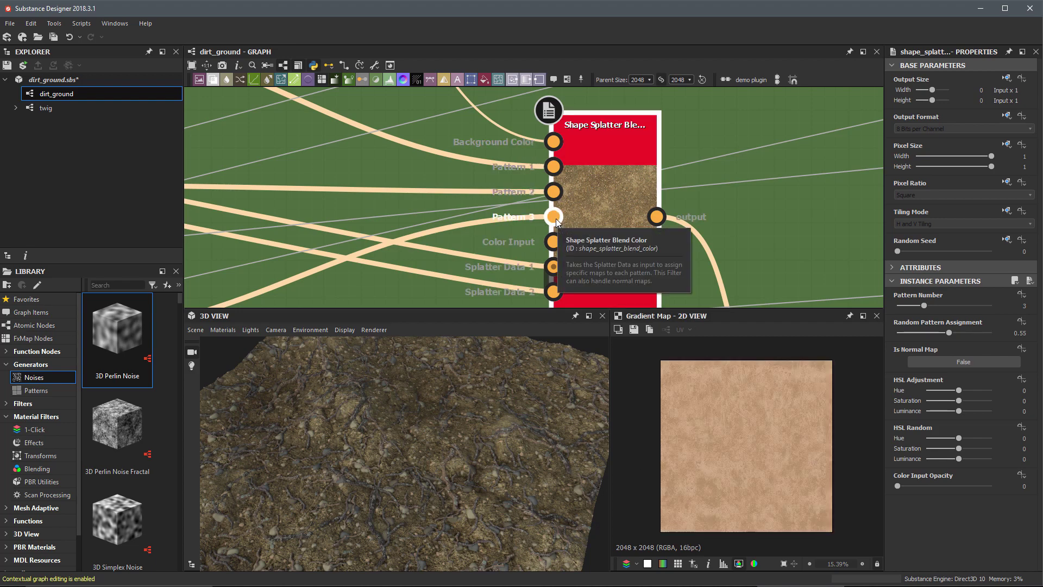
{"action": "middle_click_drag", "start_coordinate": [621, 214], "coordinate": [617, 184]}
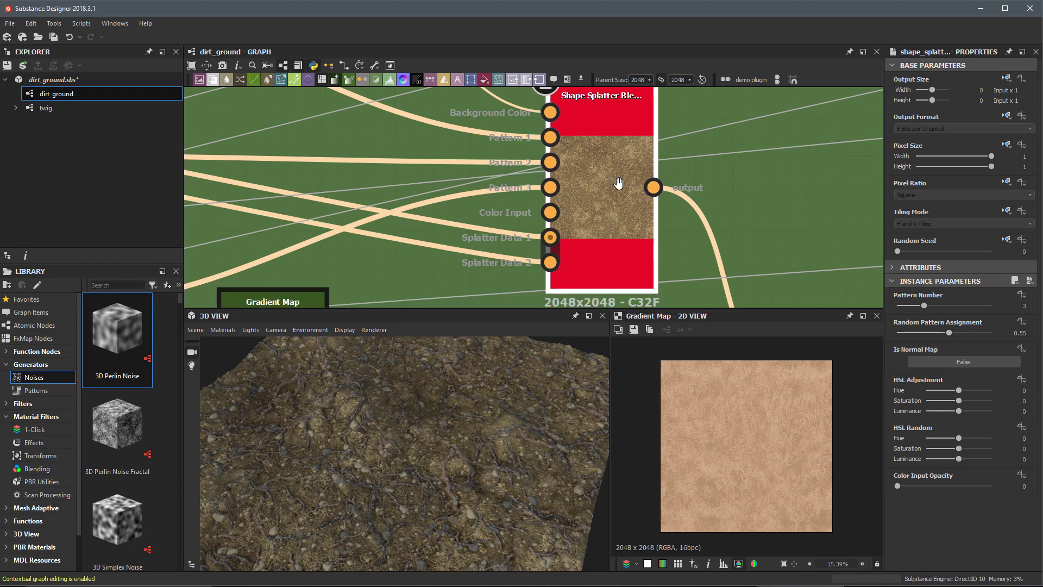
{"action": "double_click", "coordinate": [552, 186]}
{"action": "double_click", "coordinate": [553, 163]}
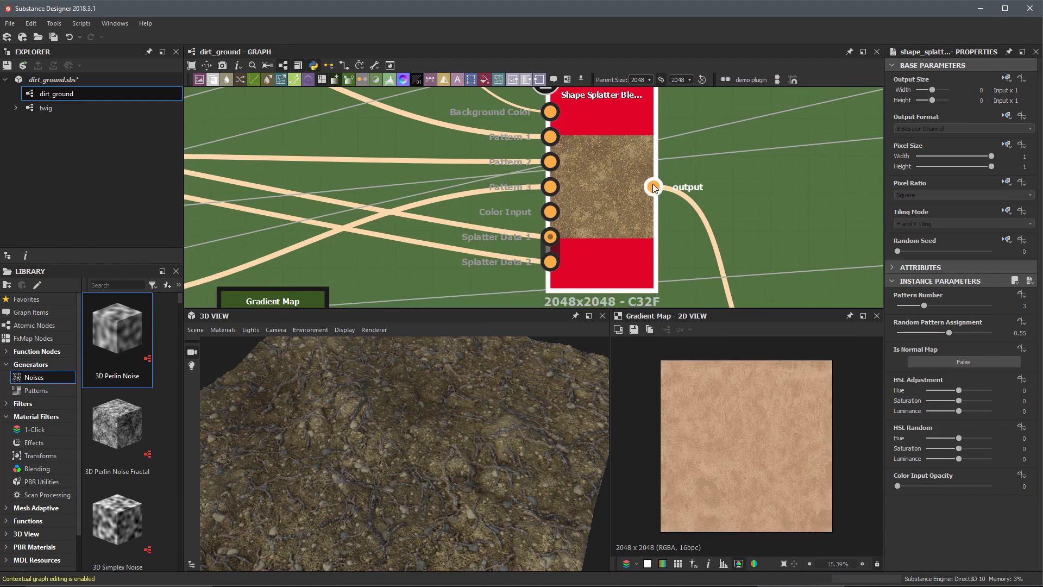
Preview the Shape Splatter Blend Color output and its Splatter Data 1 input in 2D to compare their bit depths
{"action": "double_click", "coordinate": [568, 174]}
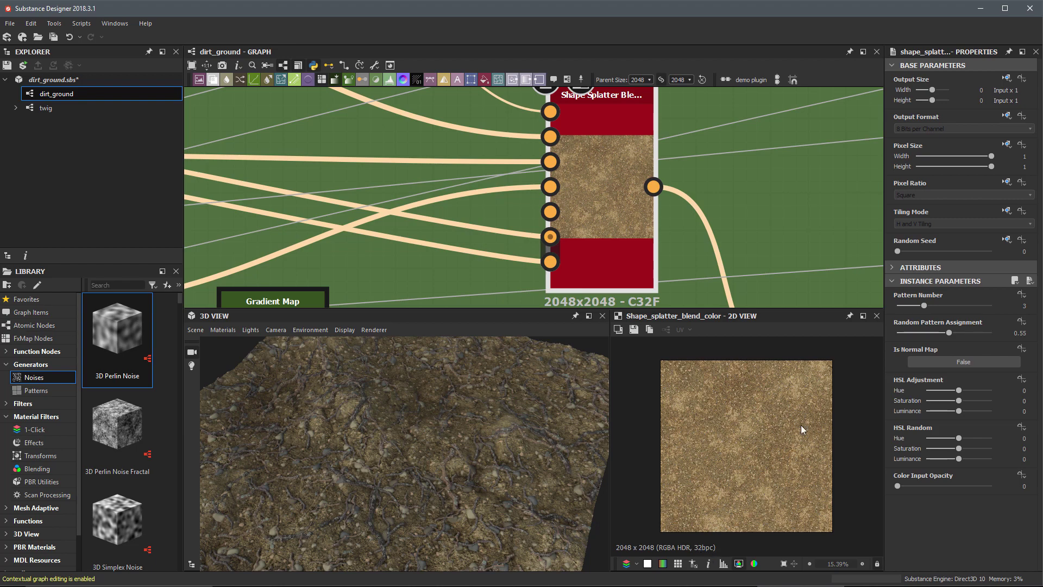
{"action": "scroll", "coordinate": [694, 215], "scroll_direction": "down", "scroll_amount": 2}
{"action": "middle_click_drag", "start_coordinate": [693, 214], "coordinate": [733, 219]}
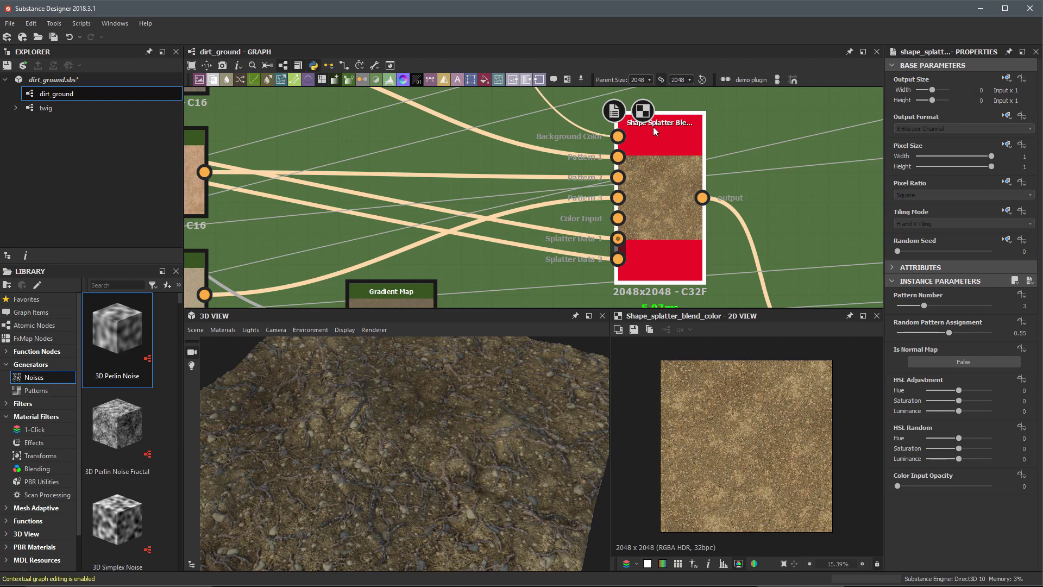
{"action": "scroll", "coordinate": [668, 266], "scroll_direction": "up", "scroll_amount": 4}
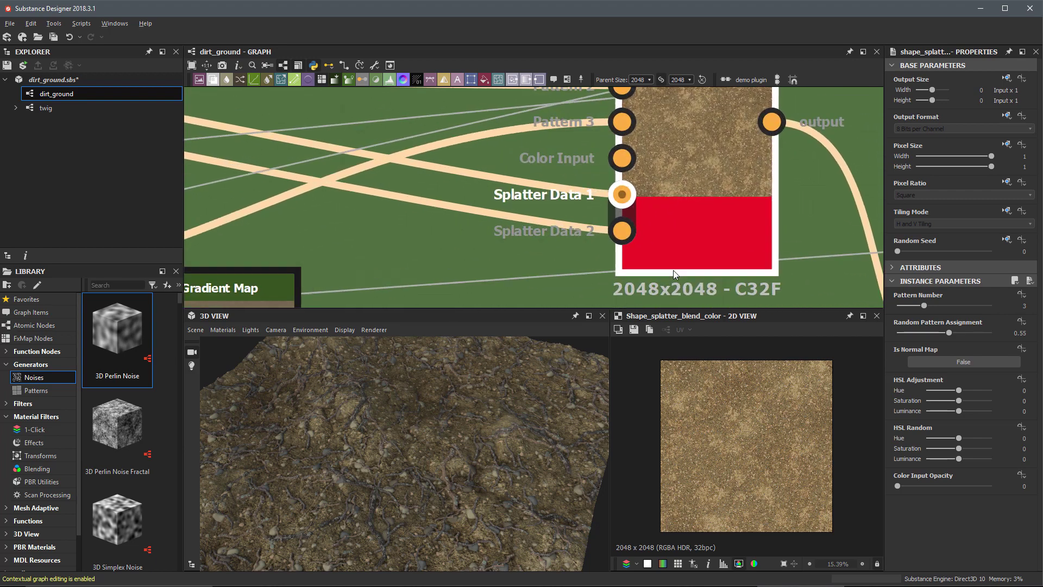
{"action": "left_click", "coordinate": [623, 192]}
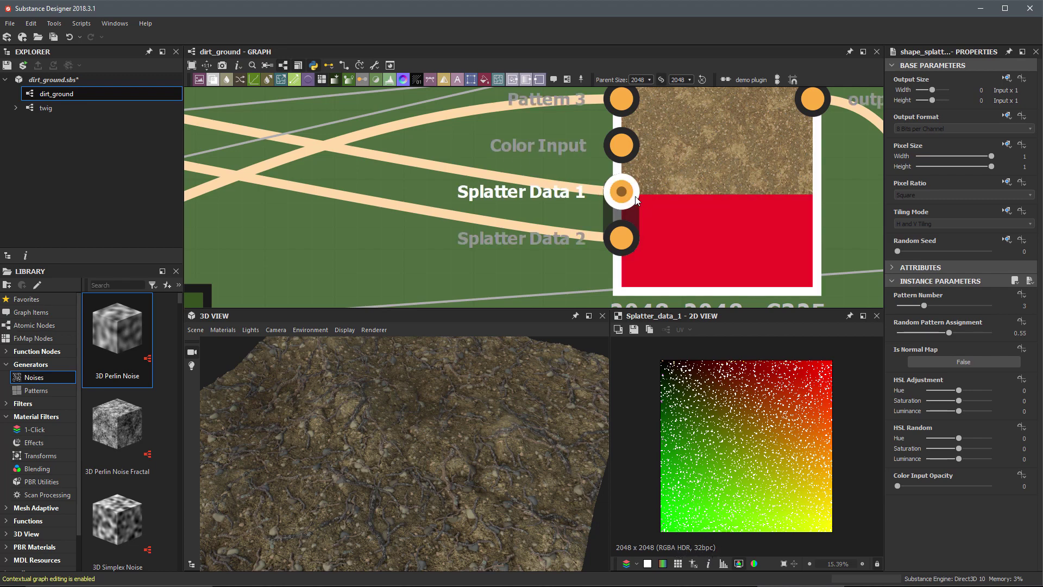
{"action": "scroll", "coordinate": [641, 195], "scroll_direction": "down", "scroll_amount": 4}
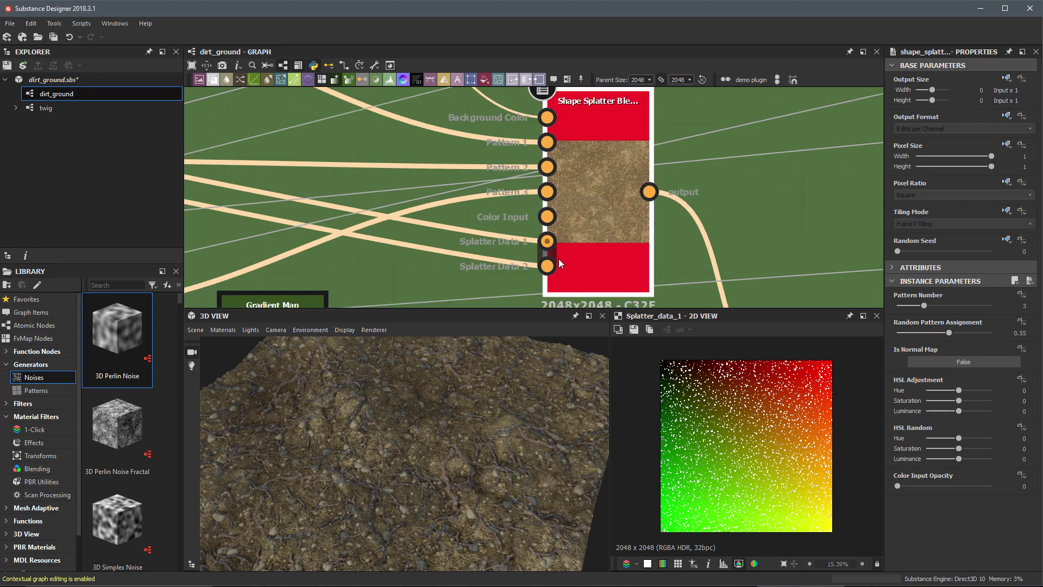
{"action": "scroll", "coordinate": [652, 206], "scroll_direction": "down", "scroll_amount": 2}
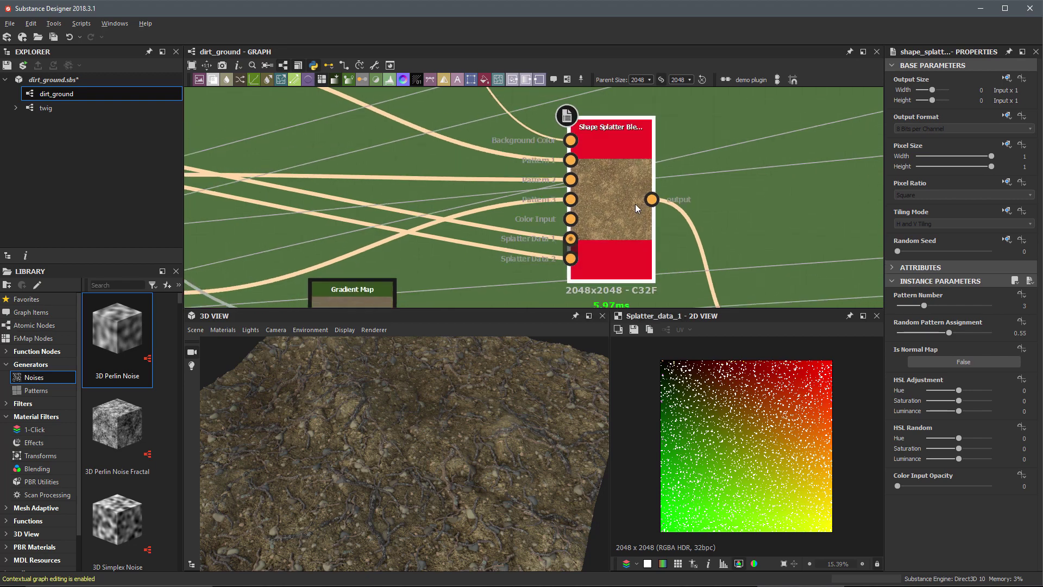
{"action": "scroll", "coordinate": [625, 218], "scroll_direction": "up", "scroll_amount": 2}
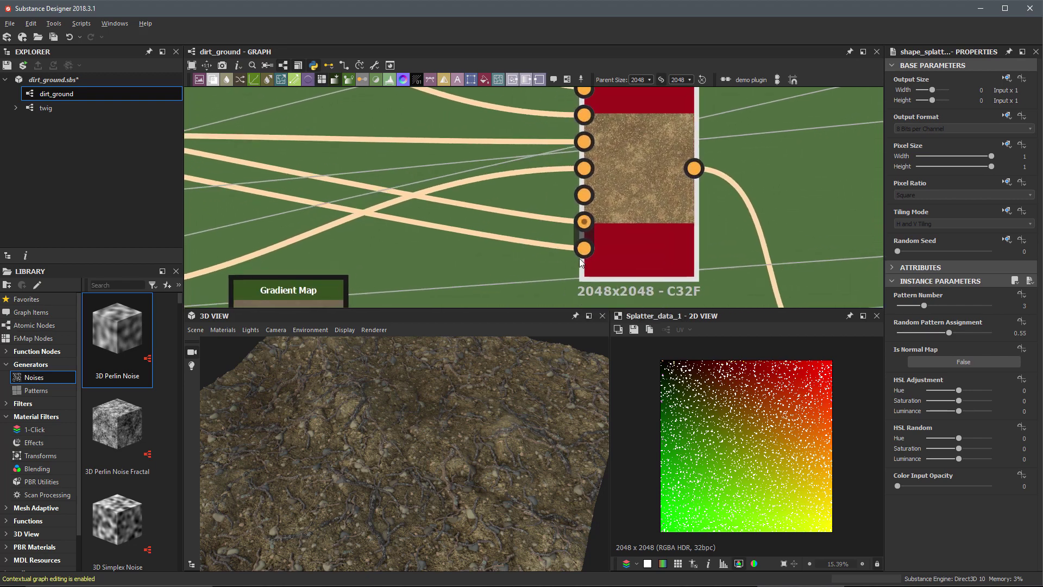
{"action": "middle_click_drag", "start_coordinate": [660, 162], "coordinate": [647, 178]}
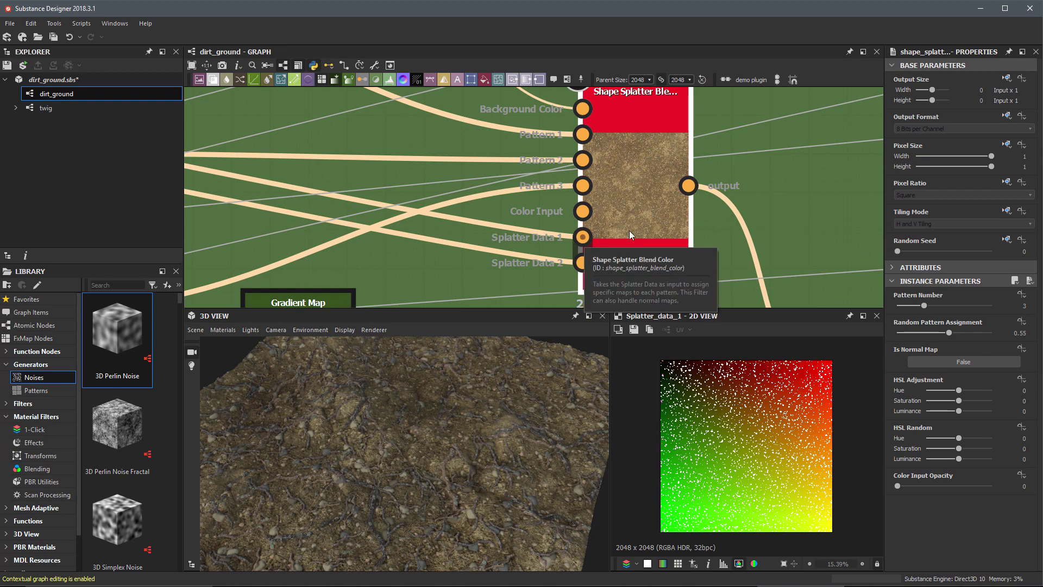
Set the first Shape Splatter Blend Color node's Output Format to Absolute with 8 Bits per Channel
{"action": "scroll", "coordinate": [629, 231], "scroll_direction": "down", "scroll_amount": 5}
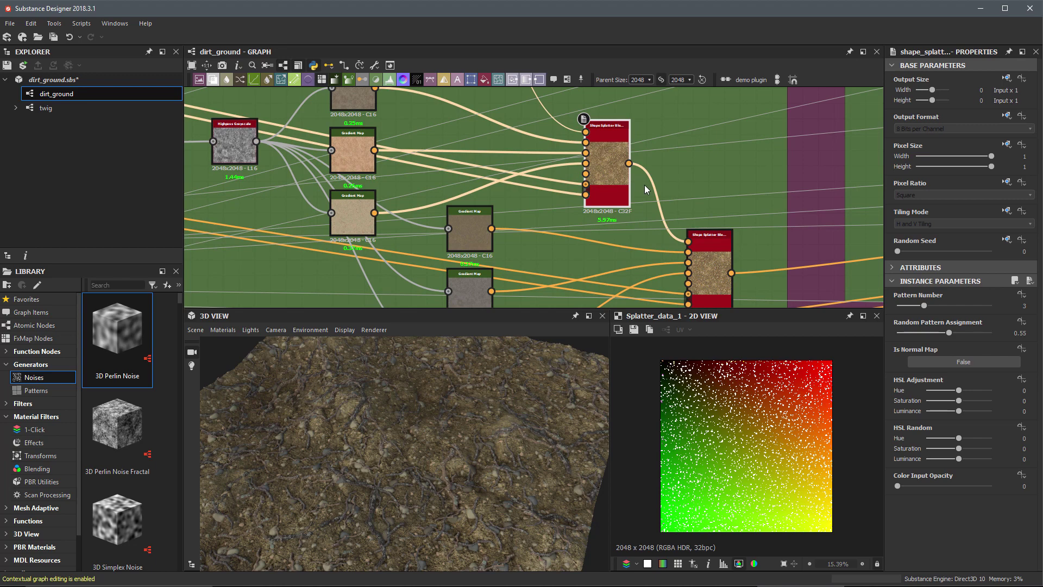
{"action": "scroll", "coordinate": [618, 160], "scroll_direction": "up", "scroll_amount": 3}
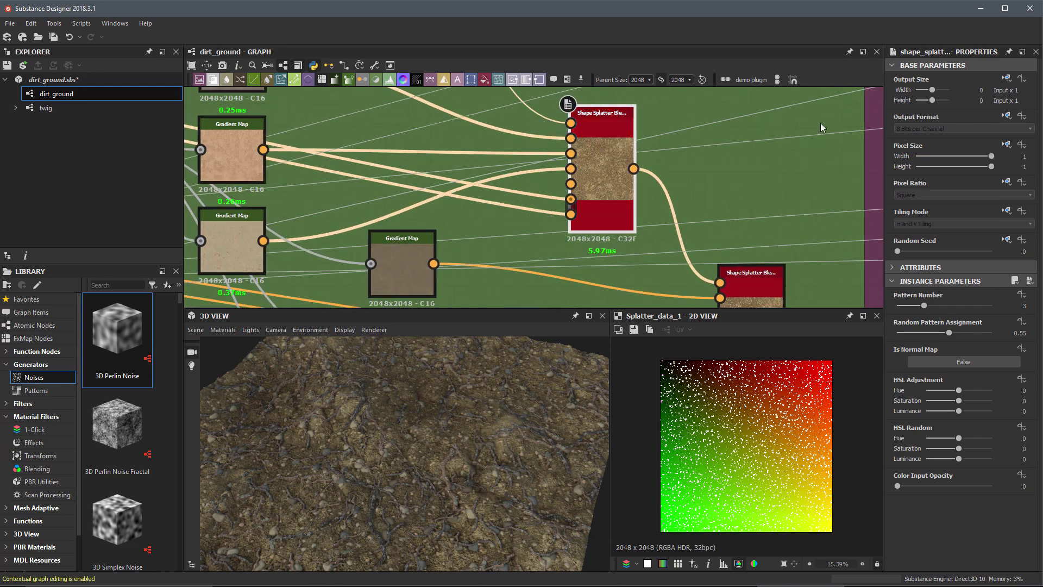
{"action": "left_click", "coordinate": [1006, 116]}
{"action": "left_click", "coordinate": [1019, 158]}
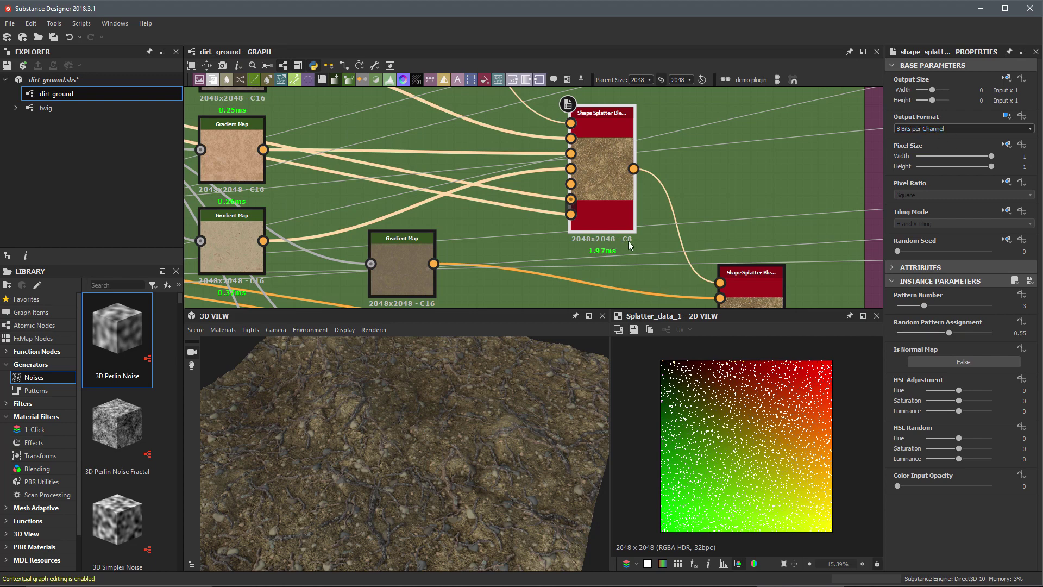
Preview the first Shape Splatter Blend Color node in 2D to check its overridden bit depth
{"action": "middle_click_drag", "start_coordinate": [662, 211], "coordinate": [663, 226]}
{"action": "scroll", "coordinate": [663, 230], "scroll_direction": "down", "scroll_amount": 1}
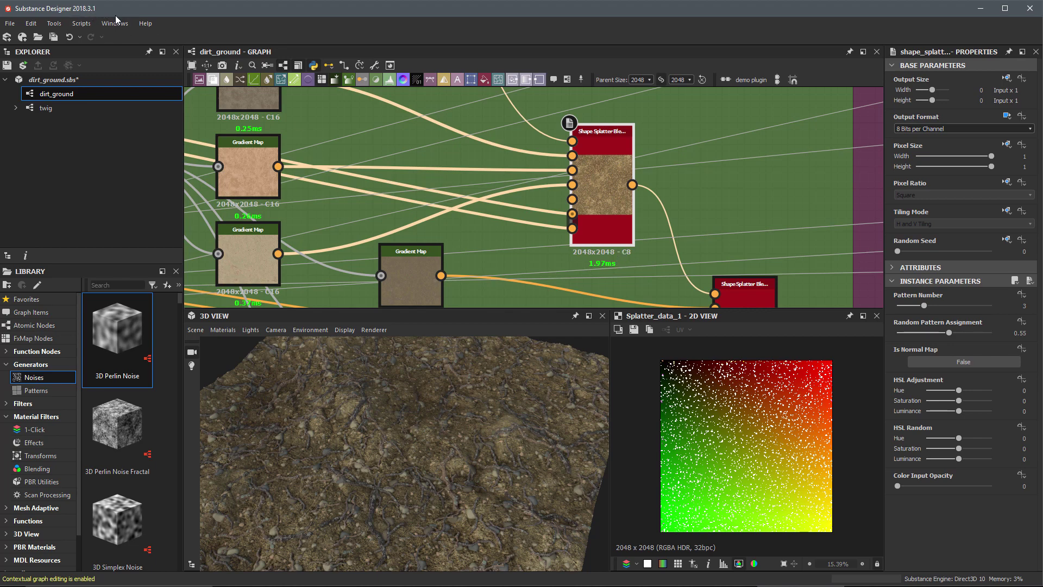
{"action": "left_click_drag", "start_coordinate": [690, 192], "coordinate": [668, 214]}
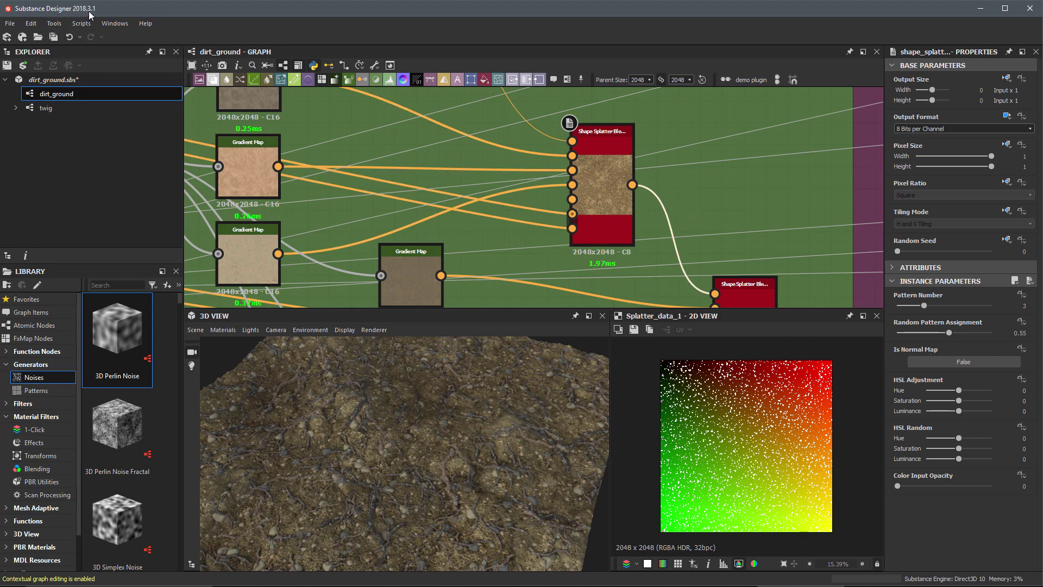
{"action": "left_click", "coordinate": [673, 190]}
{"action": "right_click_drag", "start_coordinate": [674, 203], "coordinate": [665, 157], "text": "alt"}
{"action": "middle_click_drag", "start_coordinate": [726, 289], "coordinate": [679, 219], "text": "alt"}
{"action": "right_click_drag", "start_coordinate": [679, 220], "coordinate": [679, 235], "text": "alt"}
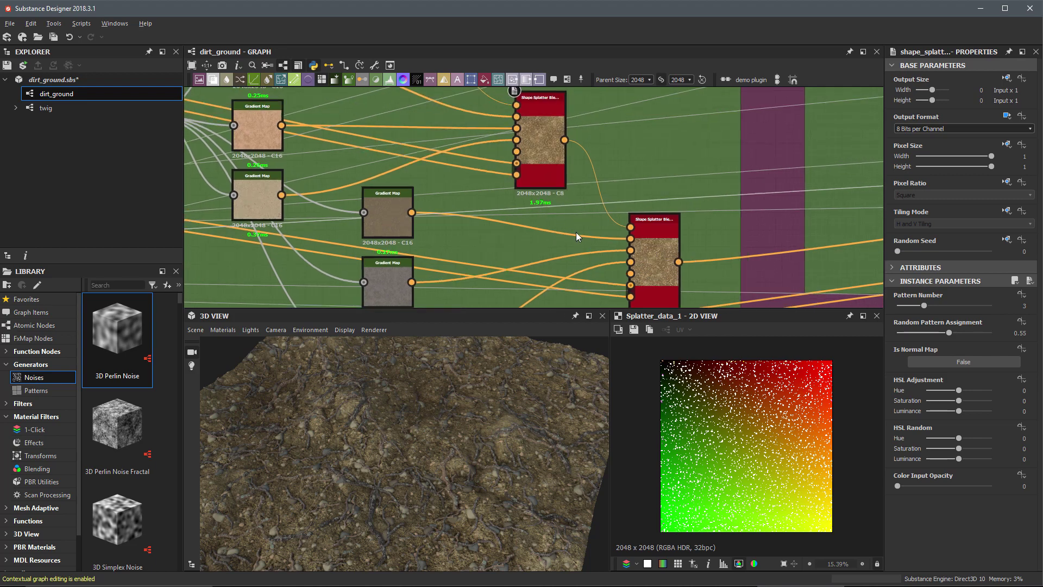
{"action": "scroll", "coordinate": [547, 154], "scroll_direction": "up", "scroll_amount": 2}
{"action": "double_click", "coordinate": [547, 155]}
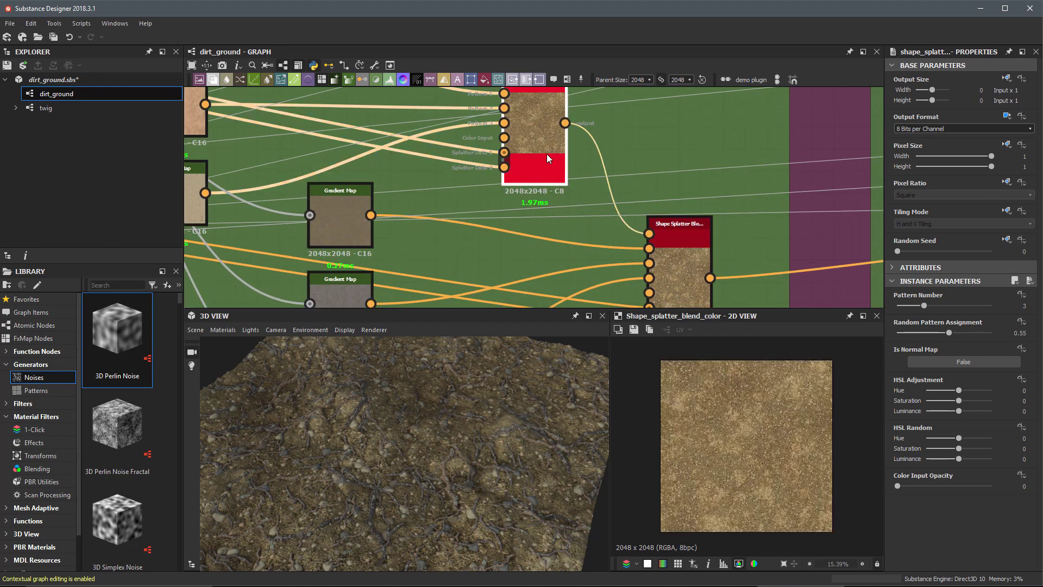
{"action": "middle_click_drag", "start_coordinate": [536, 105], "coordinate": [549, 156]}
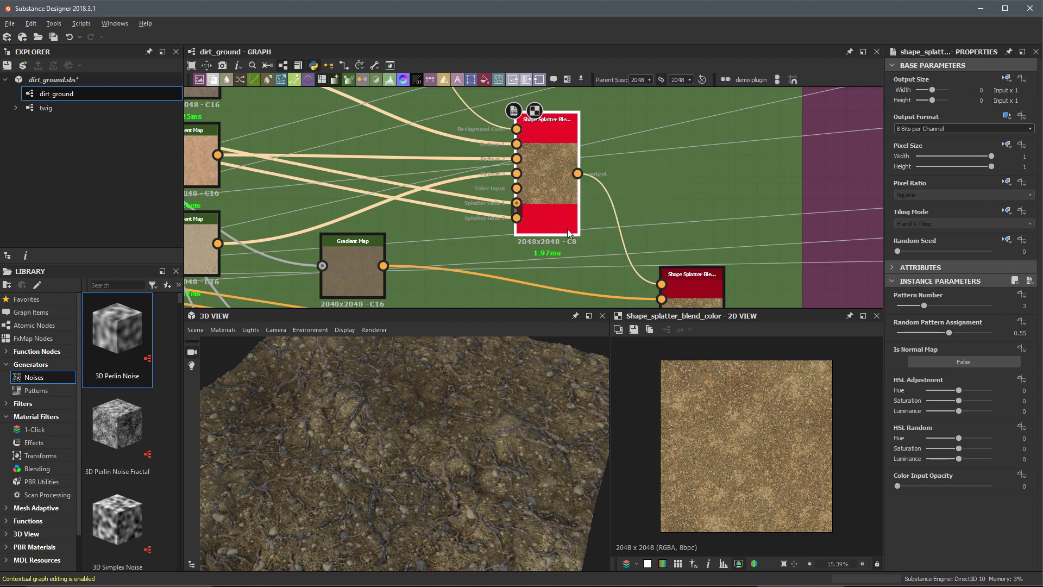
Preview the second Shape Splatter Blend Color node in the rocks group in 2D and set its Output Format to Absolute, 8 Bits per Channel
{"action": "scroll", "coordinate": [591, 253], "scroll_direction": "down", "scroll_amount": 1}
{"action": "middle_click_drag", "start_coordinate": [591, 254], "coordinate": [549, 177]}
{"action": "scroll", "coordinate": [549, 177], "scroll_direction": "up", "scroll_amount": 5}
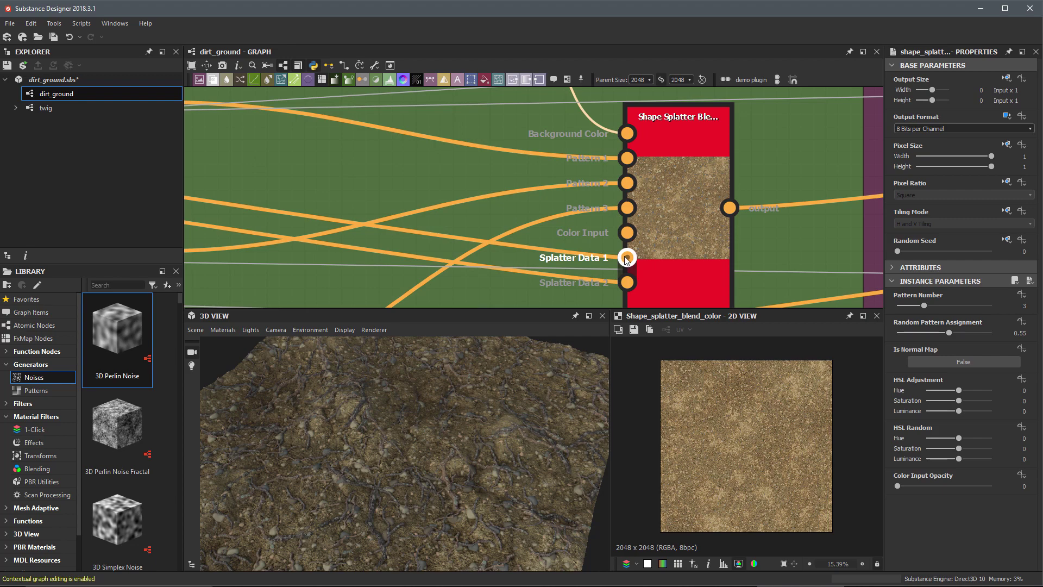
{"action": "scroll", "coordinate": [626, 259], "scroll_direction": "down", "scroll_amount": 1}
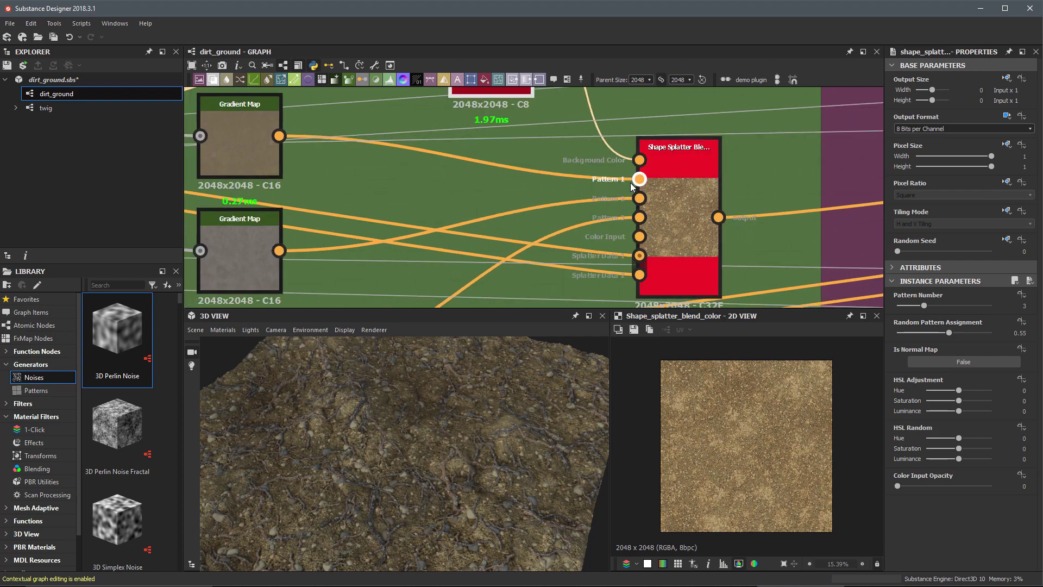
{"action": "scroll", "coordinate": [632, 187], "scroll_direction": "down", "scroll_amount": 2}
{"action": "double_click", "coordinate": [671, 207]}
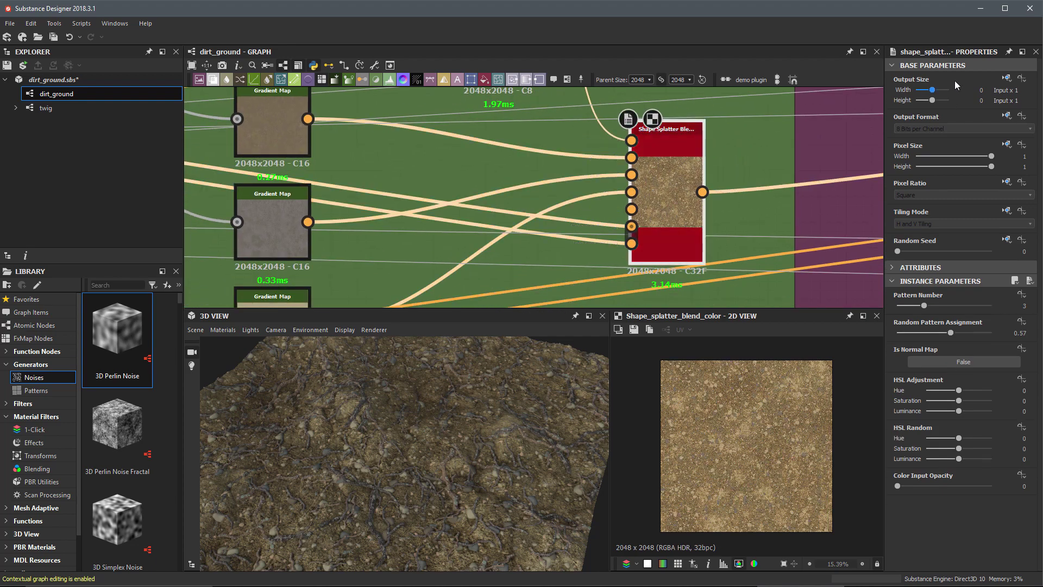
{"action": "left_click", "coordinate": [1006, 115]}
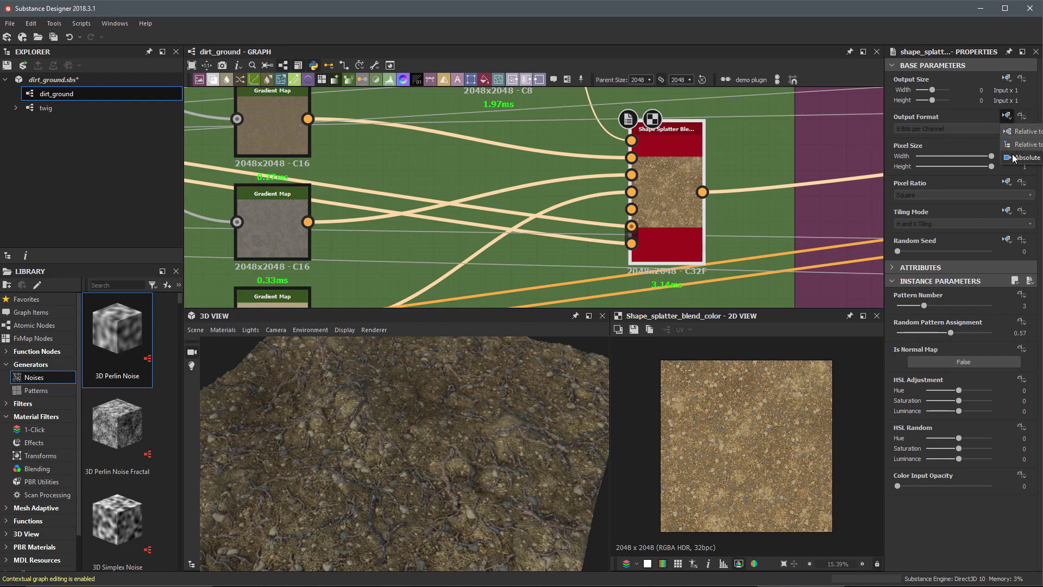
{"action": "left_click", "coordinate": [1003, 136]}
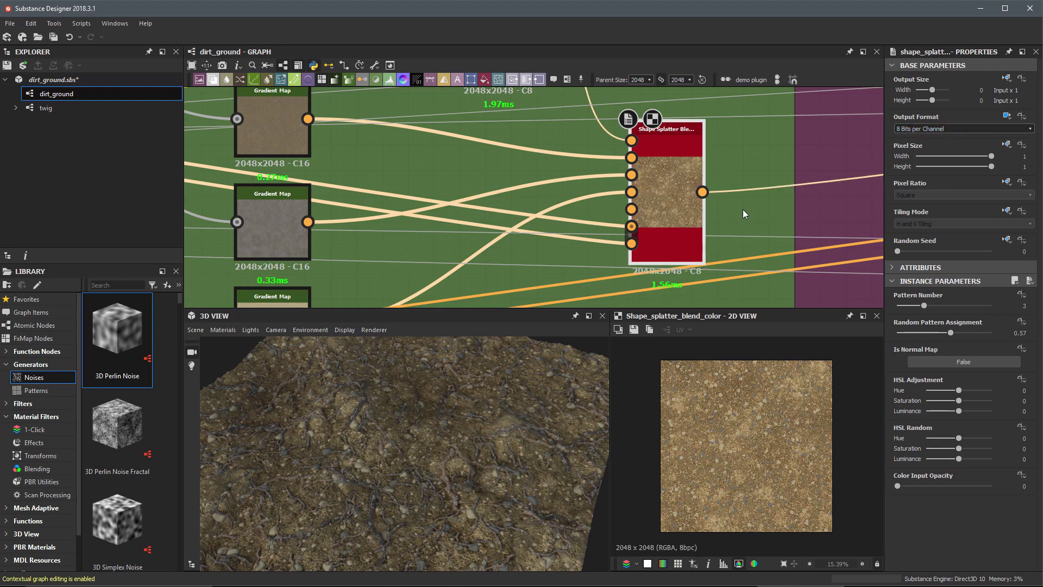
Examine the bit depths of the gradient maps feeding the two Shape Splatter Blend Color nodes in the rocks group
{"action": "scroll", "coordinate": [690, 240], "scroll_direction": "down", "scroll_amount": 2}
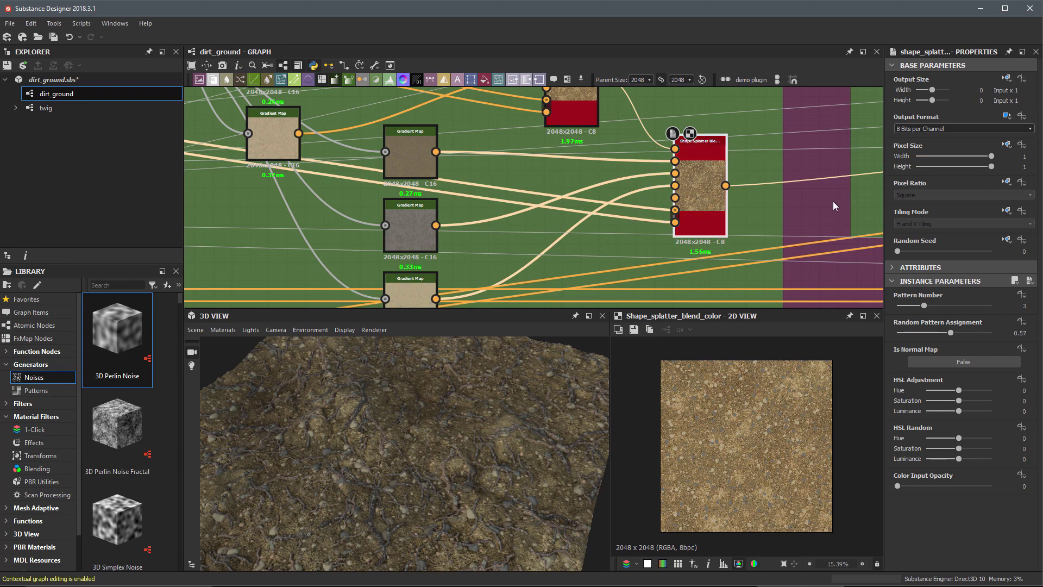
{"action": "scroll", "coordinate": [698, 214], "scroll_direction": "down", "scroll_amount": 2}
{"action": "middle_click_drag", "start_coordinate": [665, 205], "coordinate": [703, 244]}
{"action": "middle_click_drag", "start_coordinate": [499, 190], "coordinate": [582, 261]}
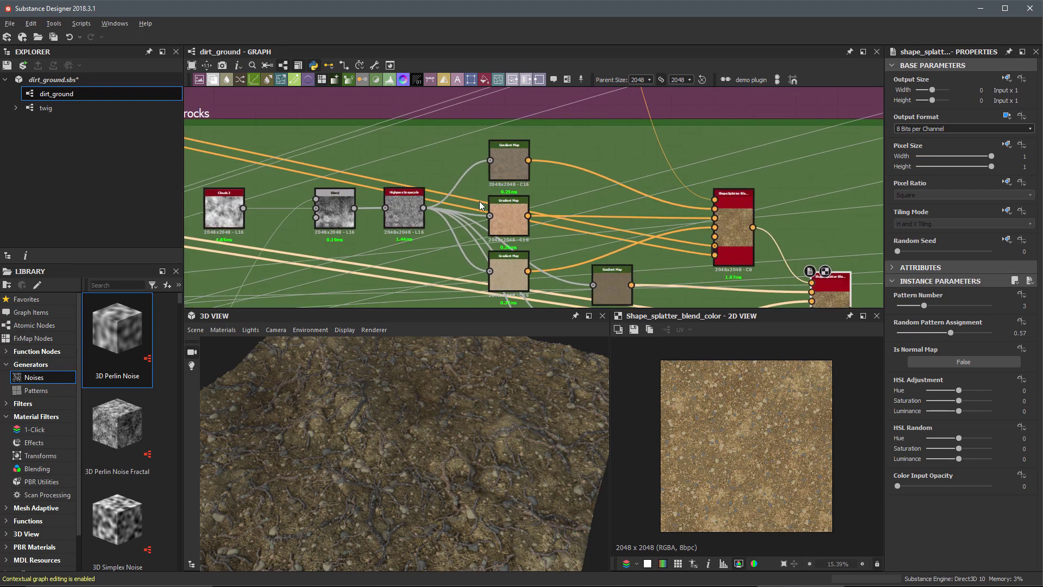
{"action": "scroll", "coordinate": [494, 190], "scroll_direction": "up", "scroll_amount": 1}
{"action": "middle_click_drag", "start_coordinate": [504, 301], "coordinate": [491, 207]}
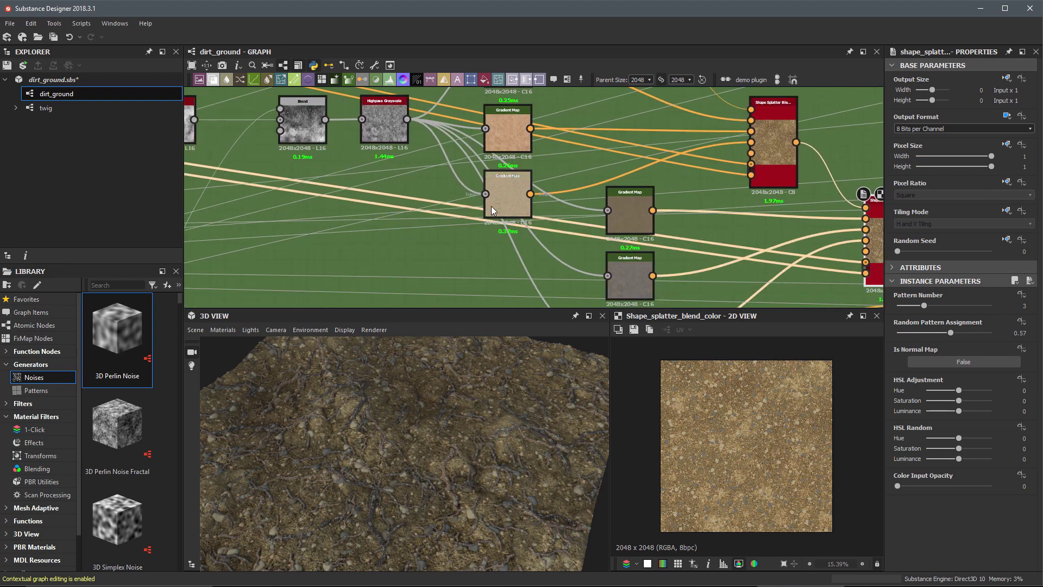
{"action": "scroll", "coordinate": [679, 229], "scroll_direction": "down", "scroll_amount": 2}
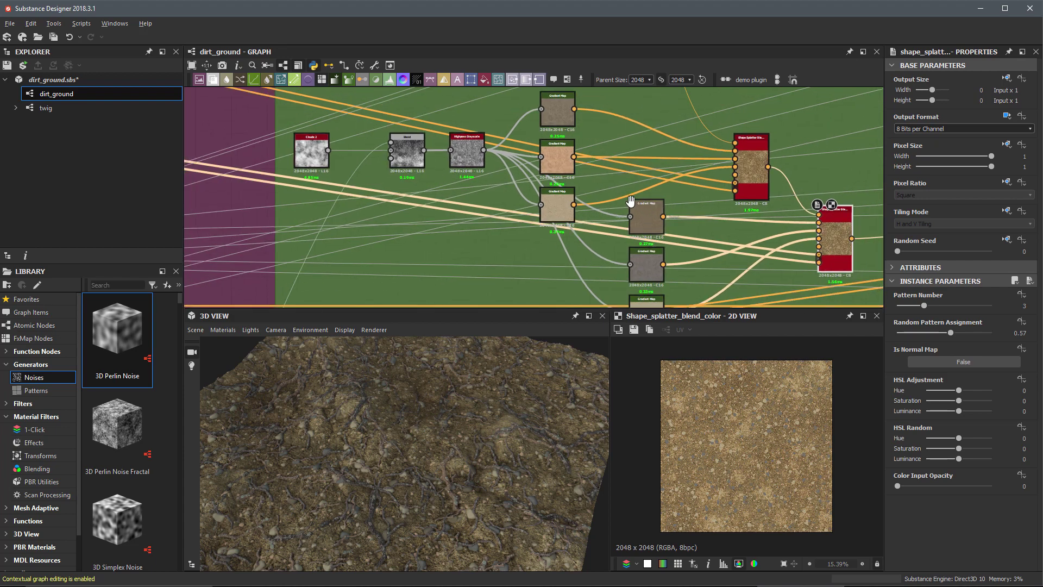
{"action": "middle_click_drag", "start_coordinate": [679, 227], "coordinate": [655, 221]}
{"action": "middle_click_drag", "start_coordinate": [626, 297], "coordinate": [624, 223]}
{"action": "scroll", "coordinate": [624, 223], "scroll_direction": "down", "scroll_amount": 5}
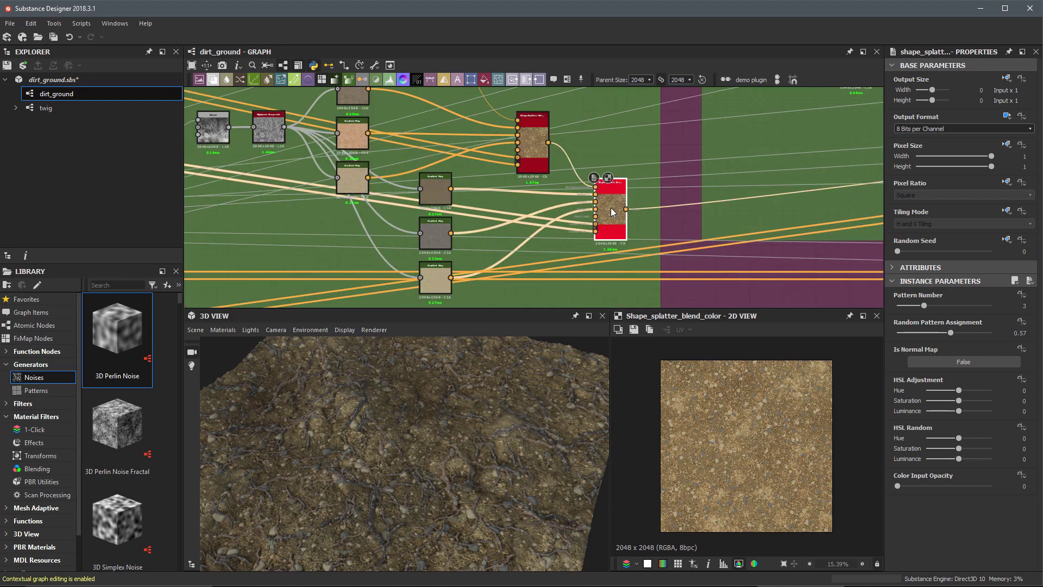
{"action": "middle_click_drag", "start_coordinate": [545, 168], "coordinate": [592, 226]}
Preview the large twigs group's Shape Splatter Blend Color node in 2D and set its Output Format to Absolute, 8 Bits per Channel
{"action": "scroll", "coordinate": [591, 226], "scroll_direction": "down", "scroll_amount": 4}
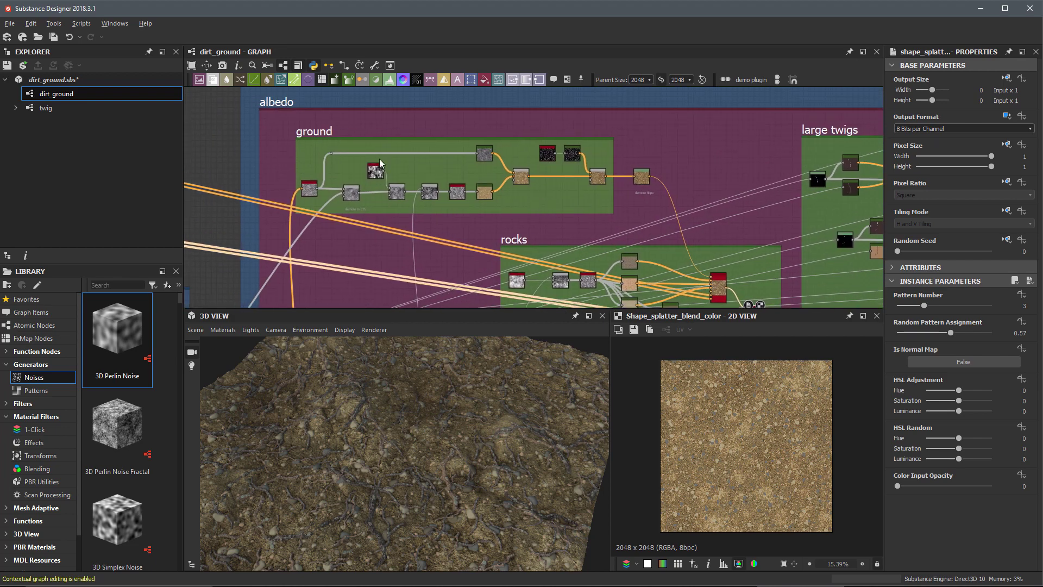
{"action": "scroll", "coordinate": [731, 197], "scroll_direction": "up", "scroll_amount": 4}
{"action": "middle_click_drag", "start_coordinate": [783, 160], "coordinate": [463, 234]}
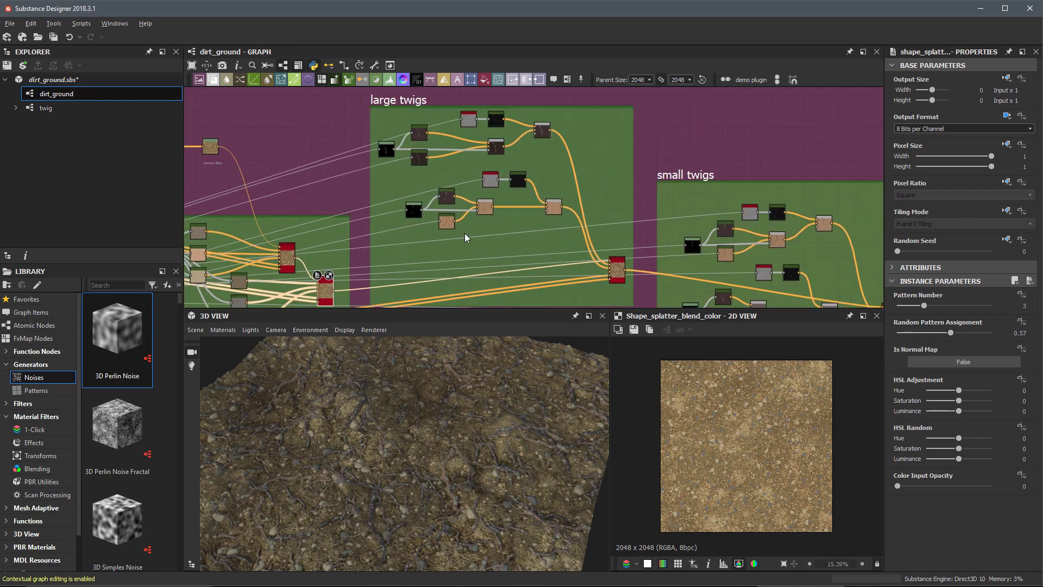
{"action": "scroll", "coordinate": [470, 183], "scroll_direction": "up", "scroll_amount": 3}
{"action": "middle_click_drag", "start_coordinate": [568, 142], "coordinate": [566, 152]}
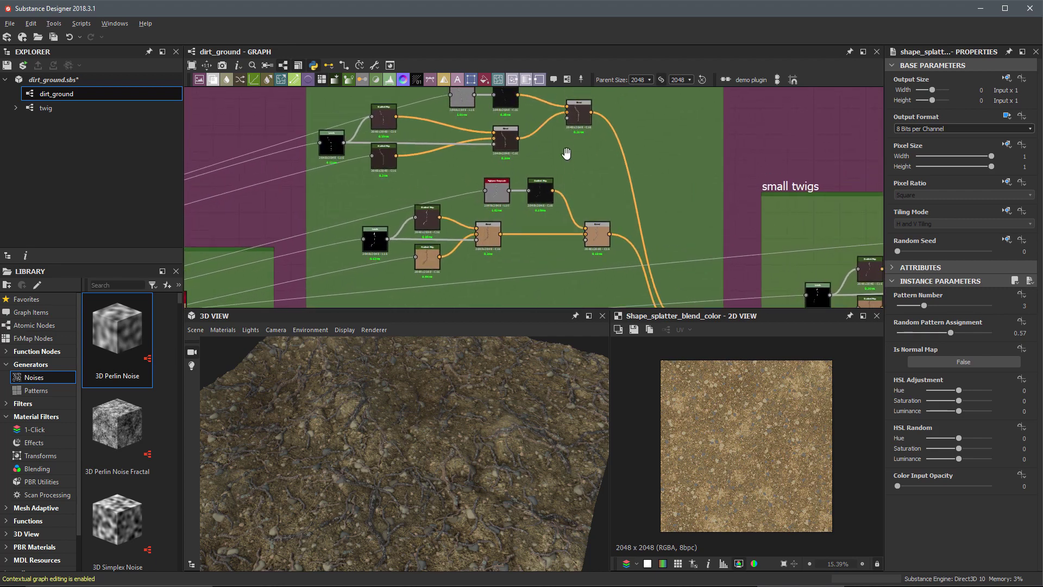
{"action": "scroll", "coordinate": [578, 177], "scroll_direction": "down", "scroll_amount": 4}
{"action": "scroll", "coordinate": [625, 218], "scroll_direction": "up", "scroll_amount": 5}
{"action": "scroll", "coordinate": [625, 211], "scroll_direction": "up", "scroll_amount": 3}
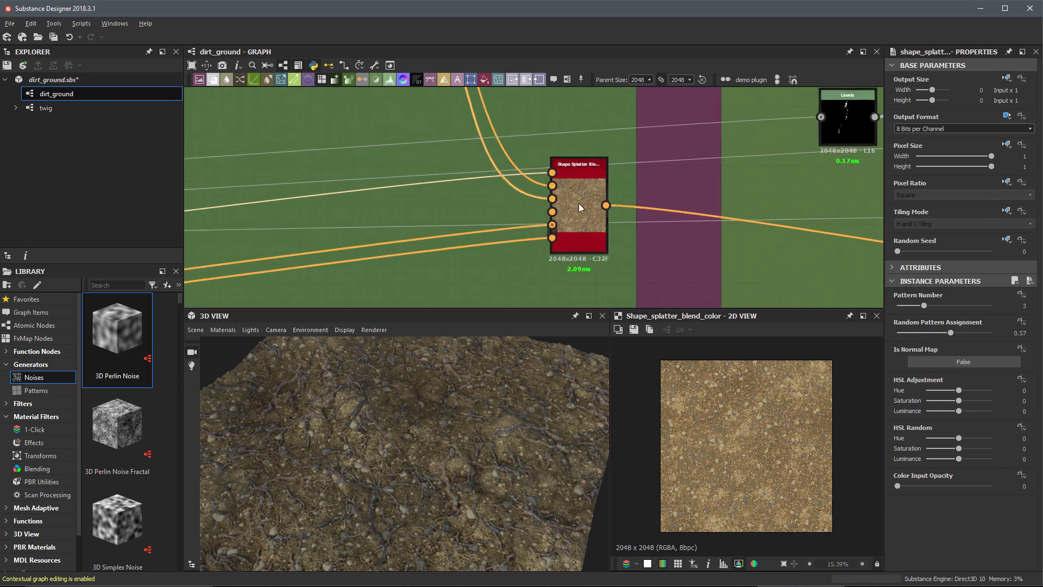
{"action": "left_click", "coordinate": [581, 206]}
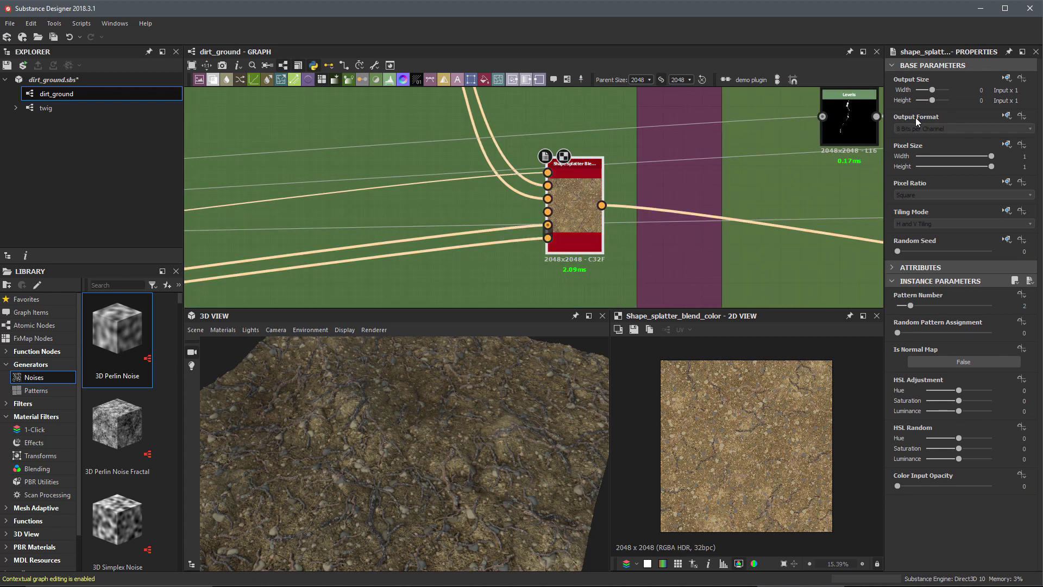
{"action": "left_click", "coordinate": [1007, 116]}
{"action": "left_click", "coordinate": [1017, 158]}
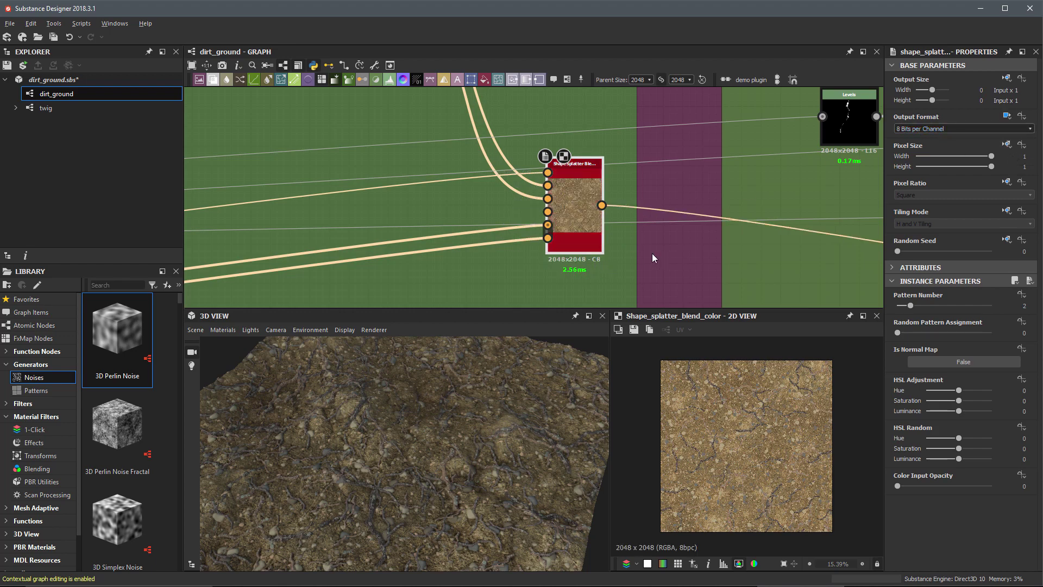
Set the Output Format of the small twigs group's final Shape Splatter Blend Color node to Absolute, 8 Bits per Channel
{"action": "scroll", "coordinate": [652, 253], "scroll_direction": "down", "scroll_amount": 9}
{"action": "middle_click_drag", "start_coordinate": [709, 224], "coordinate": [507, 194]}
{"action": "scroll", "coordinate": [609, 211], "scroll_direction": "up", "scroll_amount": 1}
{"action": "middle_click_drag", "start_coordinate": [642, 205], "coordinate": [546, 130]}
{"action": "scroll", "coordinate": [640, 187], "scroll_direction": "up", "scroll_amount": 3}
{"action": "middle_click_drag", "start_coordinate": [708, 236], "coordinate": [596, 236]}
{"action": "left_click", "coordinate": [685, 189]}
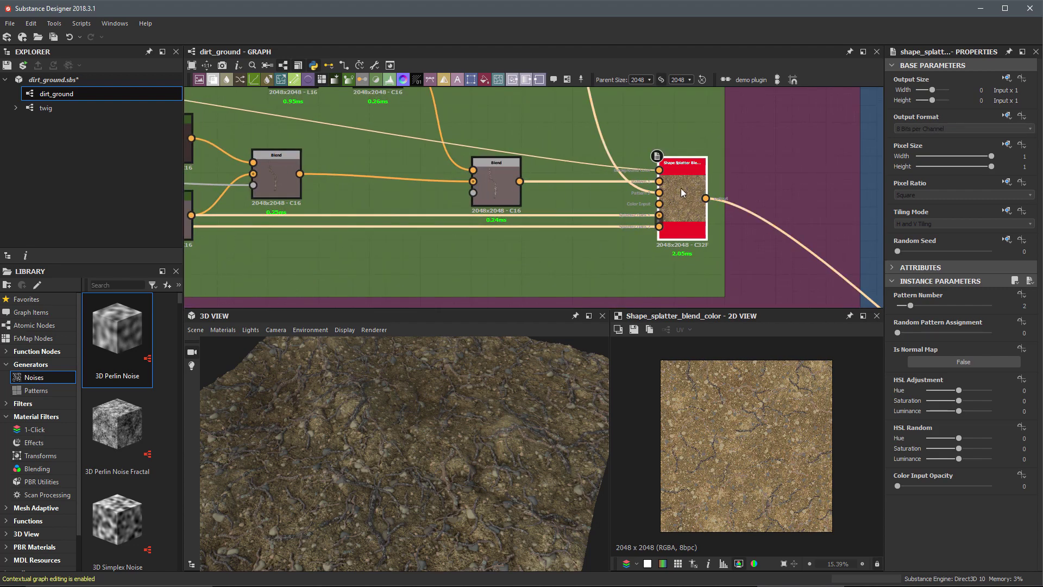
{"action": "scroll", "coordinate": [680, 188], "scroll_direction": "down", "scroll_amount": 5}
{"action": "scroll", "coordinate": [617, 179], "scroll_direction": "up", "scroll_amount": 4}
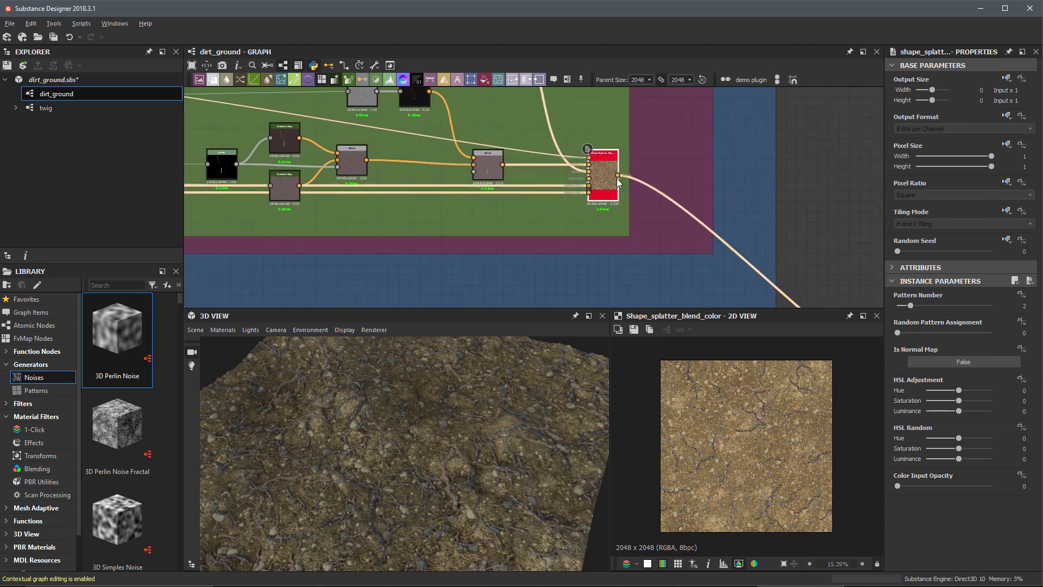
{"action": "scroll", "coordinate": [618, 178], "scroll_direction": "up", "scroll_amount": 2}
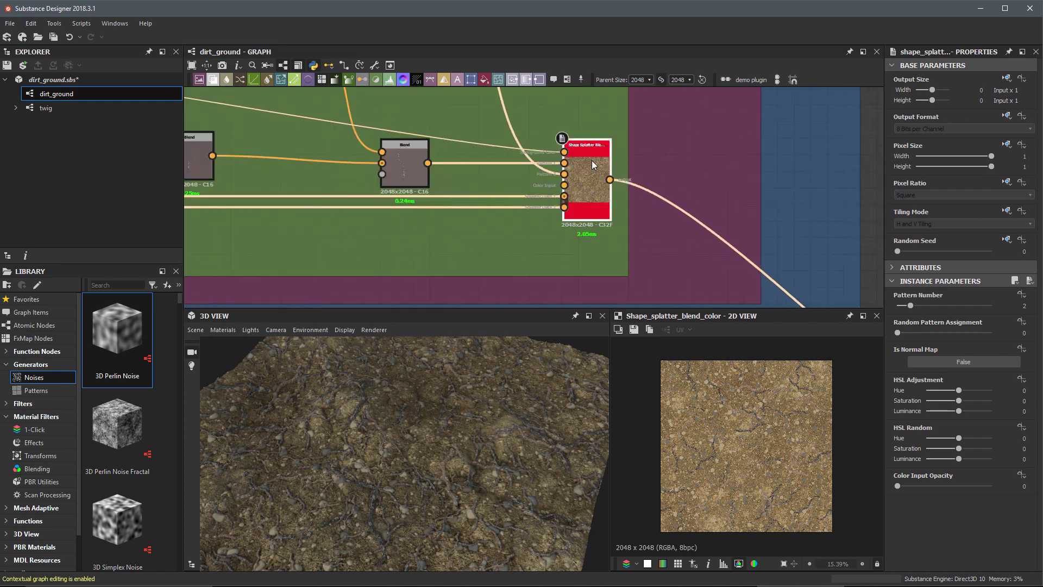
{"action": "left_click", "coordinate": [1007, 115]}
{"action": "left_click", "coordinate": [1022, 159]}
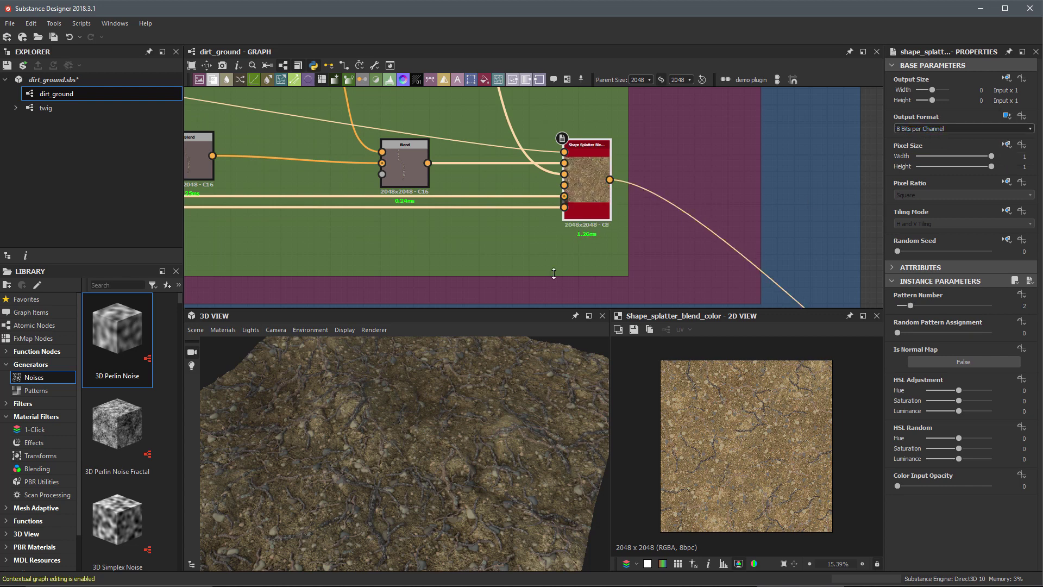
Preview the two lower Gradient Map nodes in the small twigs group and the Blend node they feed in 2D to check bit depths
{"action": "scroll", "coordinate": [492, 232], "scroll_direction": "down", "scroll_amount": 3}
{"action": "middle_click_drag", "start_coordinate": [468, 237], "coordinate": [620, 294]}
{"action": "scroll", "coordinate": [483, 240], "scroll_direction": "up", "scroll_amount": 2}
{"action": "middle_click_drag", "start_coordinate": [365, 255], "coordinate": [460, 233]}
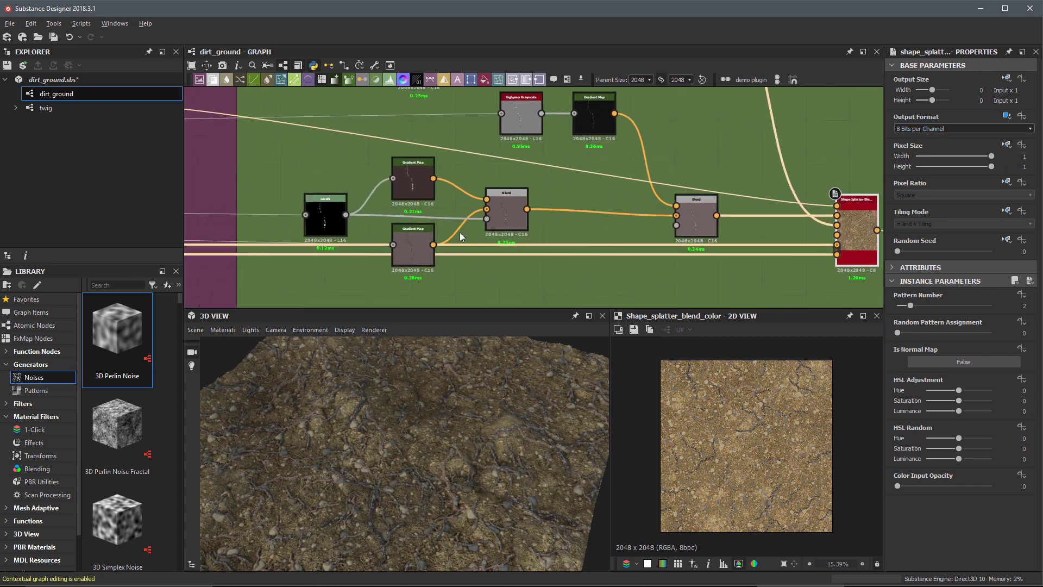
{"action": "scroll", "coordinate": [413, 221], "scroll_direction": "up", "scroll_amount": 2}
{"action": "left_click_drag", "start_coordinate": [305, 222], "coordinate": [276, 223]}
{"action": "double_click", "coordinate": [413, 168]}
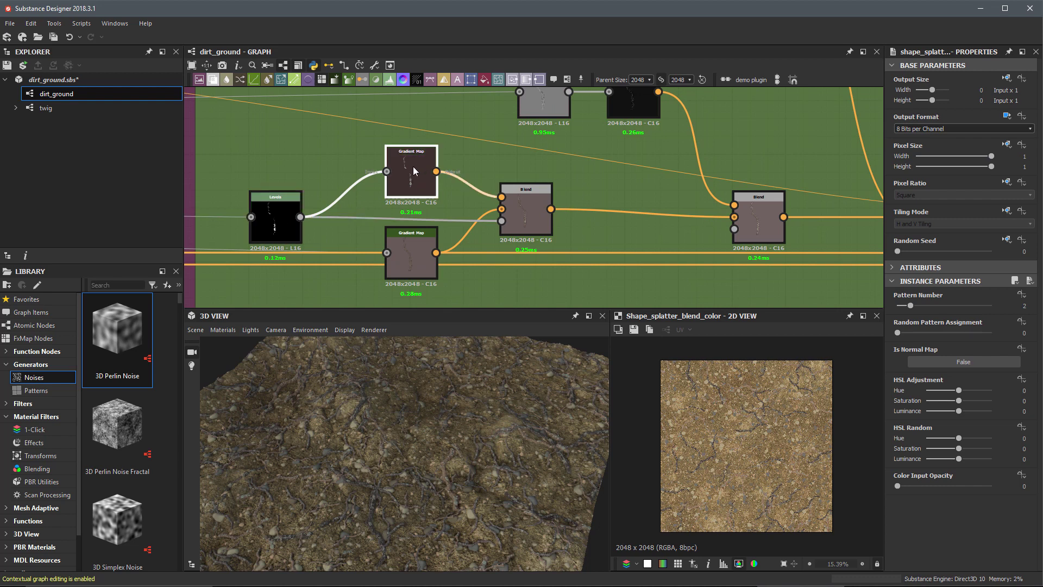
{"action": "double_click", "coordinate": [421, 251]}
{"action": "left_click", "coordinate": [518, 208]}
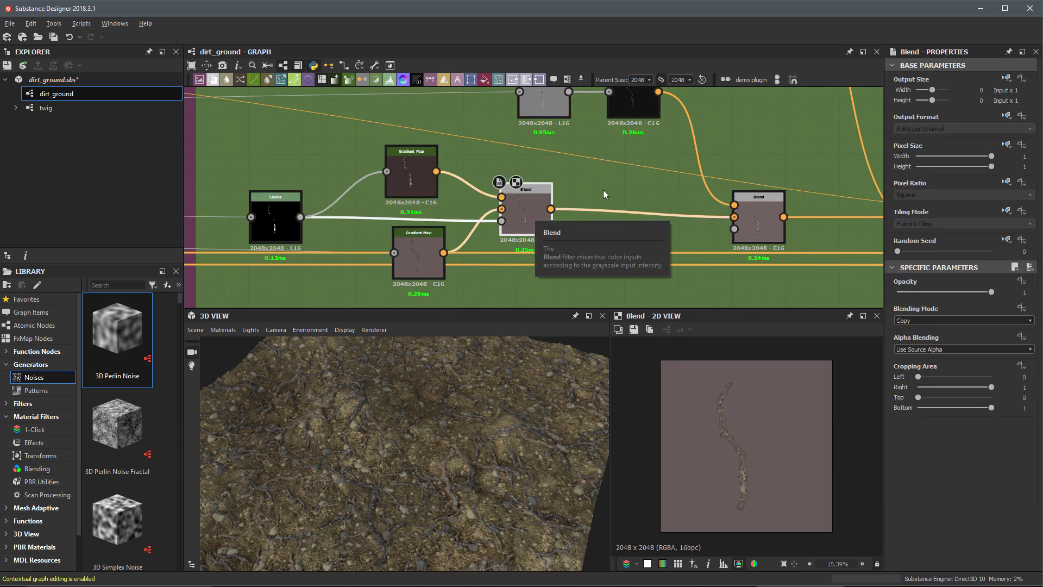
Inspect the bit depths of the second Blend node and the final Shape Splatter Blend Color node in the small twigs group
{"action": "scroll", "coordinate": [582, 189], "scroll_direction": "down", "scroll_amount": 1}
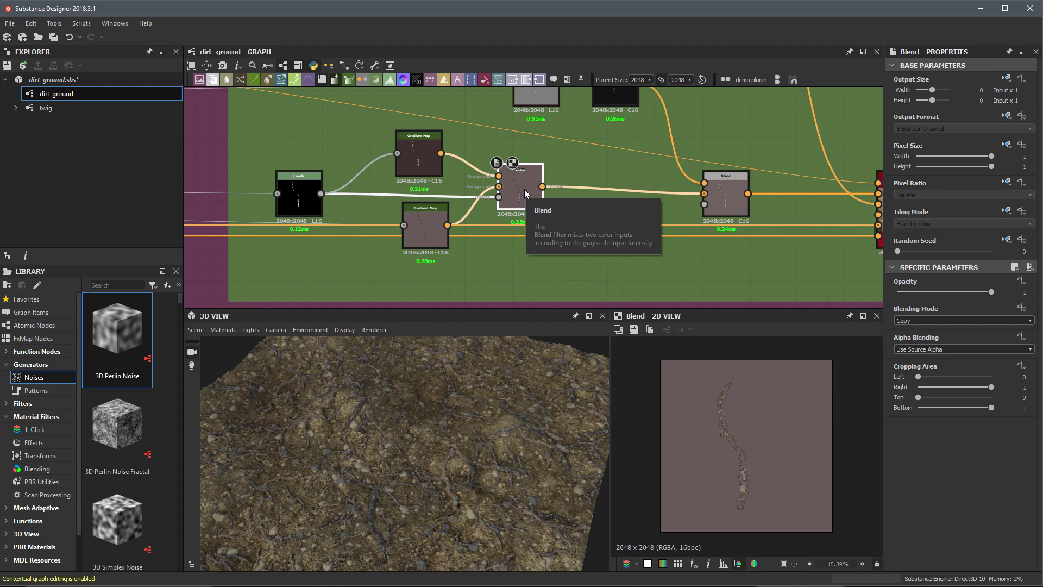
{"action": "scroll", "coordinate": [738, 200], "scroll_direction": "down", "scroll_amount": 2}
{"action": "middle_click_drag", "start_coordinate": [768, 203], "coordinate": [648, 216]}
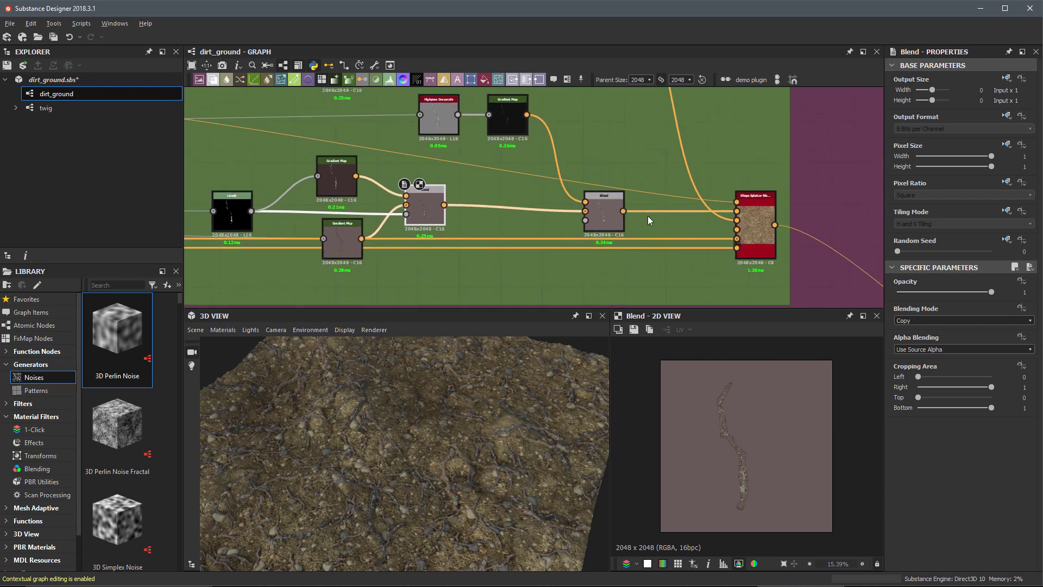
{"action": "scroll", "coordinate": [648, 216], "scroll_direction": "up", "scroll_amount": 1}
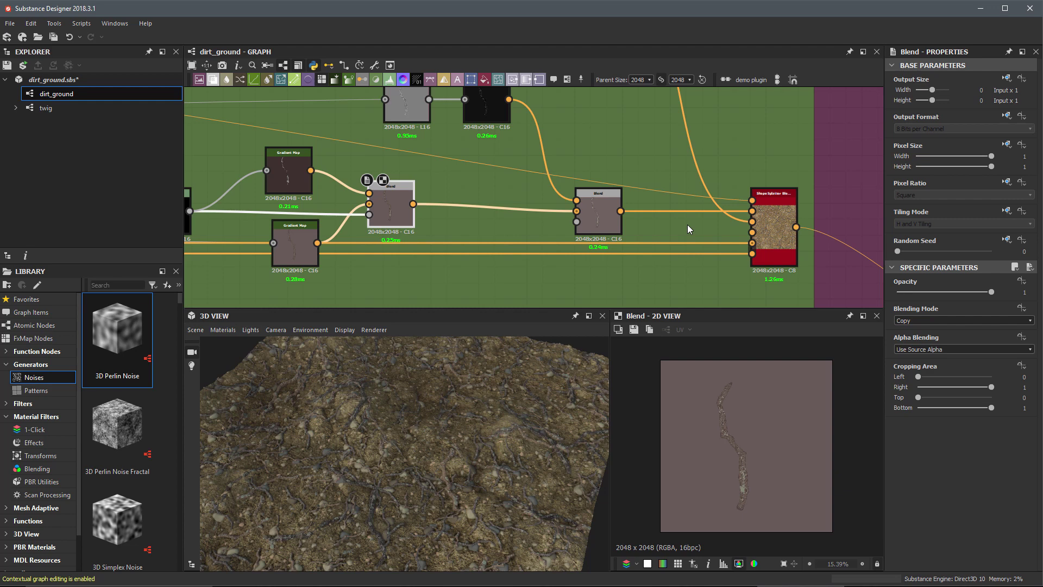
{"action": "left_click", "coordinate": [608, 218]}
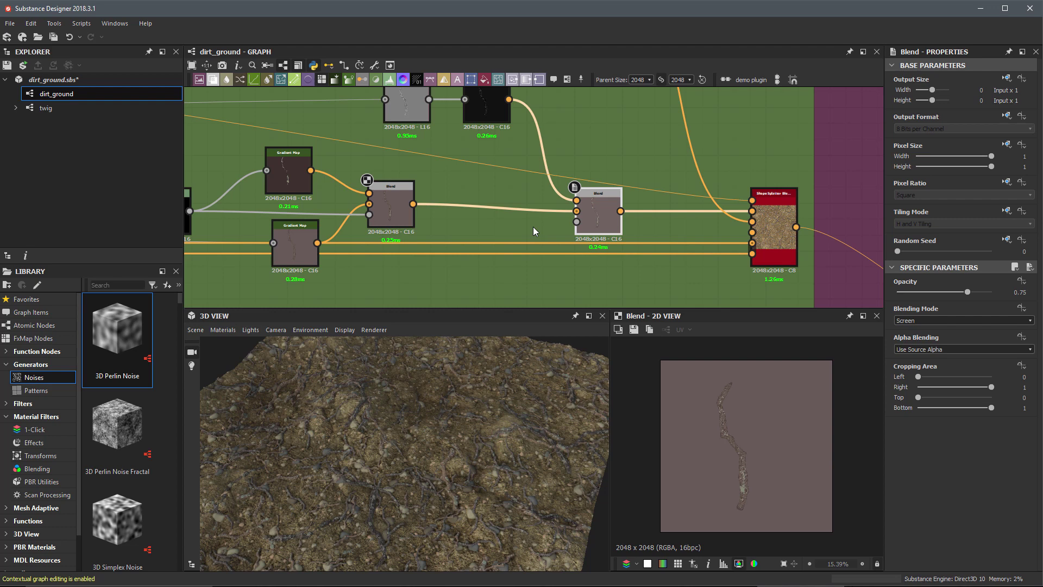
{"action": "middle_click_drag", "start_coordinate": [743, 231], "coordinate": [585, 164]}
{"action": "right_click_drag", "start_coordinate": [586, 163], "coordinate": [633, 234], "text": "alt"}
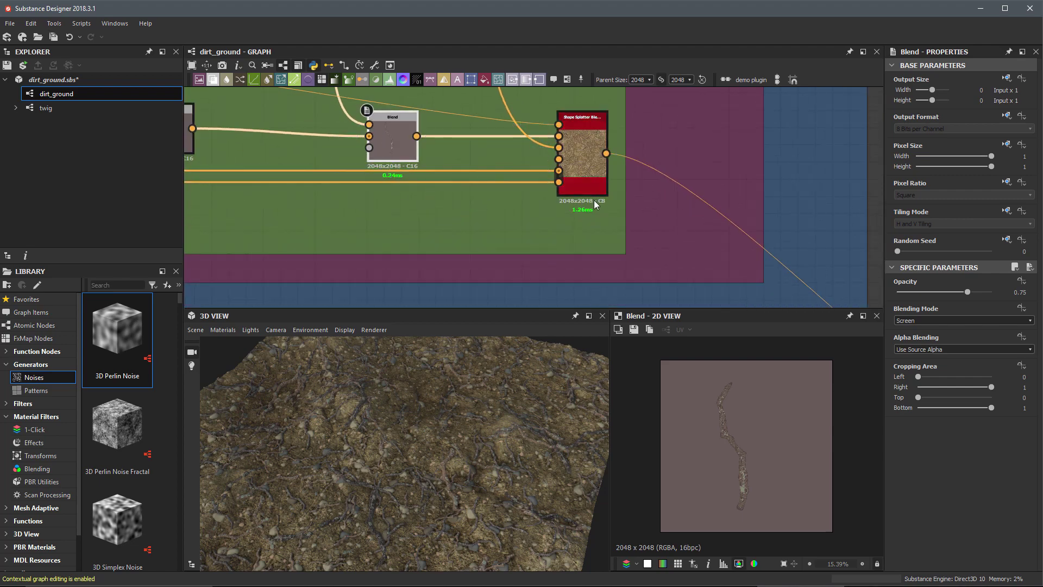
{"action": "left_click", "coordinate": [595, 192]}
Preview the Base Material node's Base Color and Normal maps in 2D to check their bit depths and inputs
{"action": "scroll", "coordinate": [625, 196], "scroll_direction": "down", "scroll_amount": 3}
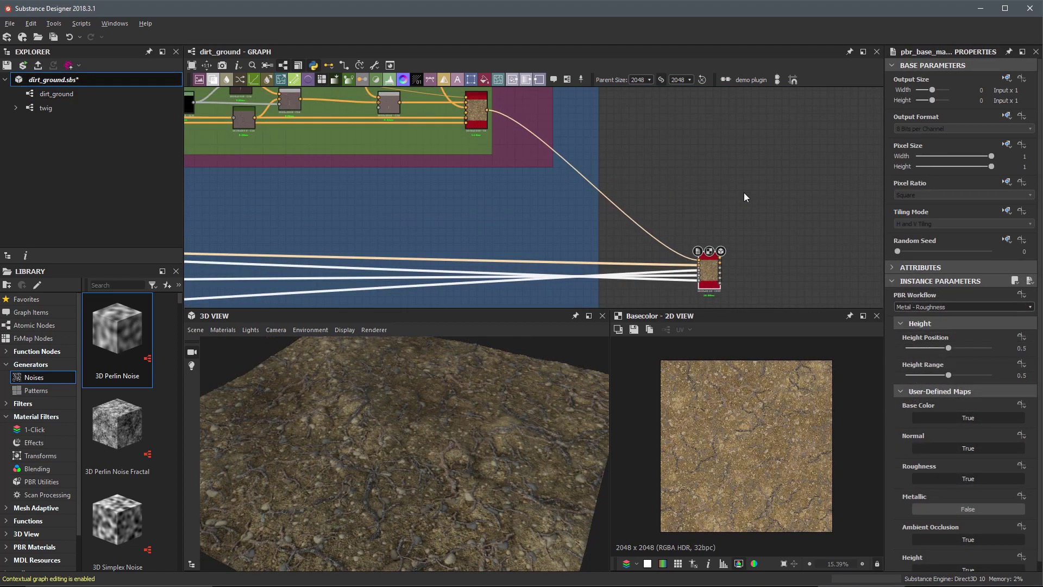
{"action": "middle_click_drag", "start_coordinate": [693, 242], "coordinate": [645, 112]}
{"action": "right_click_drag", "start_coordinate": [645, 111], "coordinate": [769, 269], "text": "alt"}
{"action": "right_click_drag", "start_coordinate": [683, 222], "coordinate": [432, 51], "text": "alt"}
{"action": "middle_click_drag", "start_coordinate": [432, 52], "coordinate": [507, 176]}
{"action": "middle_click_drag", "start_coordinate": [684, 304], "coordinate": [535, 113]}
{"action": "right_click_drag", "start_coordinate": [535, 113], "coordinate": [634, 163], "text": "alt"}
{"action": "middle_click_drag", "start_coordinate": [648, 156], "coordinate": [627, 210]}
{"action": "right_click_drag", "start_coordinate": [526, 247], "coordinate": [651, 186], "text": "alt"}
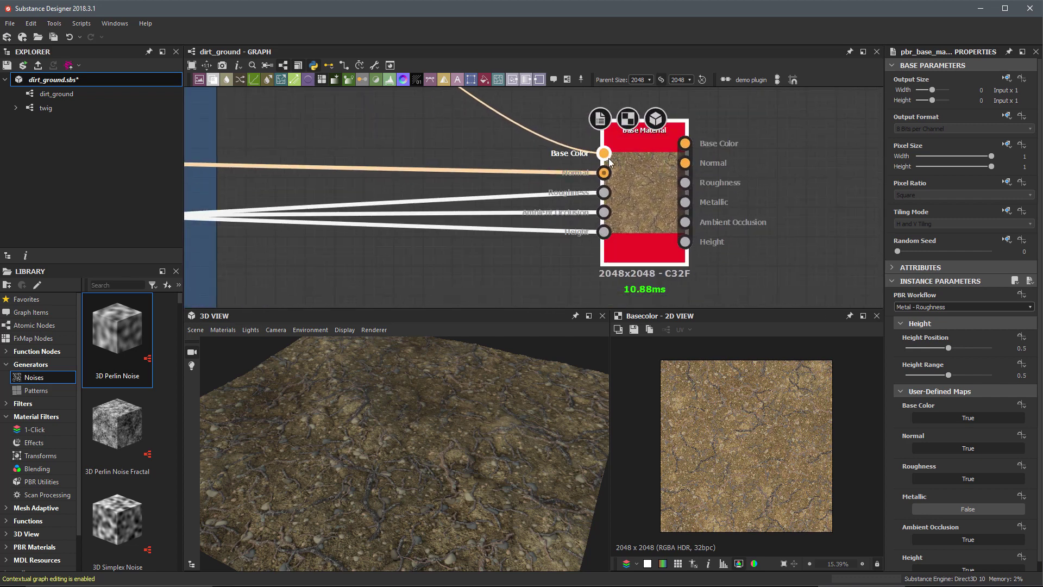
{"action": "middle_click_drag", "start_coordinate": [657, 196], "coordinate": [643, 189]}
{"action": "right_click_drag", "start_coordinate": [644, 191], "coordinate": [637, 207], "text": "alt"}
{"action": "middle_click_drag", "start_coordinate": [638, 184], "coordinate": [638, 191]}
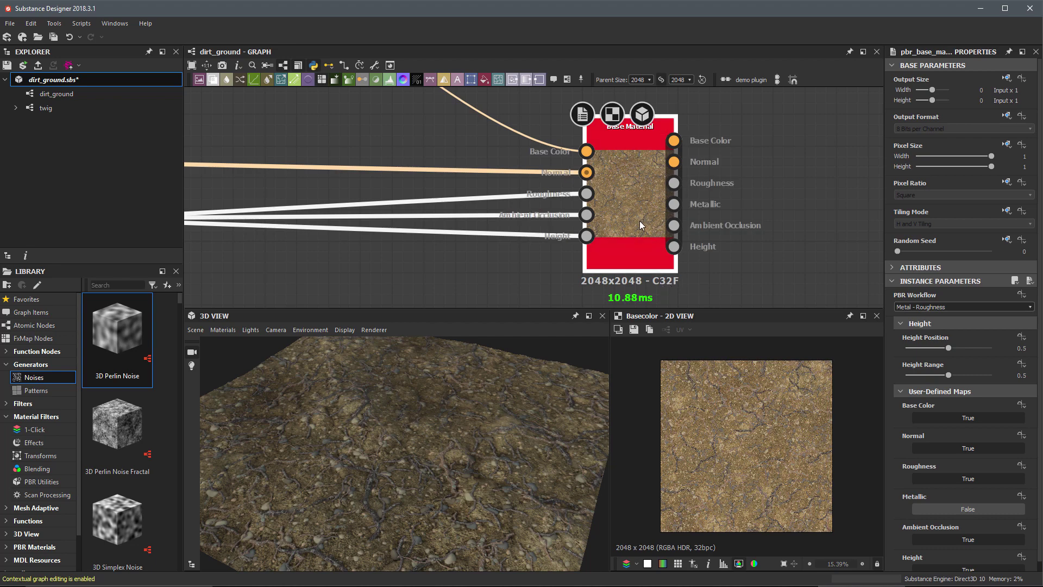
{"action": "scroll", "coordinate": [606, 161], "scroll_direction": "up", "scroll_amount": 3}
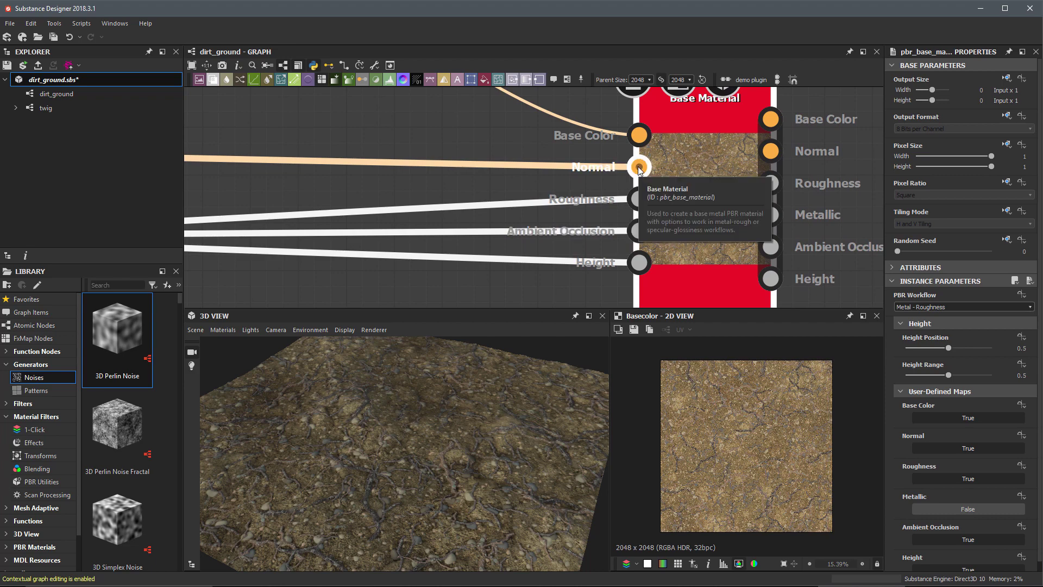
{"action": "left_click", "coordinate": [639, 168]}
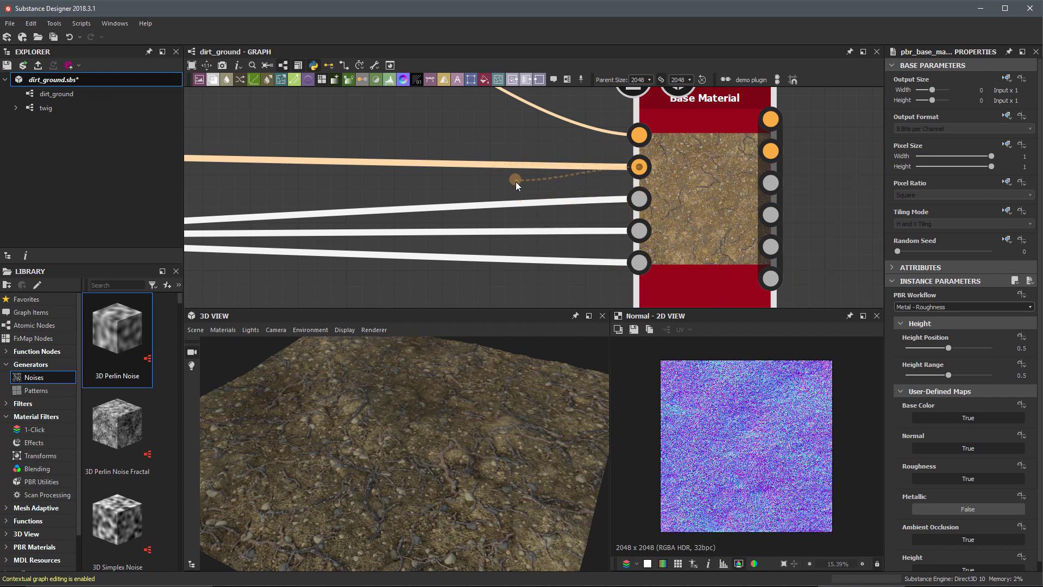
Set the Output Format of the Normal node in the normal frame to Absolute, 16 Bits per Channel
{"action": "scroll", "coordinate": [665, 226], "scroll_direction": "down", "scroll_amount": 5}
{"action": "scroll", "coordinate": [461, 137], "scroll_direction": "down", "scroll_amount": 5}
{"action": "middle_click_drag", "start_coordinate": [369, 167], "coordinate": [744, 239]}
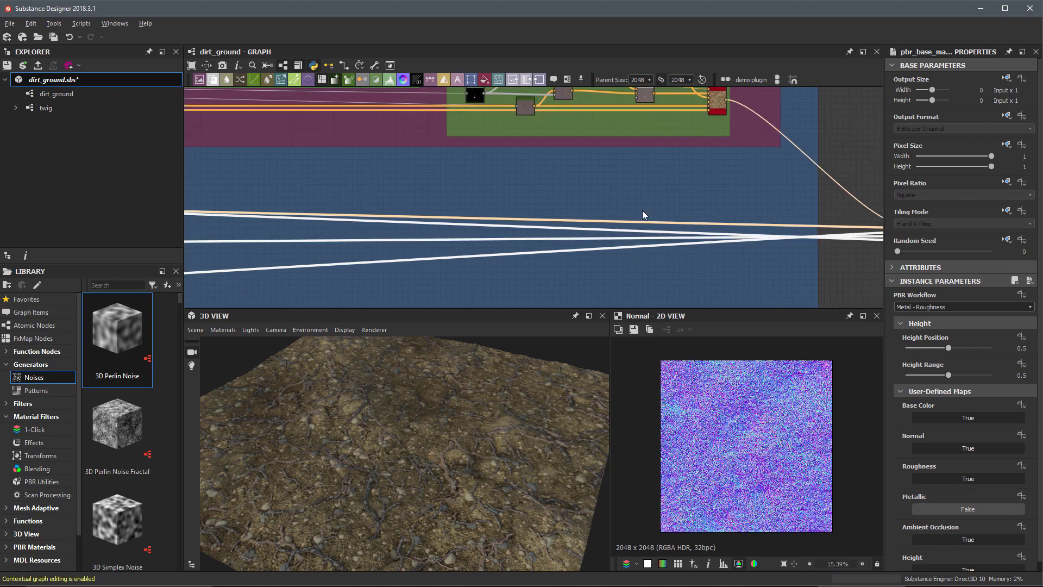
{"action": "scroll", "coordinate": [643, 210], "scroll_direction": "down", "scroll_amount": 6}
{"action": "middle_click_drag", "start_coordinate": [385, 200], "coordinate": [439, 223]}
{"action": "scroll", "coordinate": [439, 222], "scroll_direction": "up", "scroll_amount": 6}
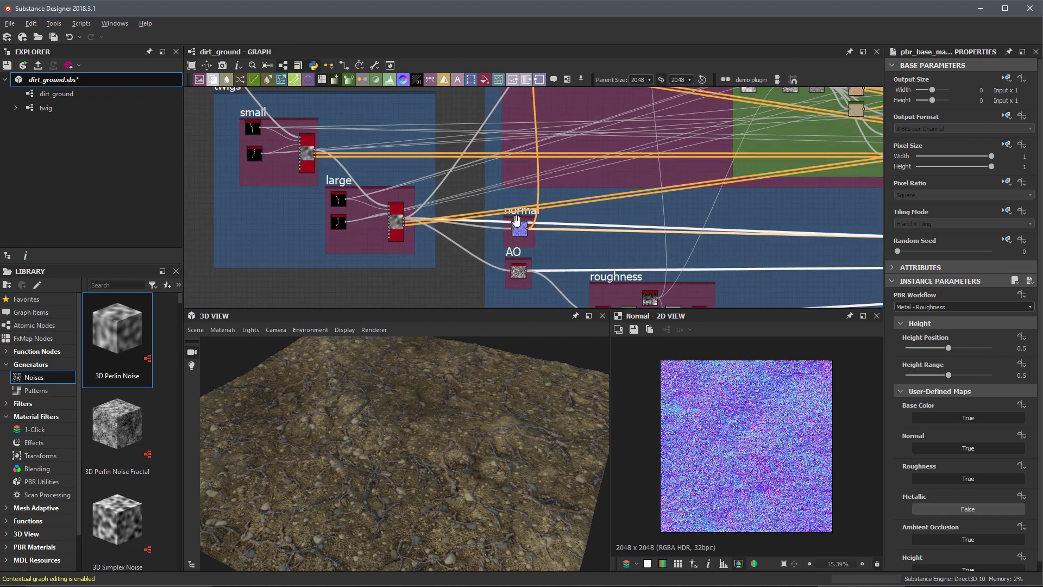
{"action": "scroll", "coordinate": [553, 225], "scroll_direction": "up", "scroll_amount": 5}
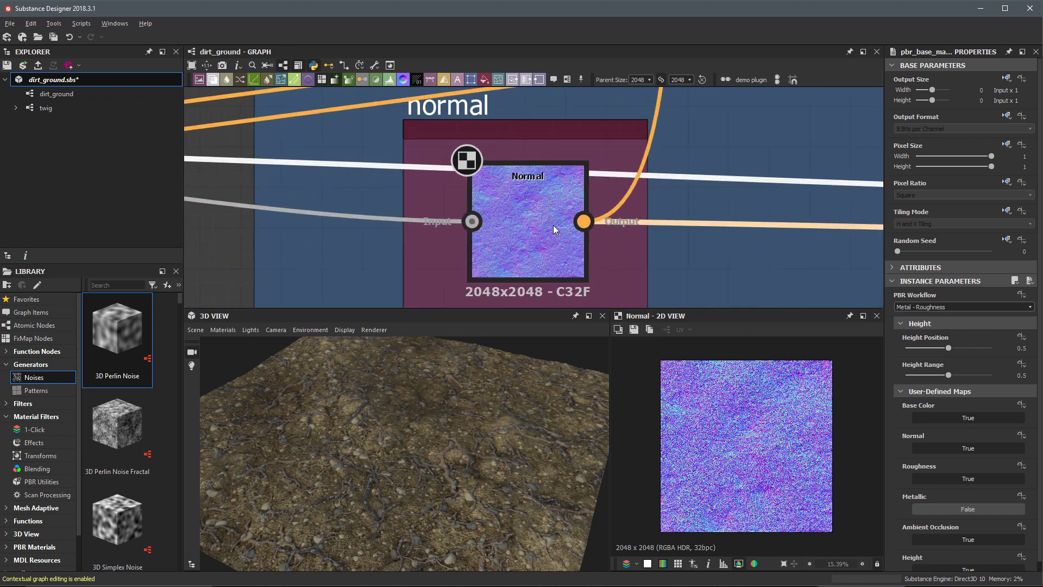
{"action": "left_click", "coordinate": [532, 232]}
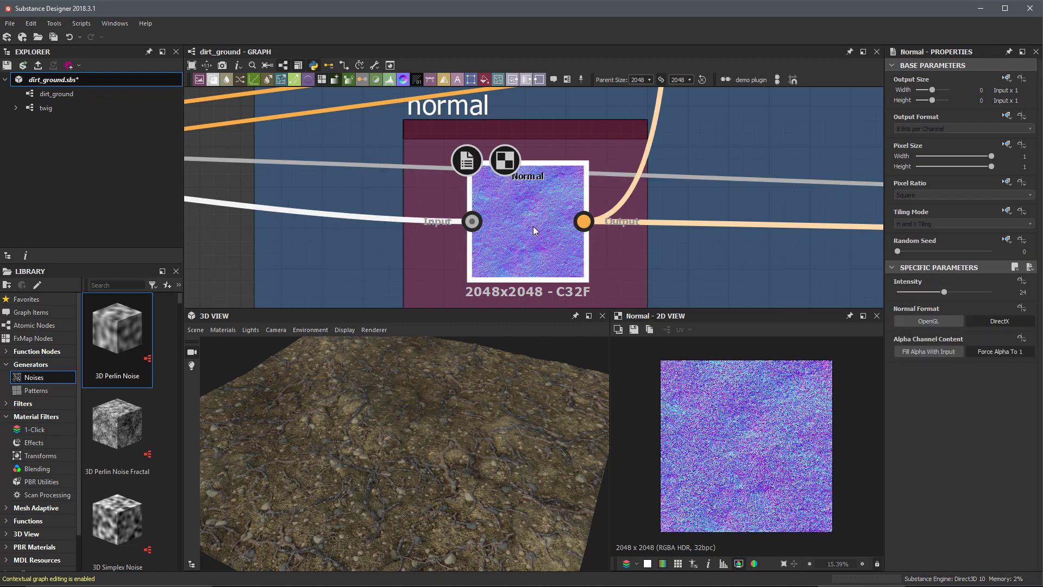
{"action": "middle_click_drag", "start_coordinate": [533, 226], "coordinate": [555, 180]}
{"action": "scroll", "coordinate": [576, 254], "scroll_direction": "up", "scroll_amount": 1}
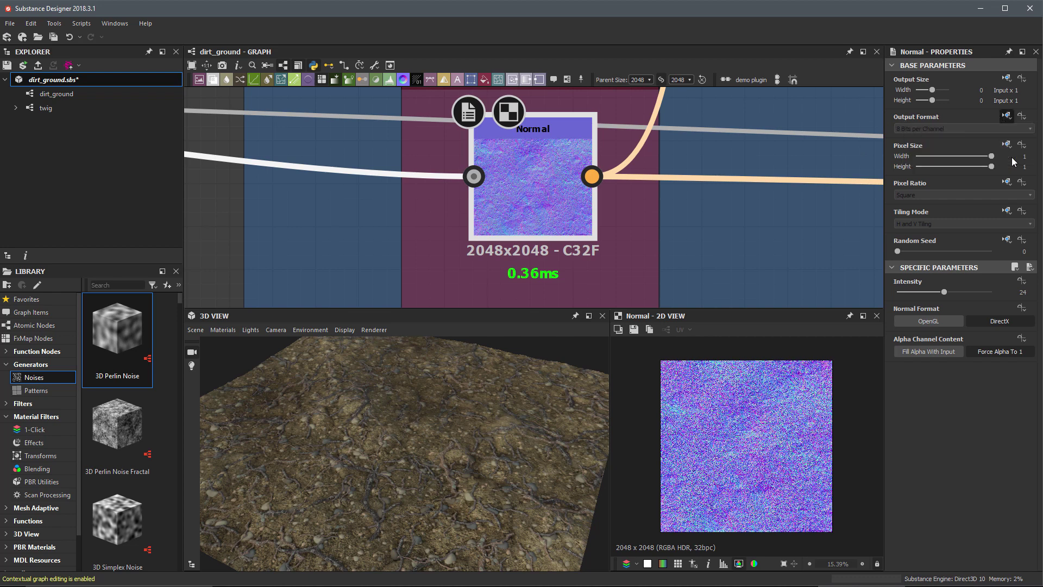
{"action": "left_click", "coordinate": [1006, 115]}
{"action": "left_click", "coordinate": [924, 129]}
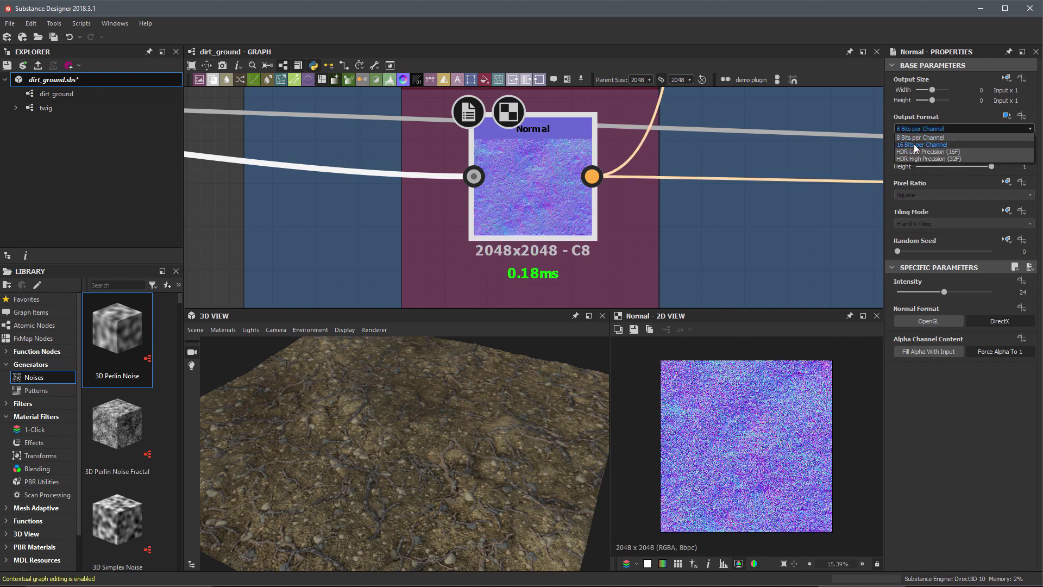
{"action": "left_click", "coordinate": [920, 144]}
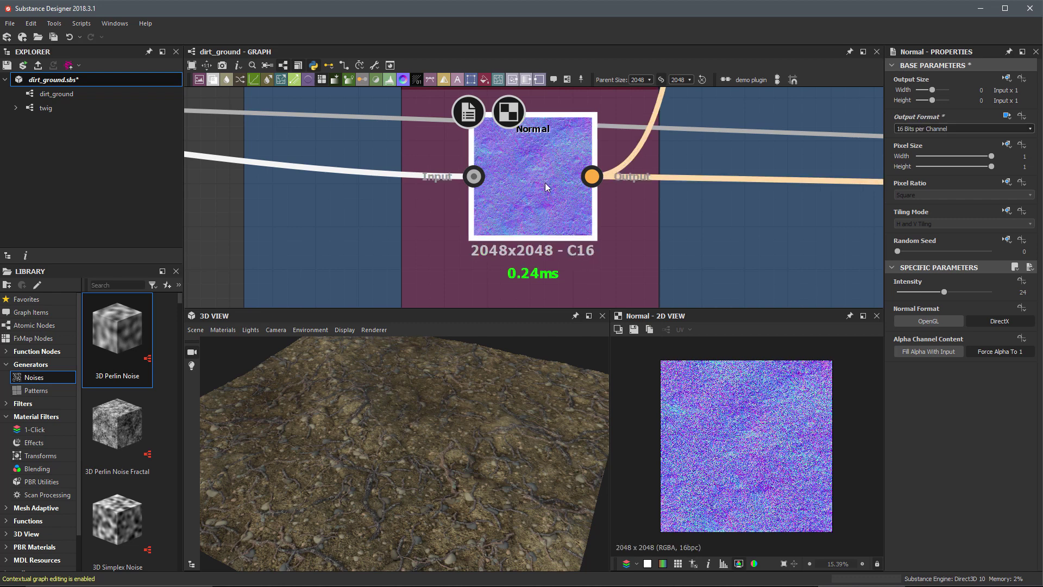
Preview the Base Material's Base Color output and Normal input in 2D to check their bit depths
{"action": "scroll", "coordinate": [750, 217], "scroll_direction": "down", "scroll_amount": 6}
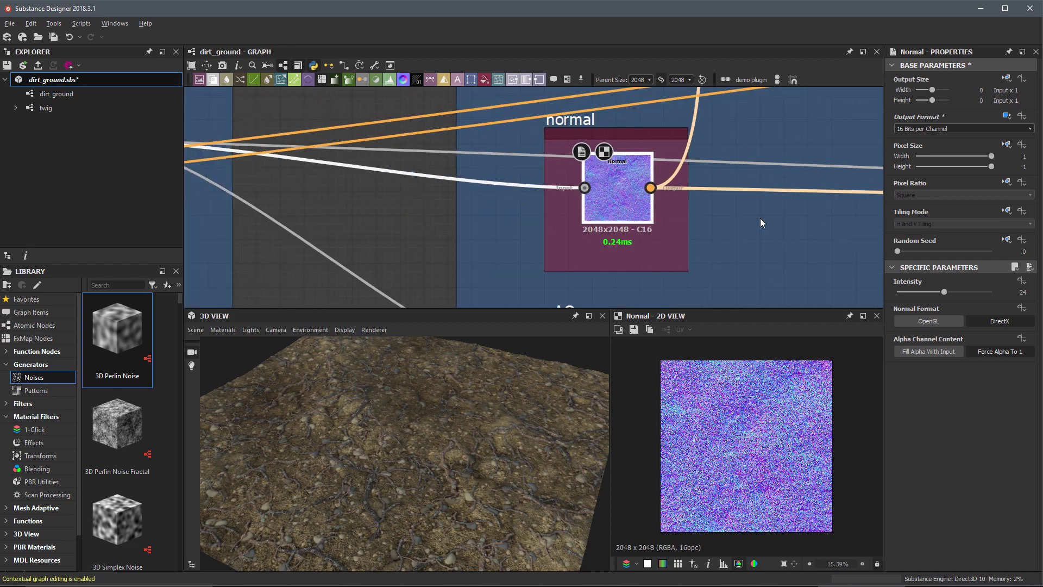
{"action": "scroll", "coordinate": [621, 137], "scroll_direction": "up", "scroll_amount": 8}
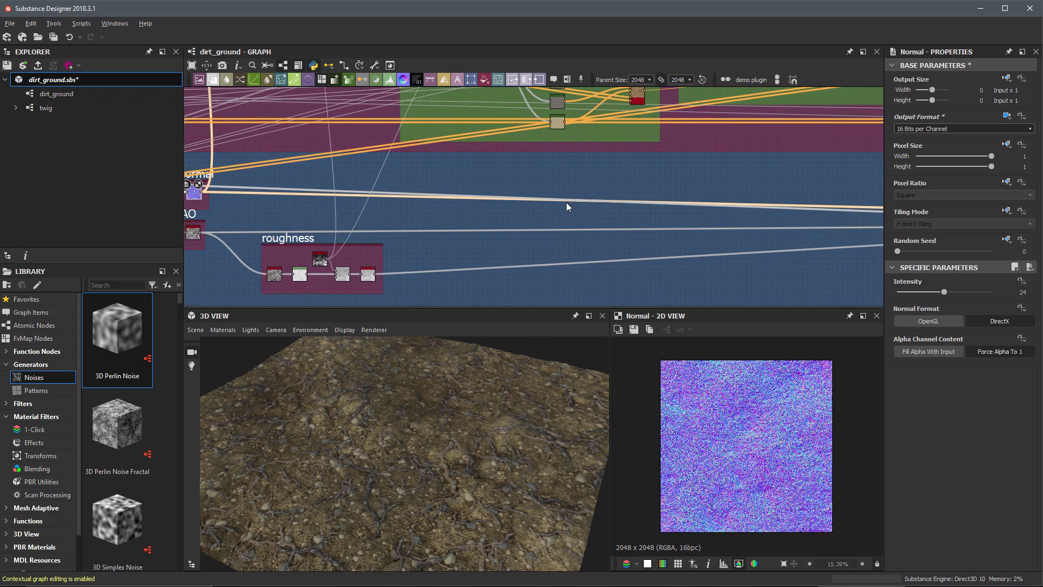
{"action": "middle_click_drag", "start_coordinate": [869, 197], "coordinate": [582, 187]}
{"action": "scroll", "coordinate": [577, 191], "scroll_direction": "up", "scroll_amount": 5}
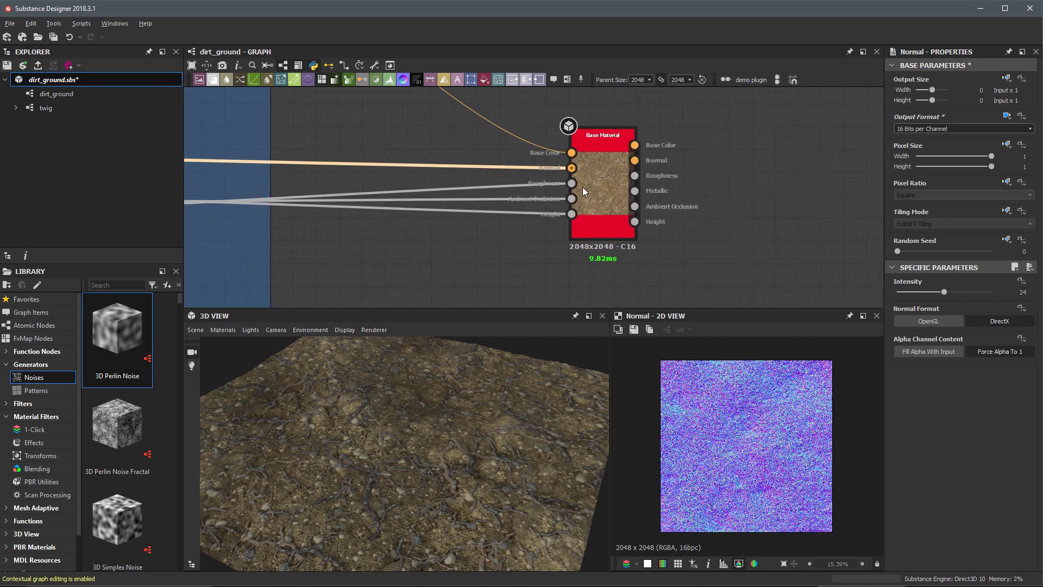
{"action": "scroll", "coordinate": [583, 187], "scroll_direction": "up", "scroll_amount": 2}
{"action": "double_click", "coordinate": [602, 181]}
{"action": "scroll", "coordinate": [571, 168], "scroll_direction": "up", "scroll_amount": 2}
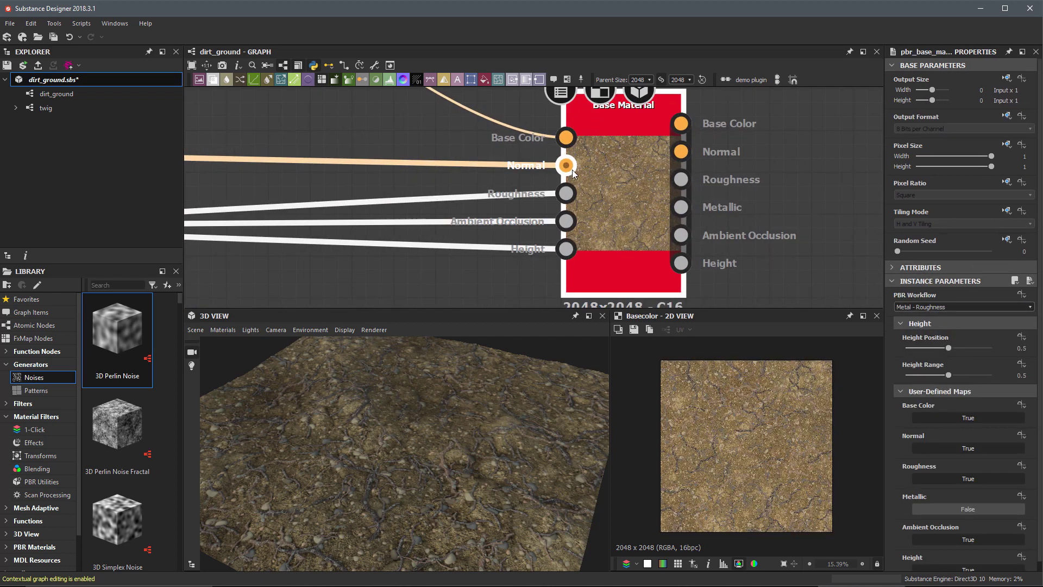
{"action": "left_click", "coordinate": [567, 165]}
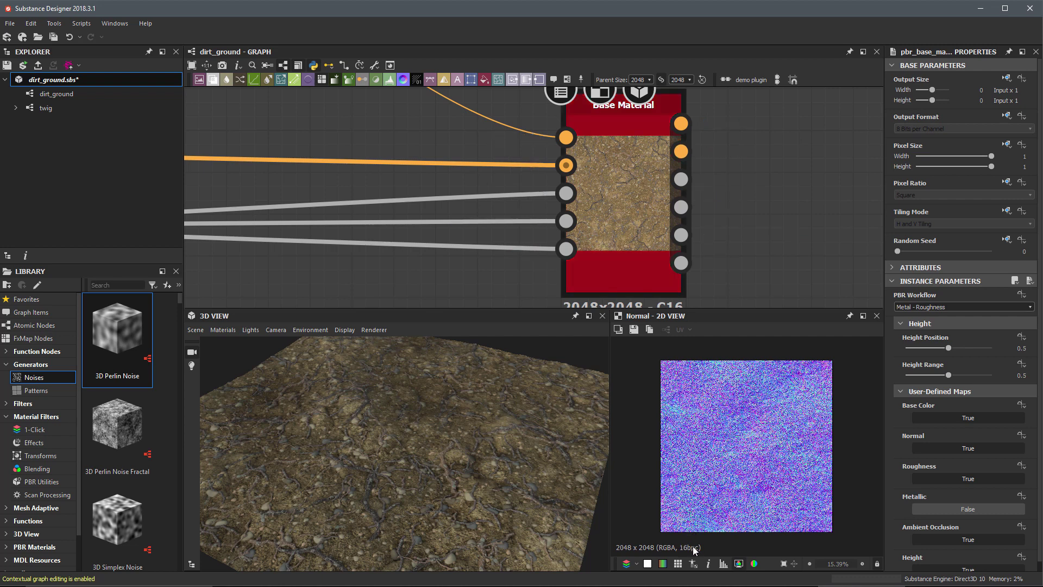
Preview the Base Material's Roughness, Metallic, Ambient Occlusion, Height and Base Color outputs in 2D to check their bit depths
{"action": "left_click", "coordinate": [683, 182]}
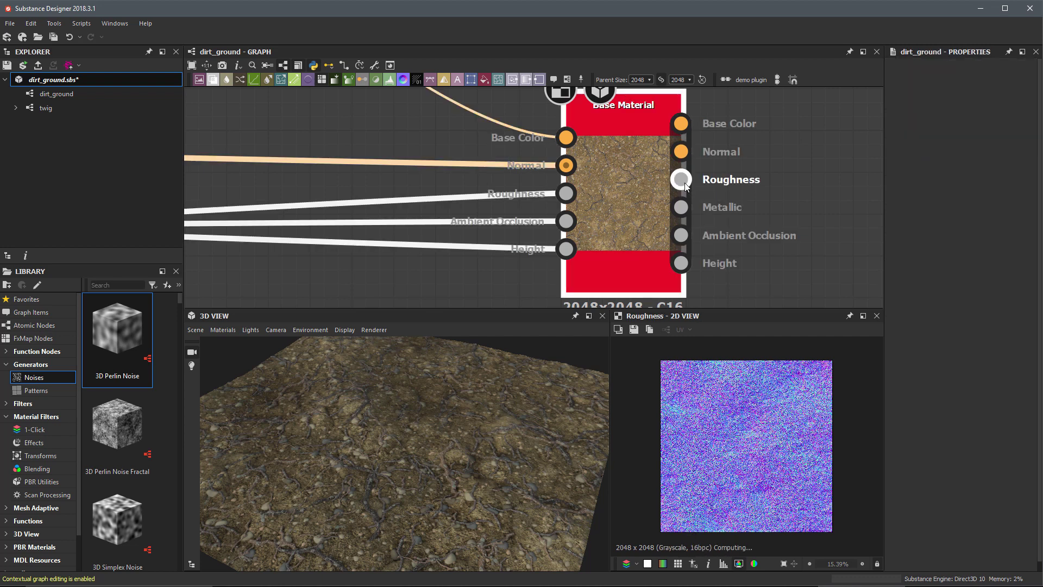
{"action": "left_click", "coordinate": [681, 207]}
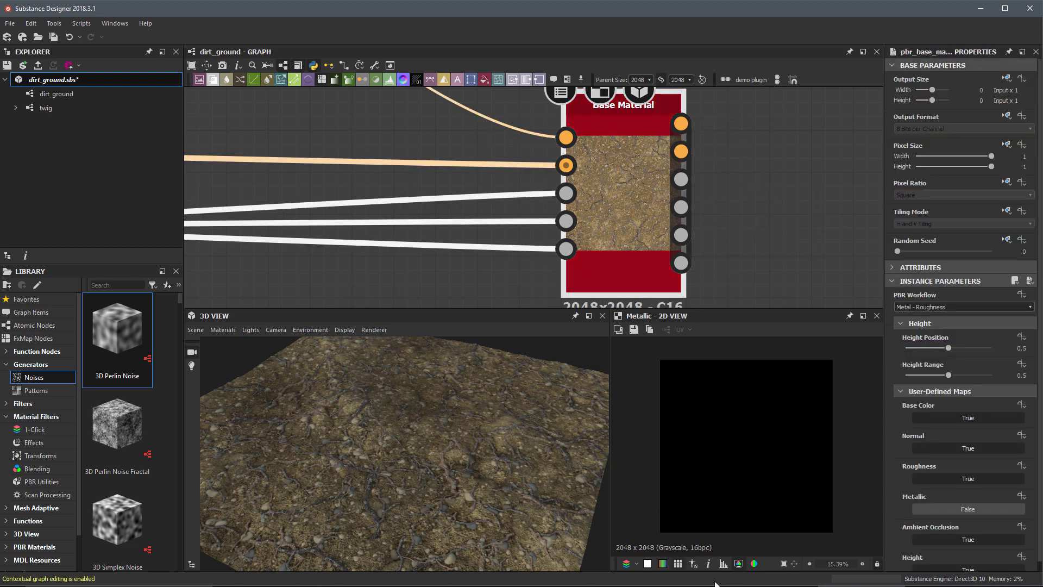
{"action": "left_click", "coordinate": [680, 235]}
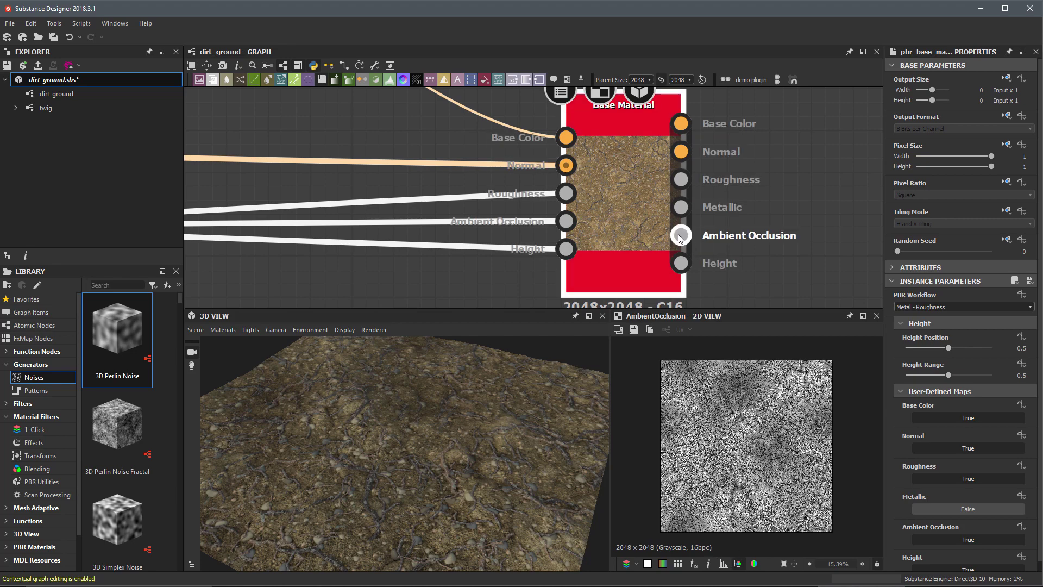
{"action": "left_click", "coordinate": [680, 263]}
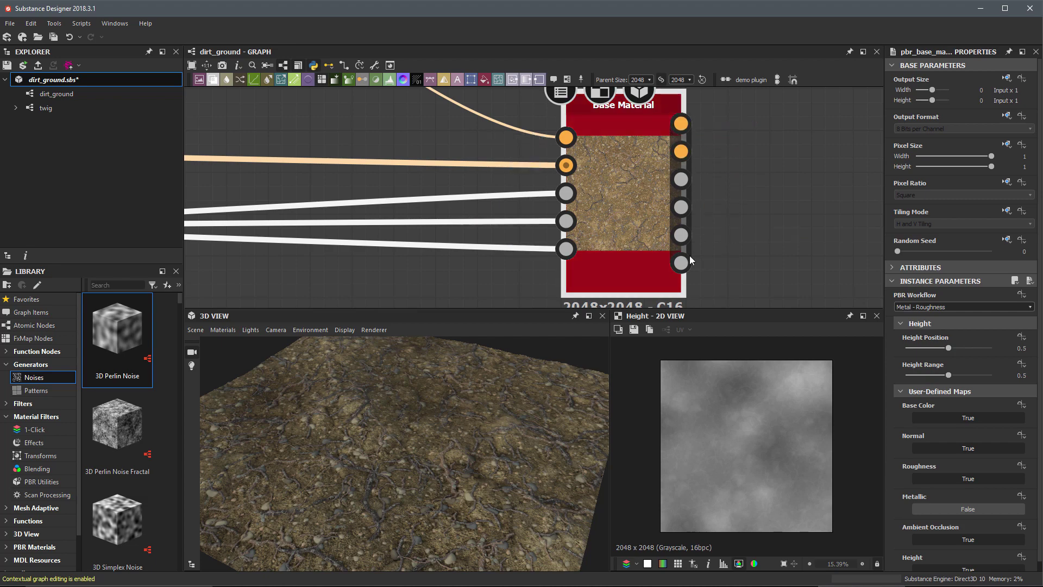
{"action": "scroll", "coordinate": [712, 236], "scroll_direction": "down", "scroll_amount": 2}
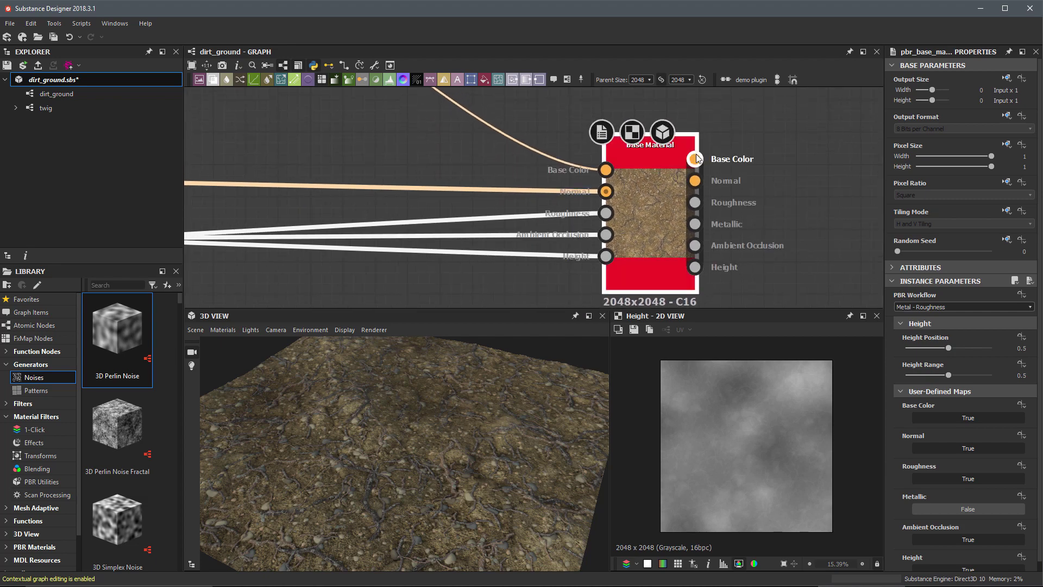
{"action": "left_click", "coordinate": [695, 160]}
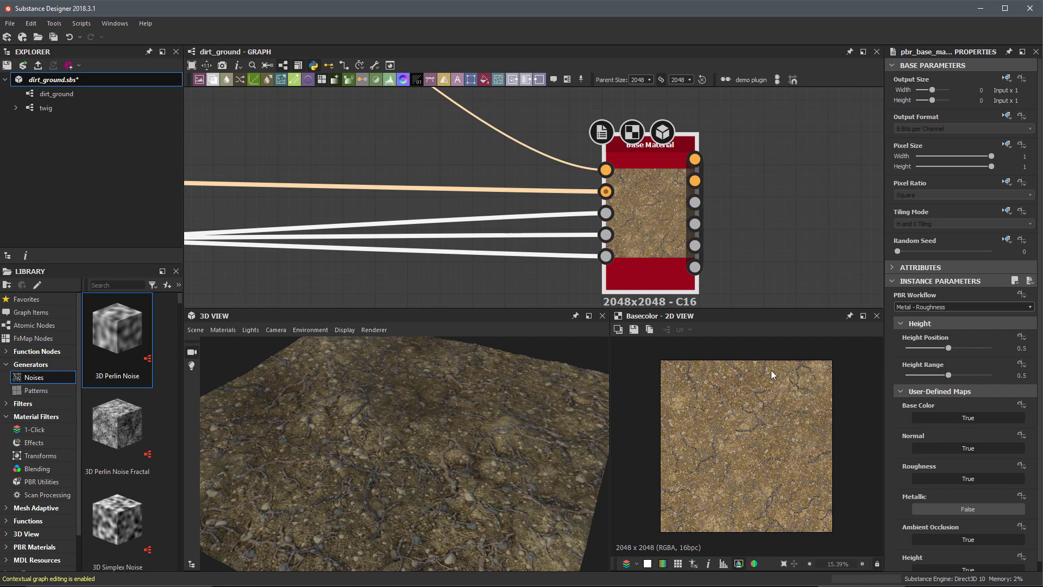
Set the Output Format of the Base Material node to Absolute, 8 Bits per Channel
{"action": "middle_click_drag", "start_coordinate": [759, 214], "coordinate": [771, 196]}
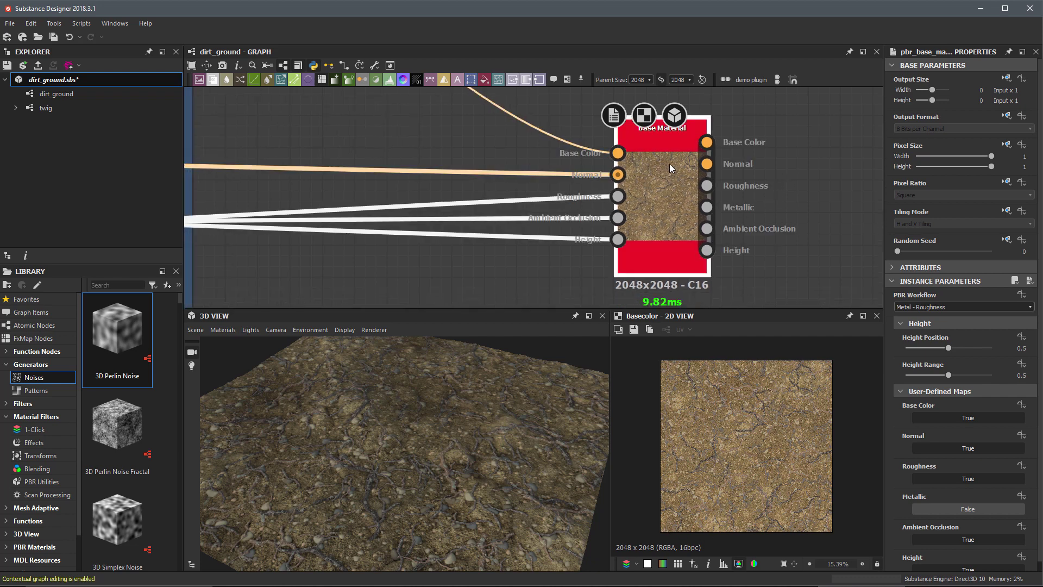
{"action": "left_click", "coordinate": [1007, 116]}
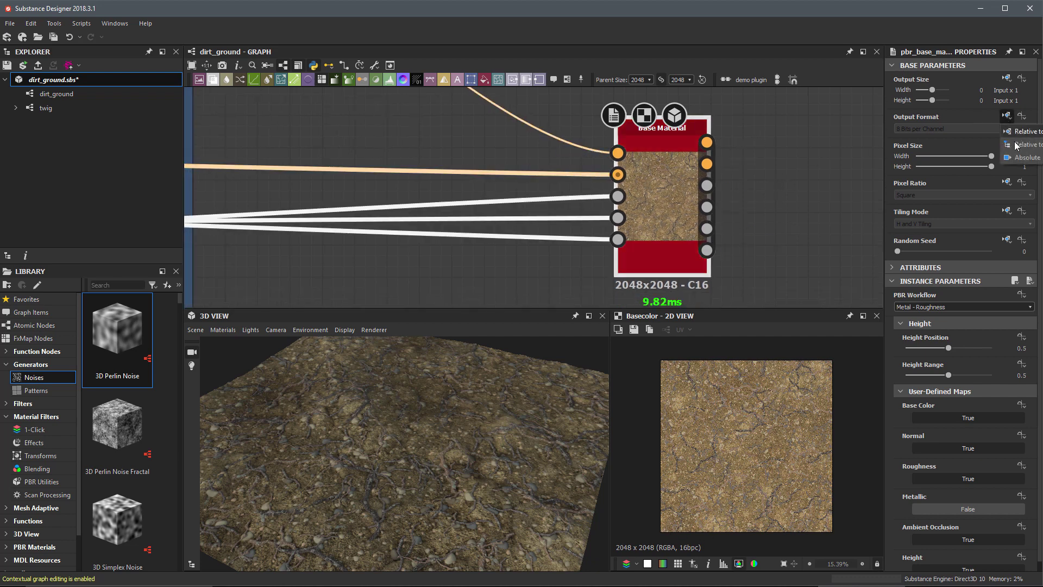
{"action": "left_click", "coordinate": [1022, 158]}
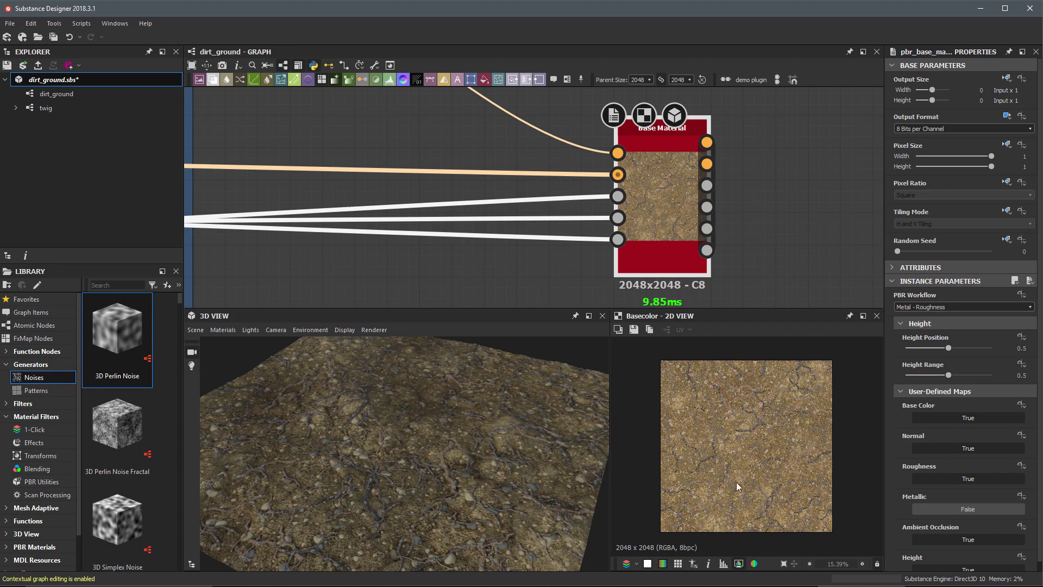
Recheck the bit depths of the Base Material's Metallic, Normal, Roughness, Ambient Occlusion and Height outputs in 2D
{"action": "left_click", "coordinate": [707, 207]}
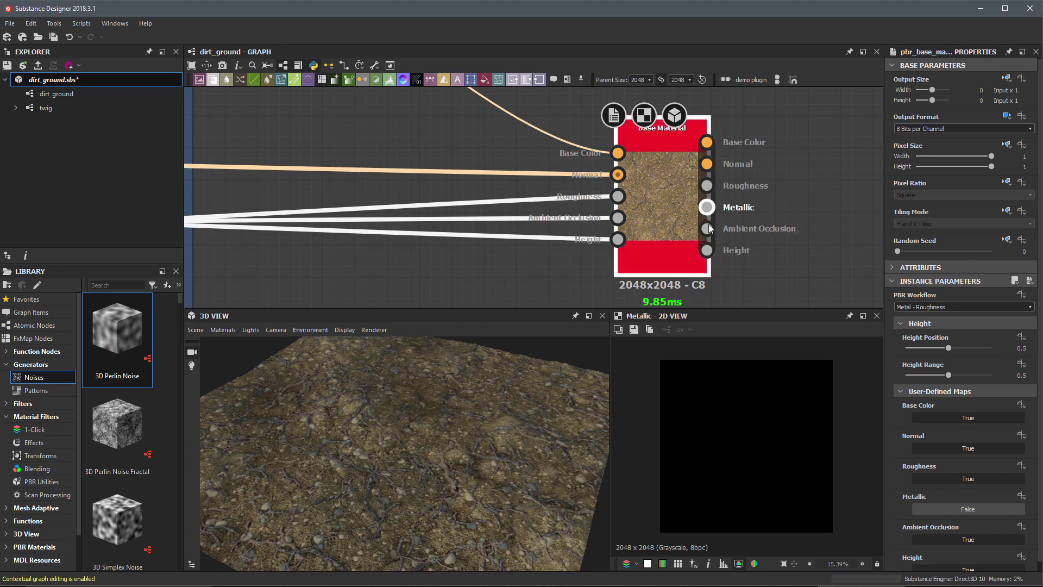
{"action": "left_click", "coordinate": [706, 163]}
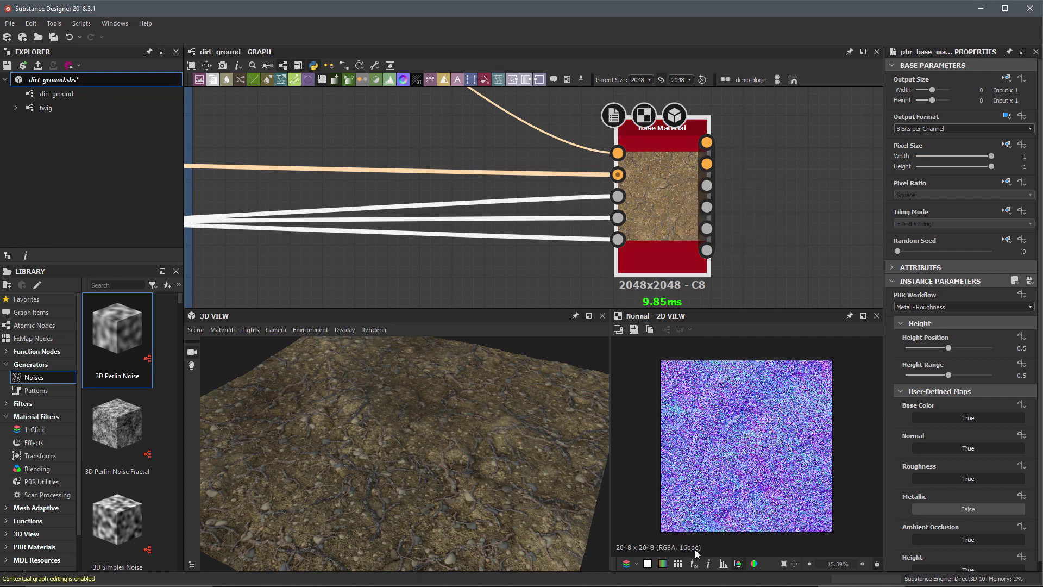
{"action": "left_click", "coordinate": [708, 186]}
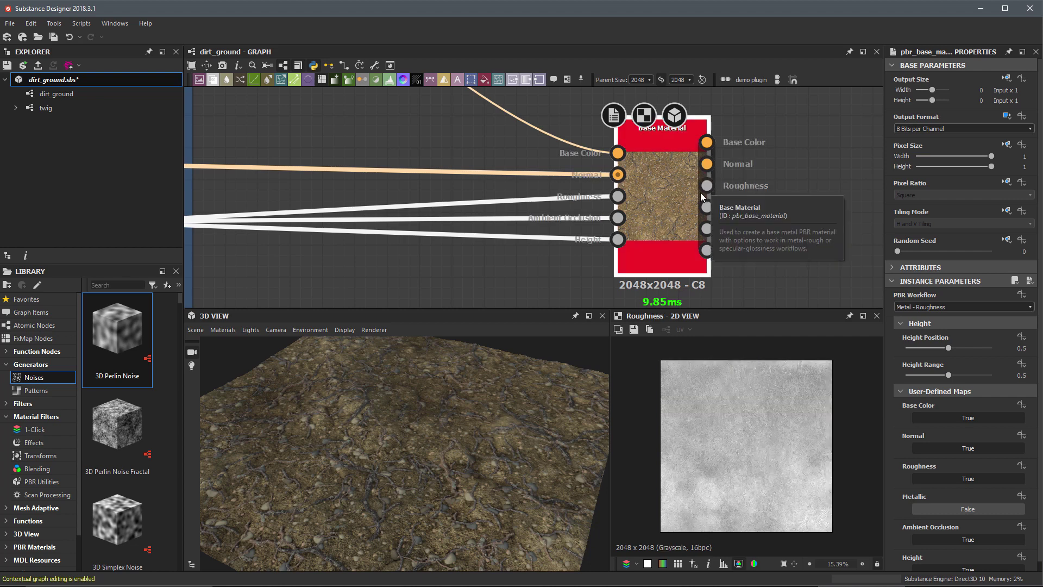
{"action": "left_click", "coordinate": [707, 207]}
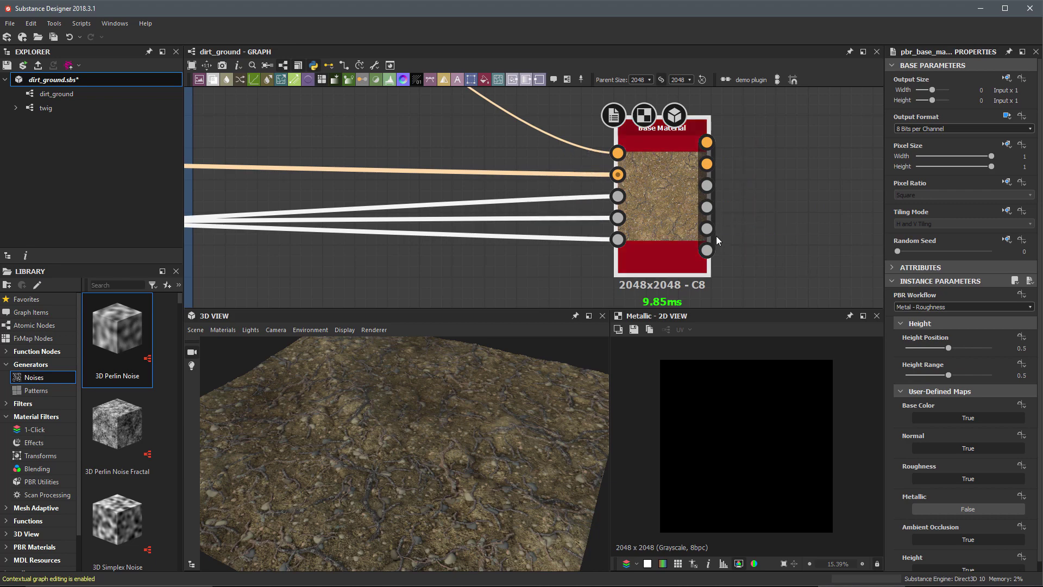
{"action": "left_click", "coordinate": [707, 229]}
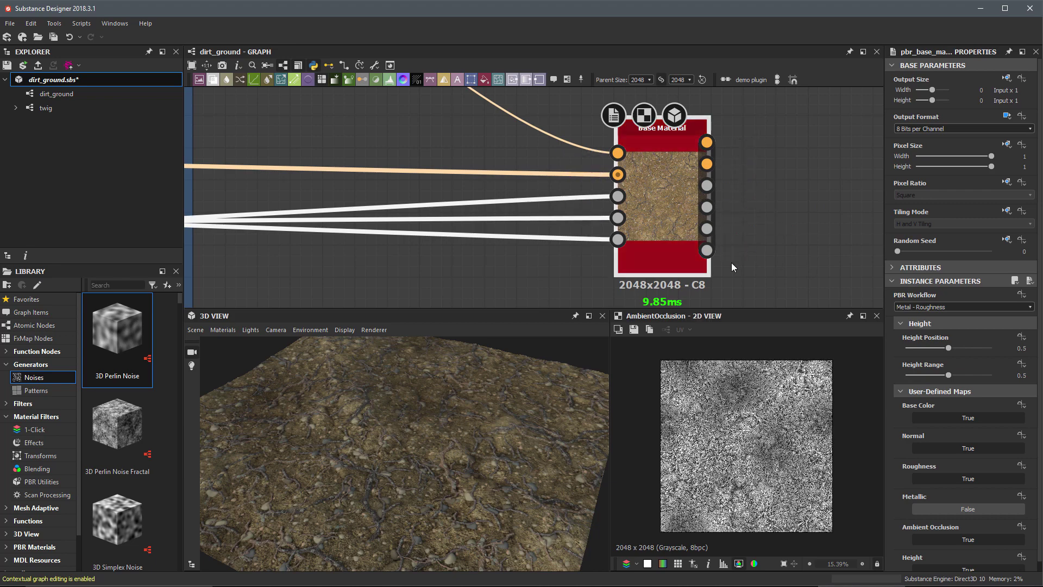
{"action": "left_click", "coordinate": [707, 250]}
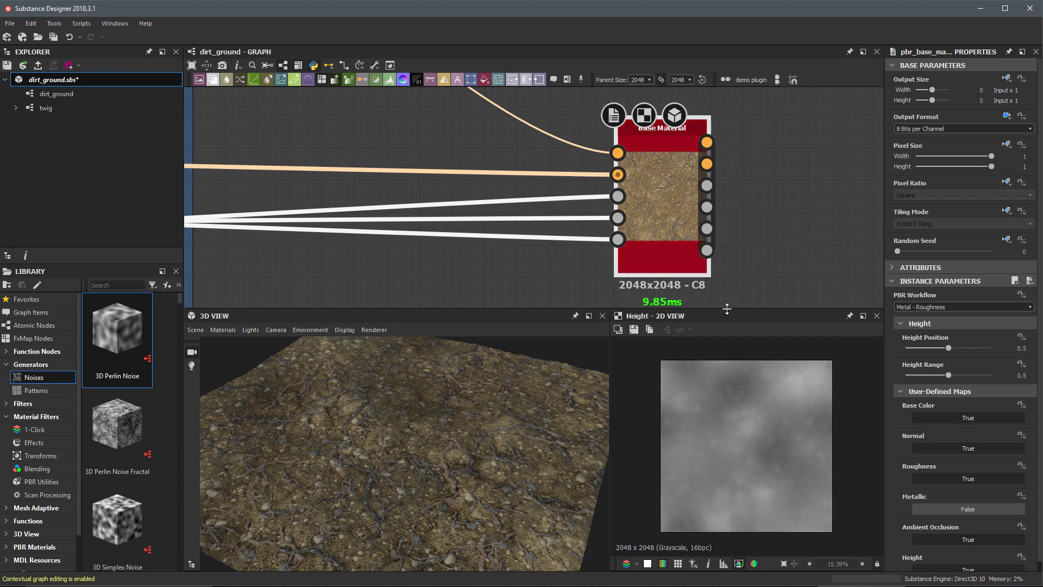
Compare the Base Material's Height input with its Height output in 2D for bit depth and contrast
{"action": "left_click", "coordinate": [617, 240]}
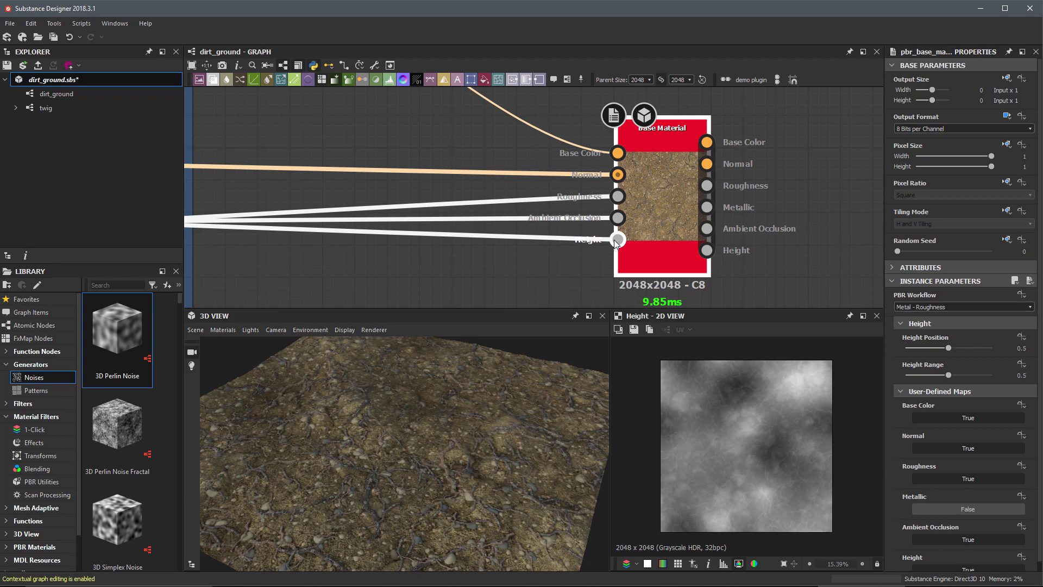
{"action": "left_click", "coordinate": [706, 251]}
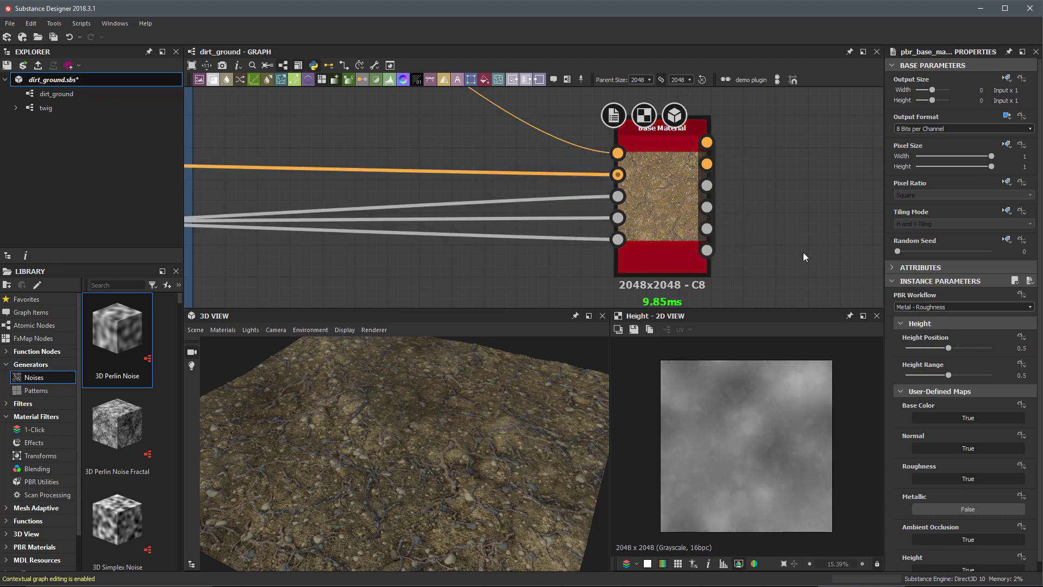
{"action": "left_click", "coordinate": [619, 240]}
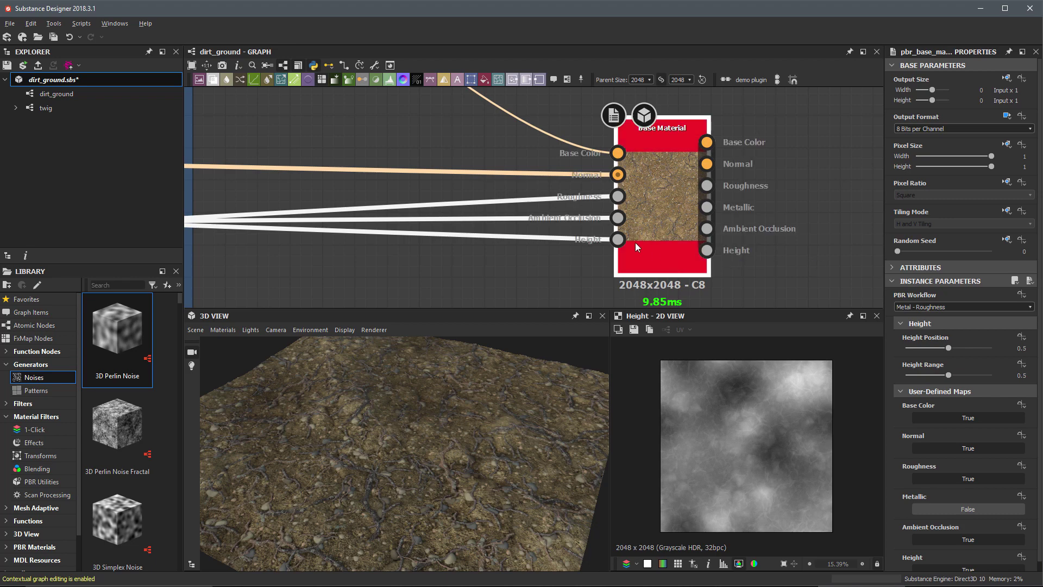
{"action": "scroll", "coordinate": [635, 243], "scroll_direction": "up", "scroll_amount": 1}
{"action": "middle_click_drag", "start_coordinate": [641, 244], "coordinate": [643, 235]}
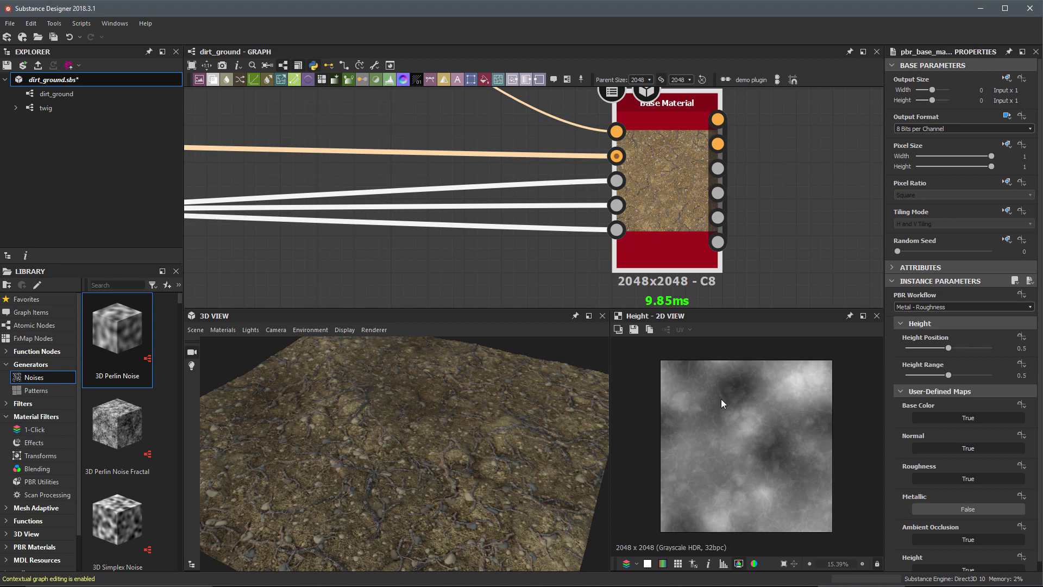
{"action": "double_click", "coordinate": [718, 242]}
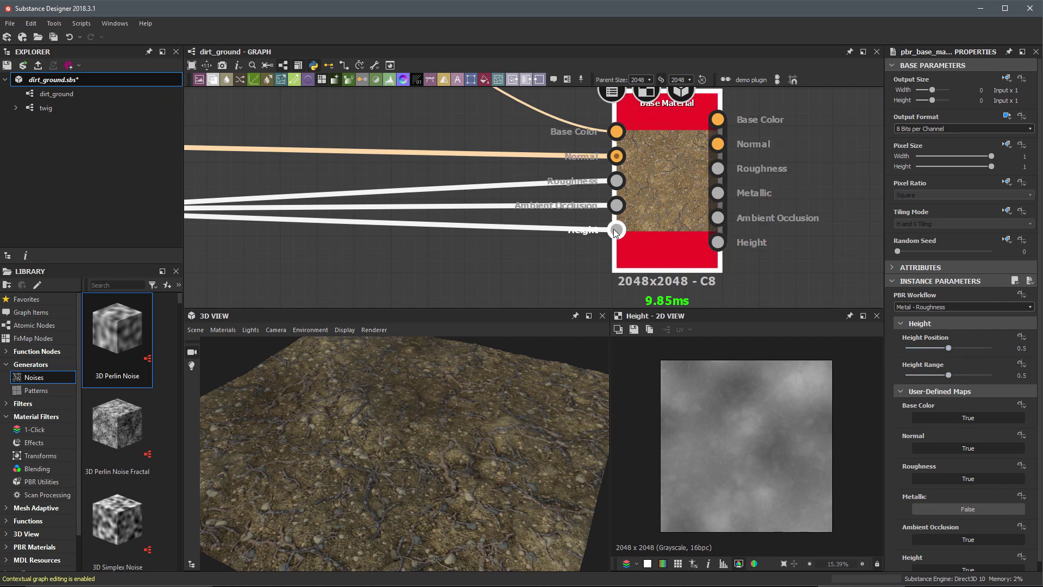
Set the Base Material's Height Range to 1 and compare its Height output with the Height input in 2D
{"action": "left_click_drag", "start_coordinate": [950, 375], "coordinate": [1013, 376]}
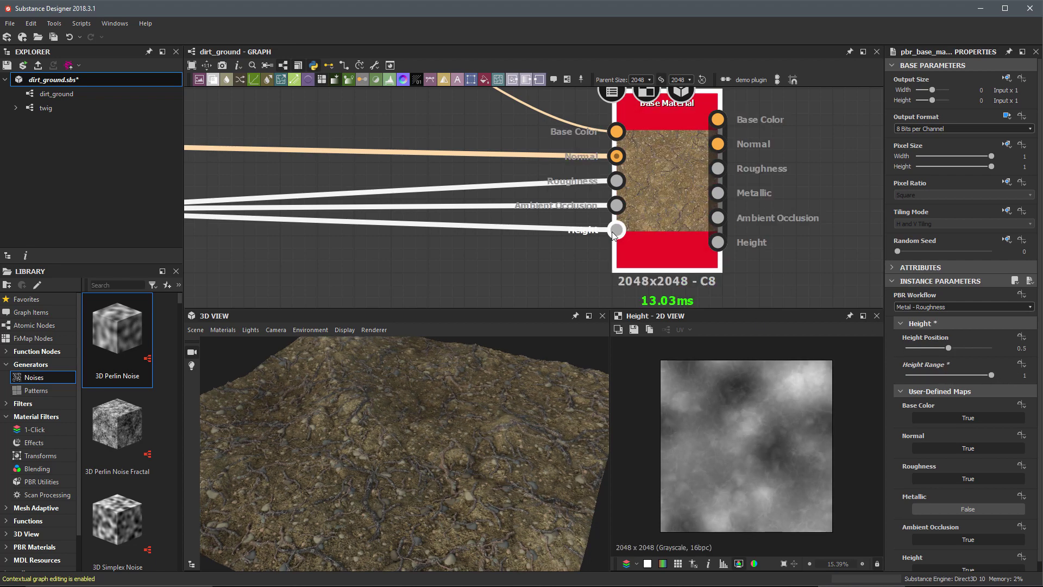
{"action": "left_click", "coordinate": [724, 244]}
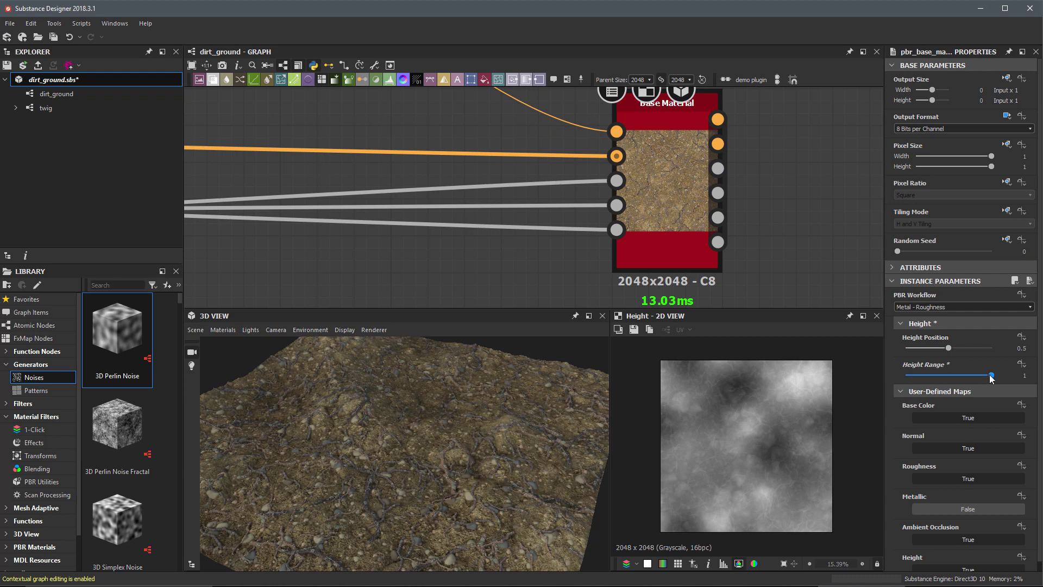
{"action": "mouse_move", "coordinate": [991, 379]}
{"action": "left_mouse_down"}
{"action": "mouse_move", "coordinate": [972, 379]}
{"action": "mouse_move", "coordinate": [992, 378]}
{"action": "left_mouse_up"}
{"action": "left_click_drag", "start_coordinate": [985, 375], "coordinate": [1009, 378]}
{"action": "left_click", "coordinate": [616, 232]}
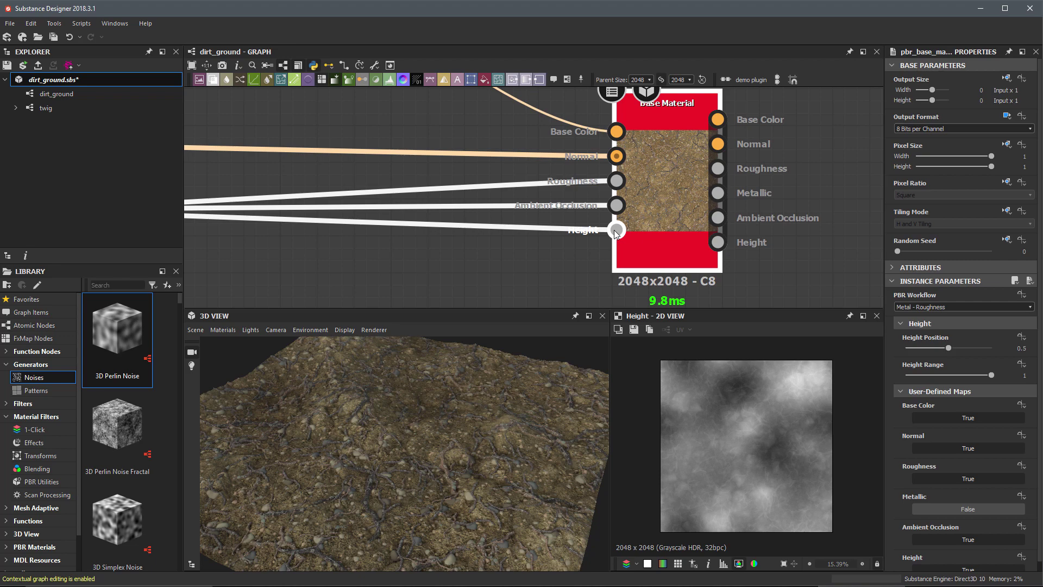
{"action": "left_click", "coordinate": [826, 165]}
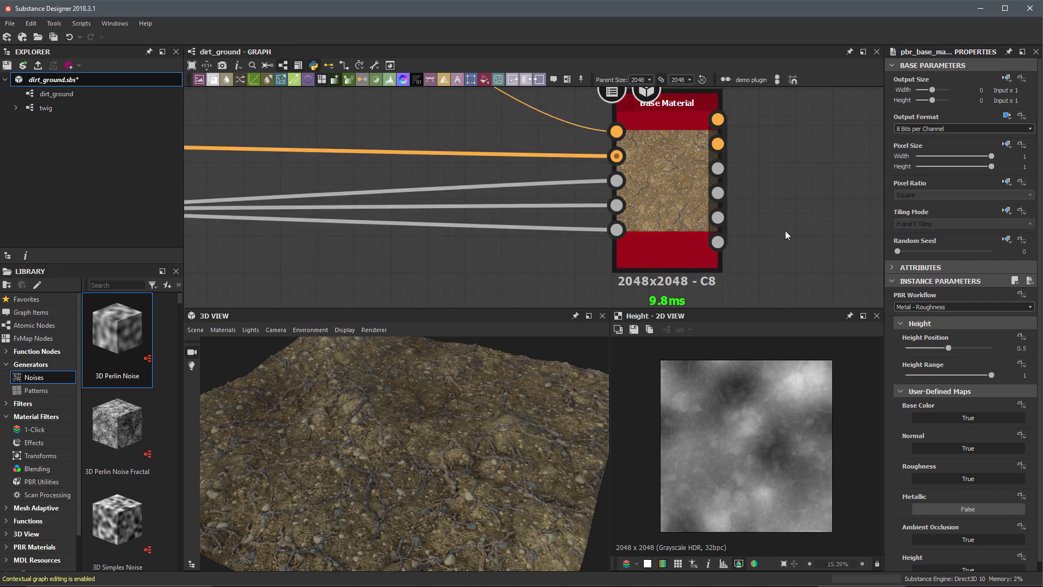
Preview the Base Material's Base Color in 2D and collapse its outputs into a single Metal connector for linking
{"action": "scroll", "coordinate": [785, 230], "scroll_direction": "down", "scroll_amount": 3}
{"action": "double_click", "coordinate": [706, 188]}
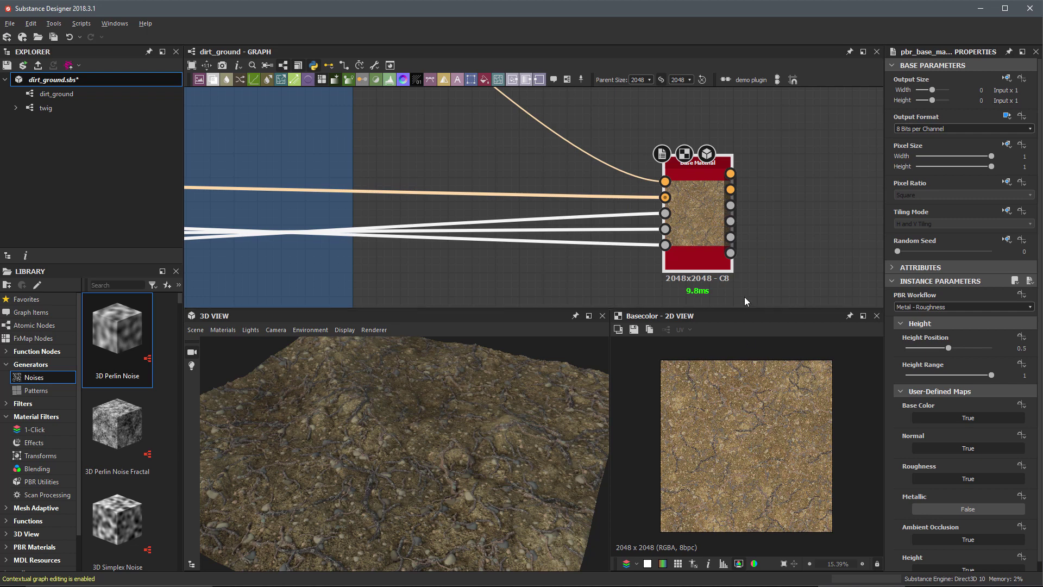
{"action": "scroll", "coordinate": [742, 233], "scroll_direction": "down", "scroll_amount": 2}
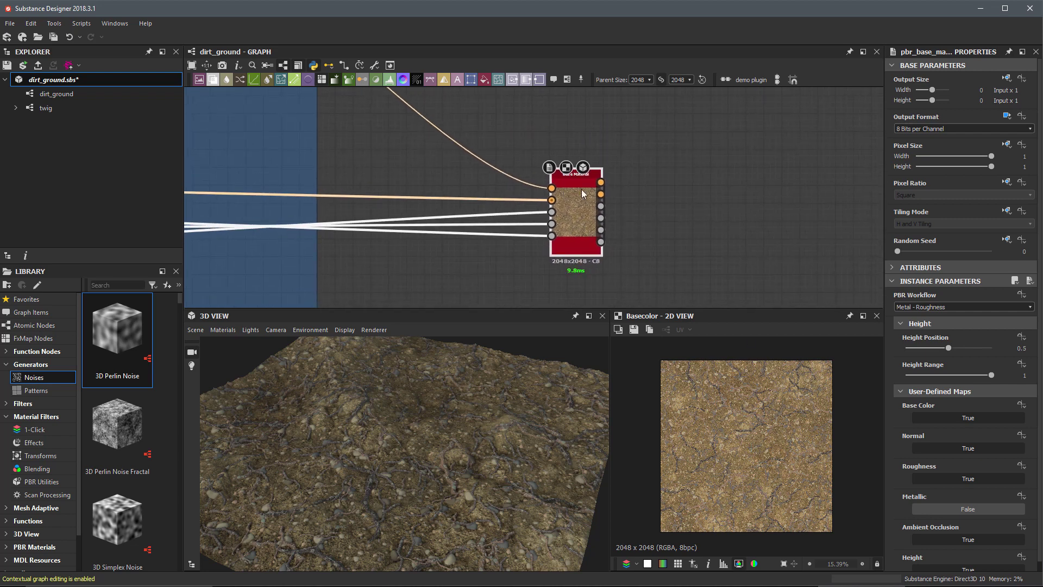
{"action": "scroll", "coordinate": [631, 217], "scroll_direction": "up", "scroll_amount": 2}
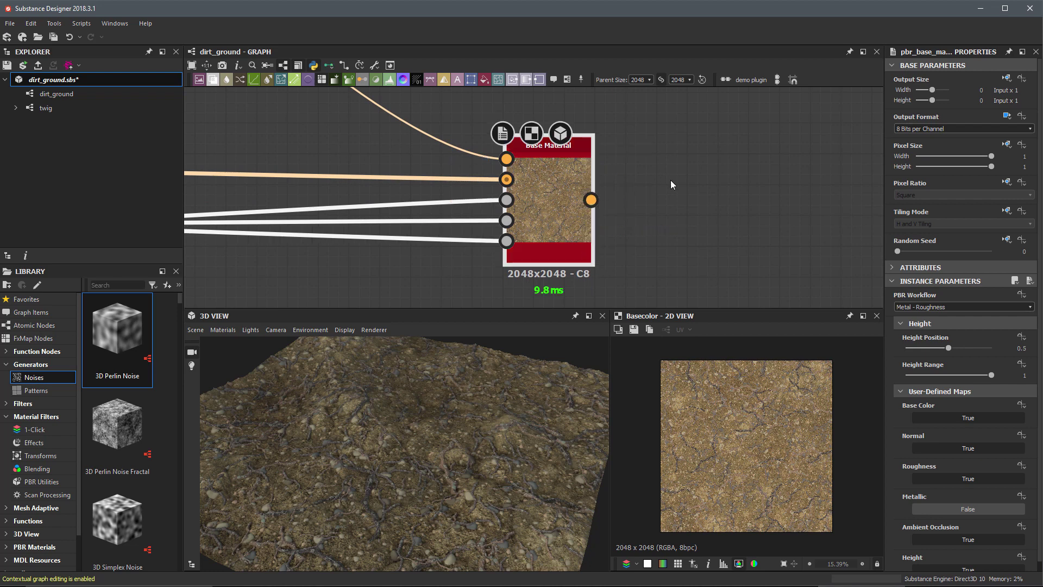
{"action": "left_click_drag", "start_coordinate": [591, 200], "coordinate": [664, 161]}
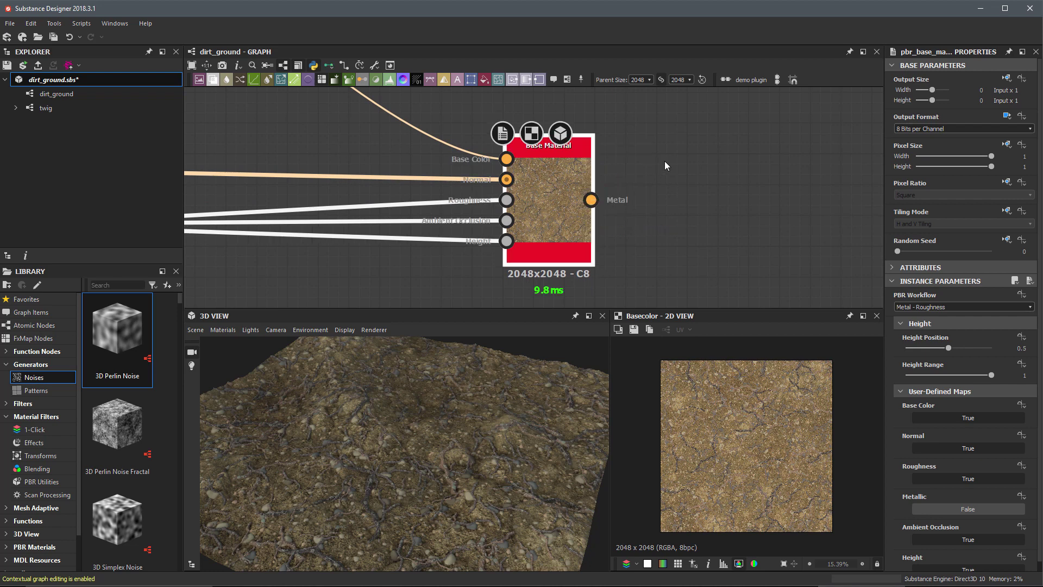